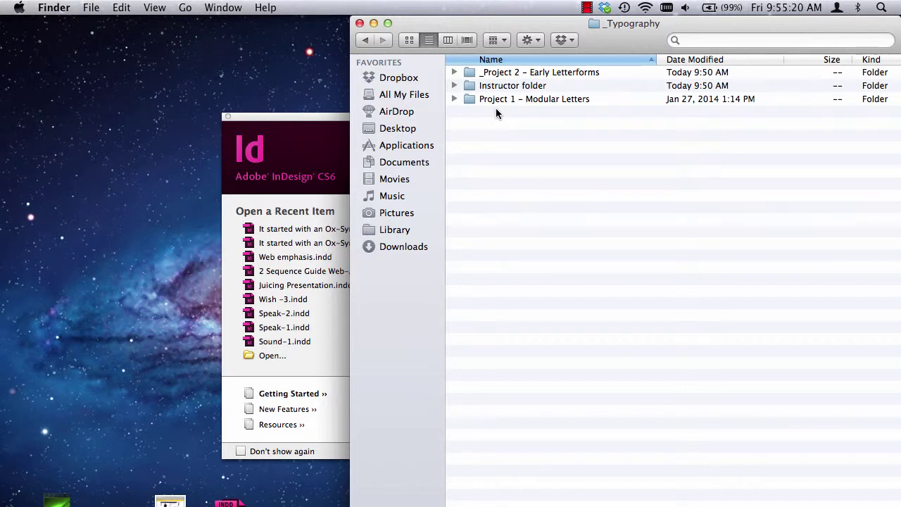
Open It started with an Ox-Symbol.indd from the _Project 2 – Early Letterforms folder, accepting the substitute font.
{"action": "left_click", "coordinate": [454, 73]}
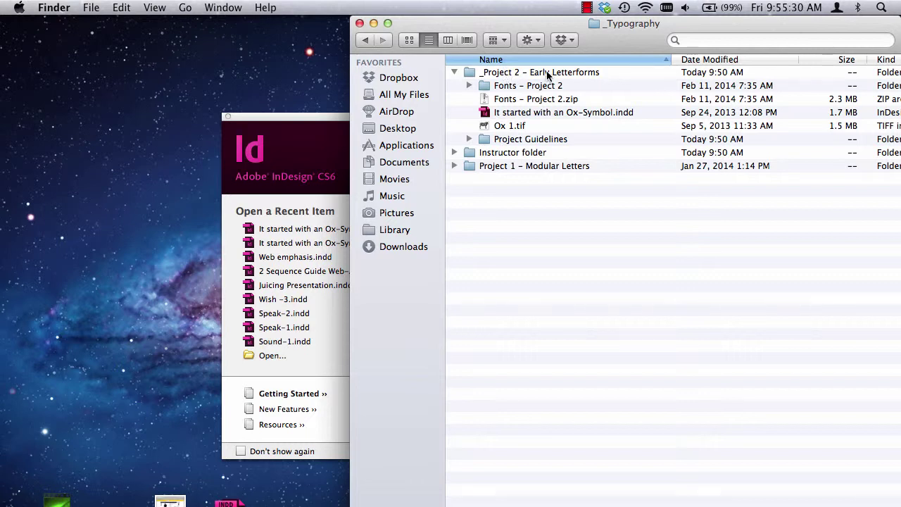
{"action": "double_click", "coordinate": [495, 113]}
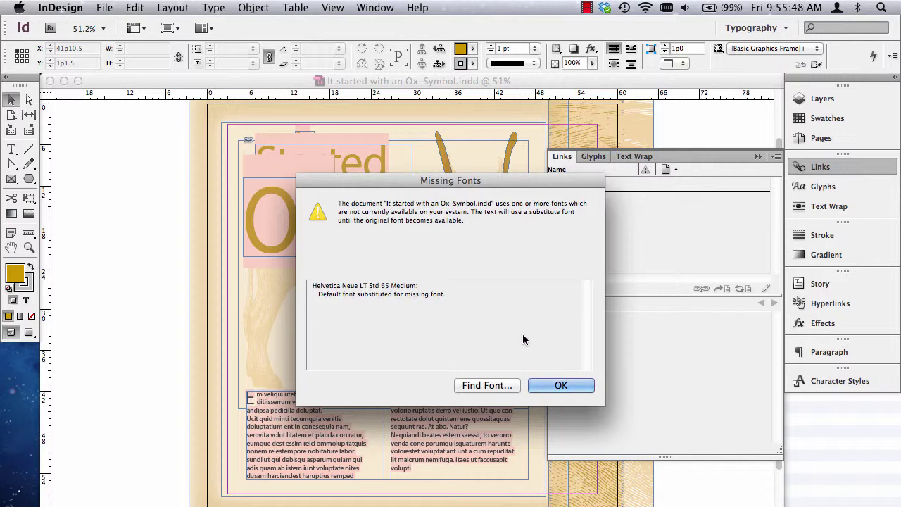
{"action": "left_click", "coordinate": [562, 385]}
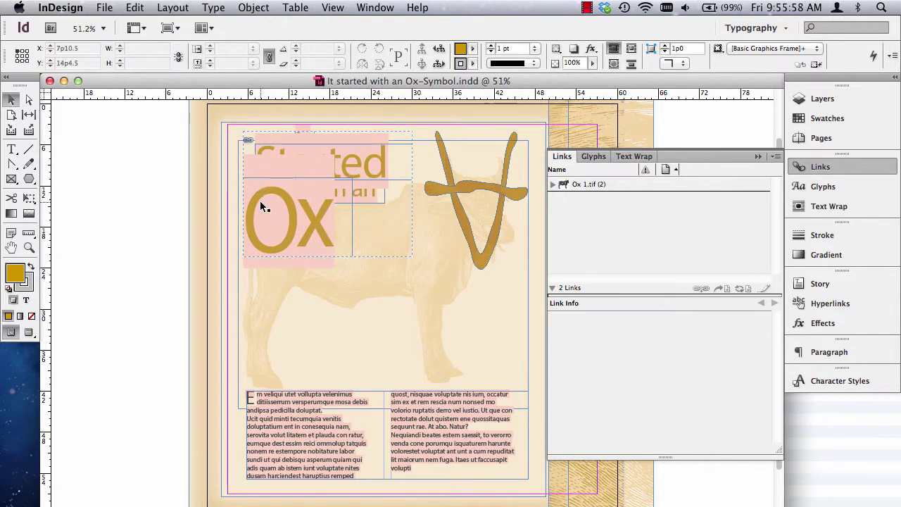
Minimize the document, switch to Finder and expand the Helvetica Neue LT folder inside Fonts – Project 2.
{"action": "left_click", "coordinate": [63, 81]}
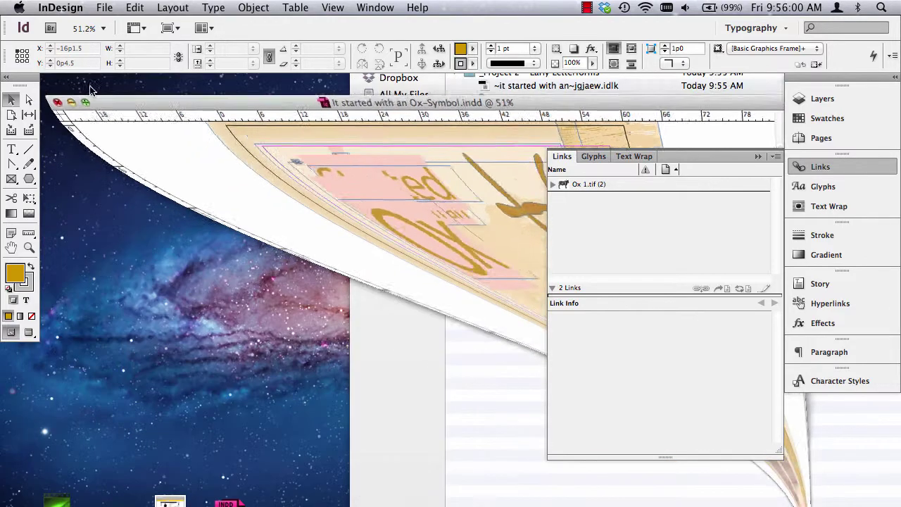
{"action": "left_click", "coordinate": [272, 283]}
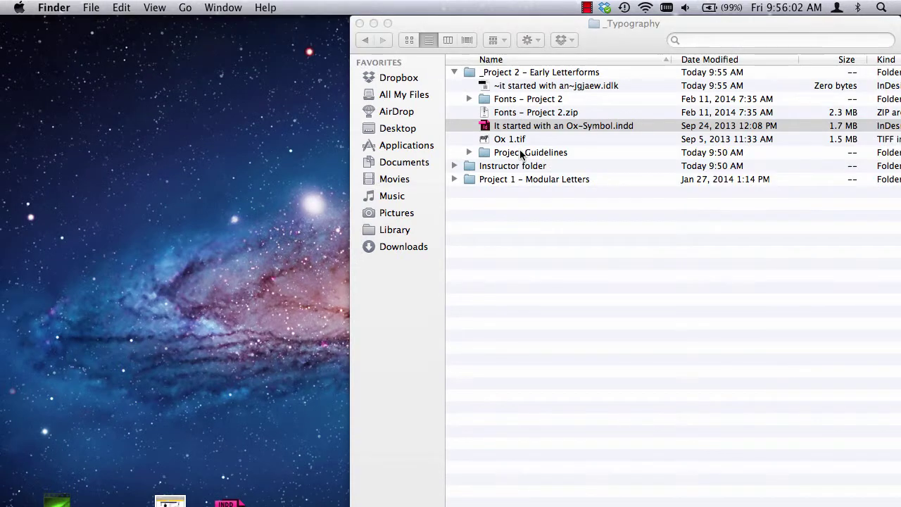
{"action": "left_click", "coordinate": [468, 99]}
{"action": "left_click", "coordinate": [468, 99]}
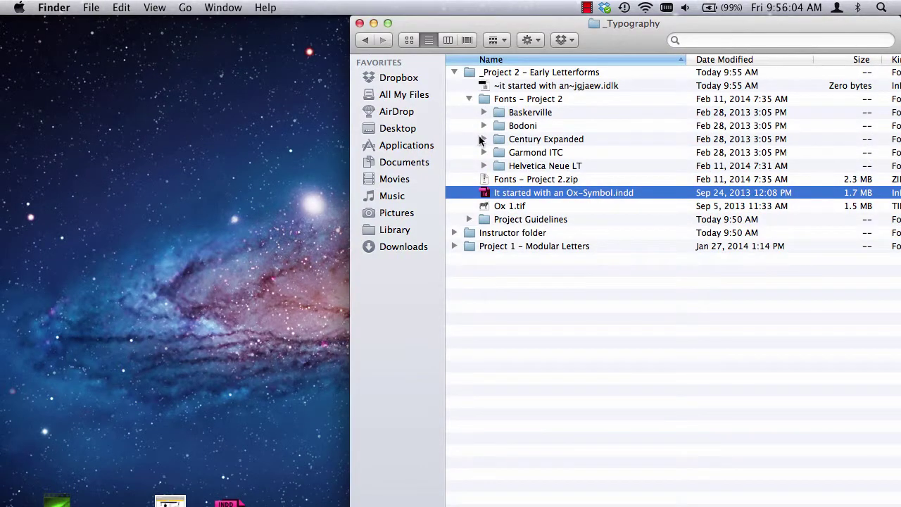
{"action": "left_click", "coordinate": [484, 167]}
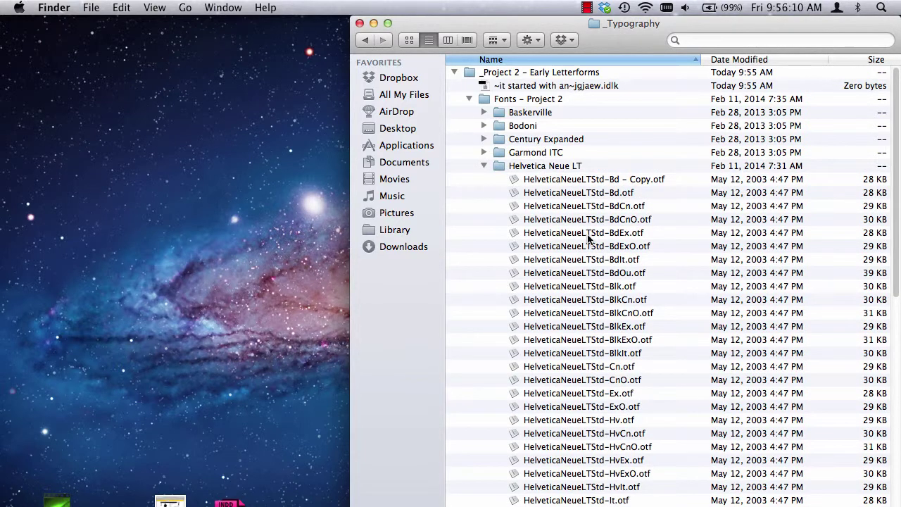
Open all the HelveticaNeueLTStd font files in Font Book and install them.
{"action": "left_click_drag", "start_coordinate": [502, 180], "coordinate": [541, 491]}
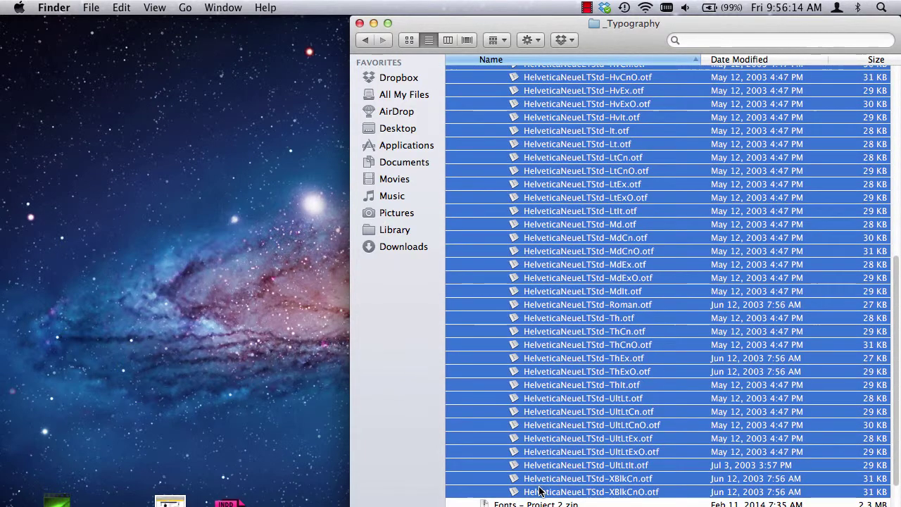
{"action": "key", "text": "super+o"}
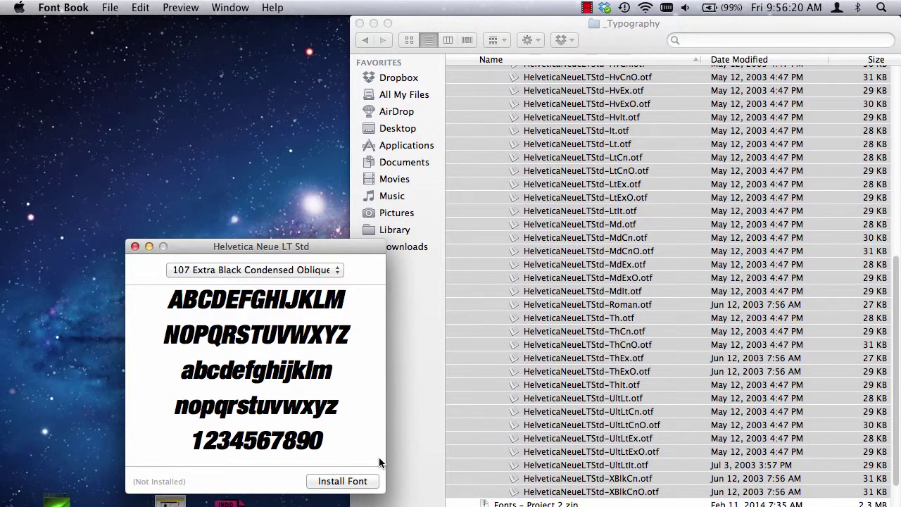
{"action": "left_click", "coordinate": [346, 482]}
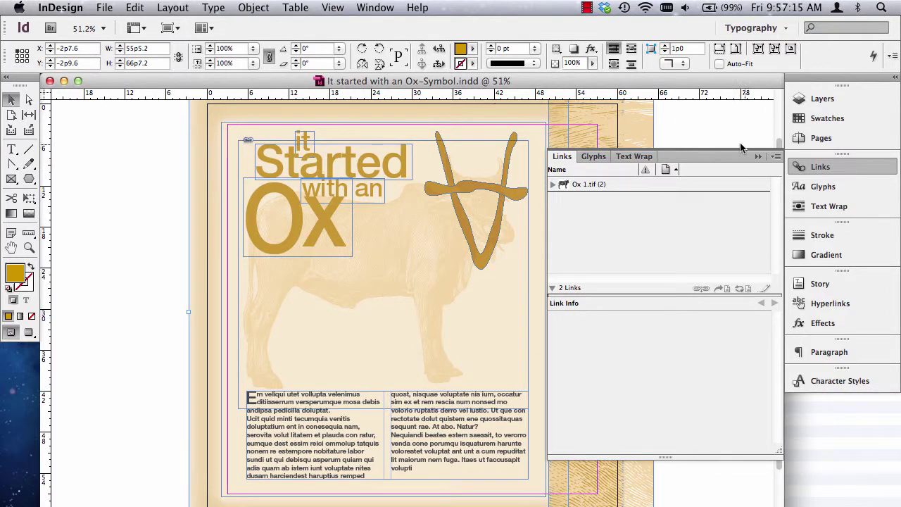
Deselect everything in the InDesign document and examine the link information of the first placed Ox 1.tif instance.
{"action": "left_click", "coordinate": [758, 157]}
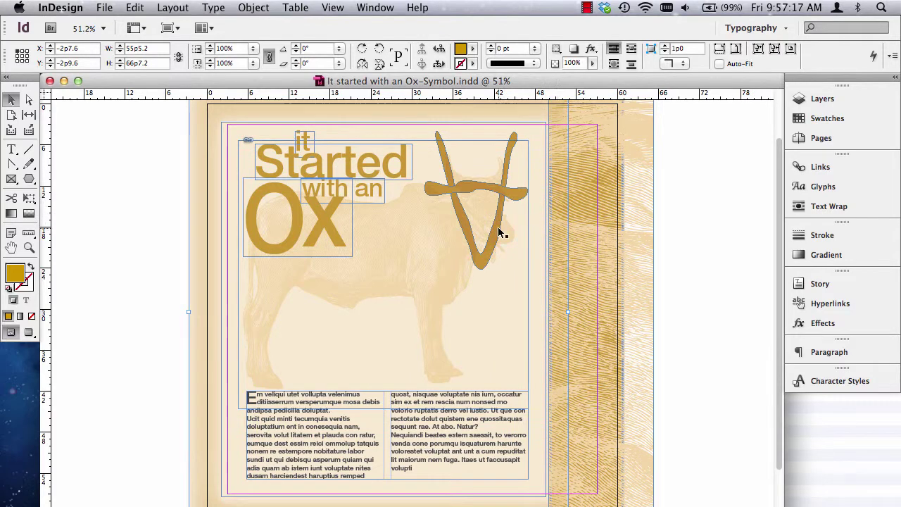
{"action": "left_click", "coordinate": [99, 262]}
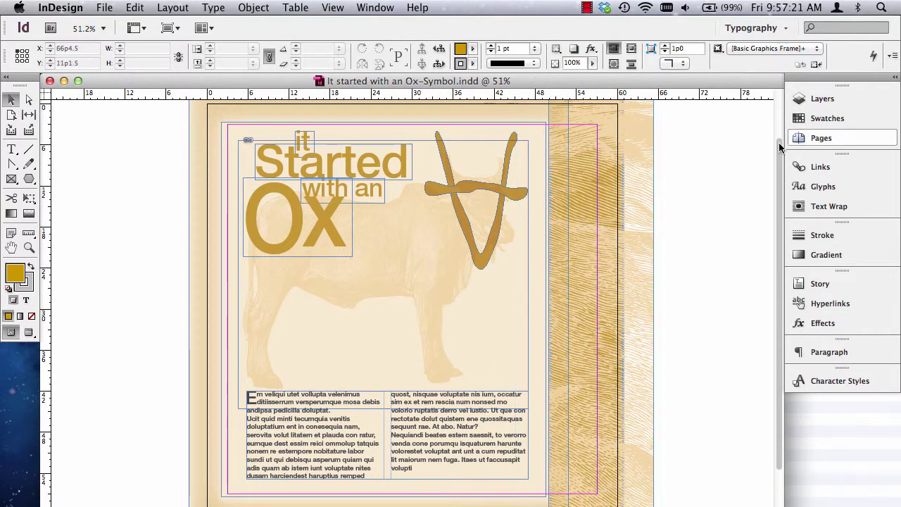
{"action": "left_click", "coordinate": [818, 168]}
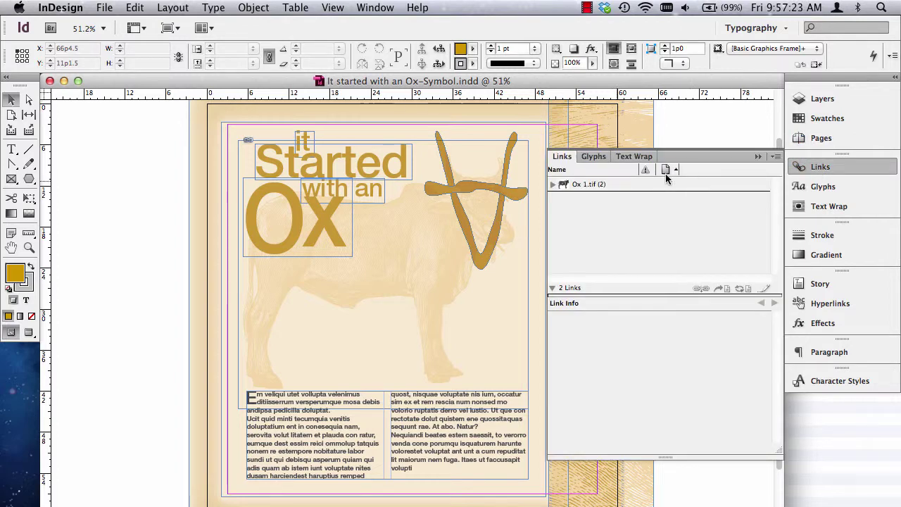
{"action": "left_click", "coordinate": [554, 183]}
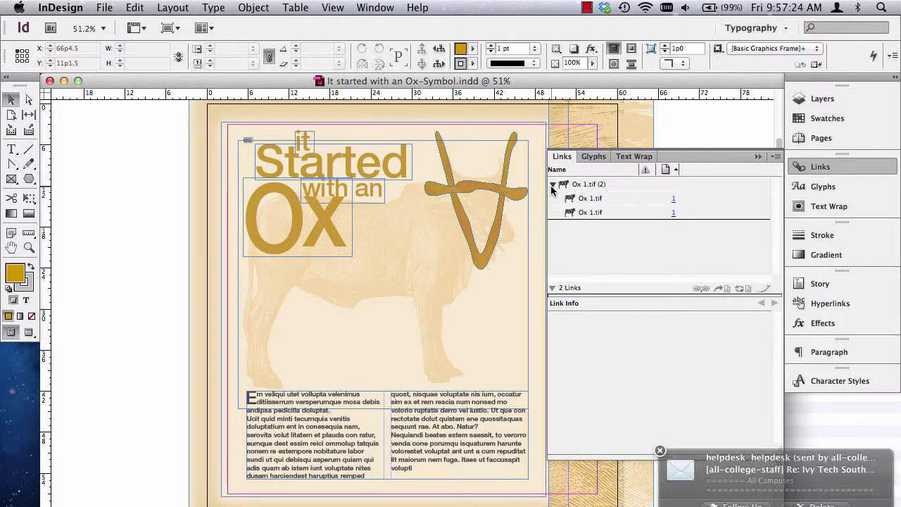
{"action": "left_click", "coordinate": [598, 200]}
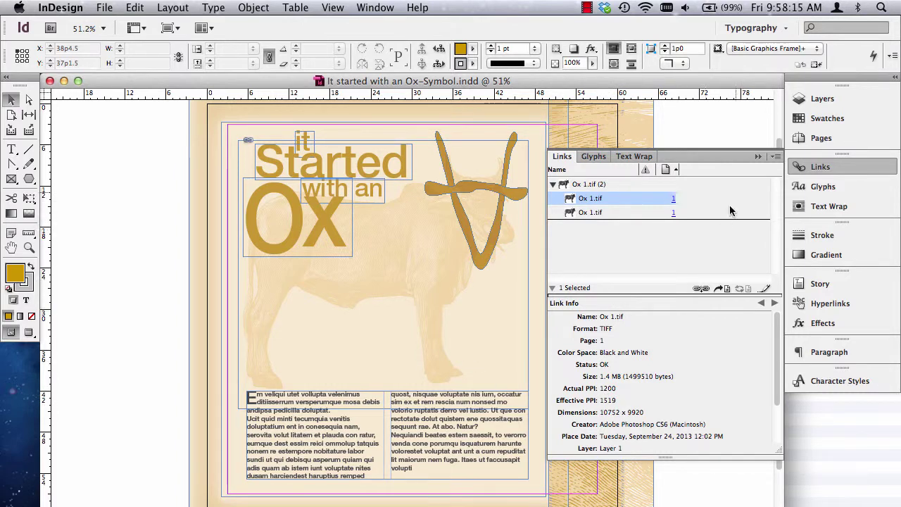
{"action": "left_click", "coordinate": [757, 156]}
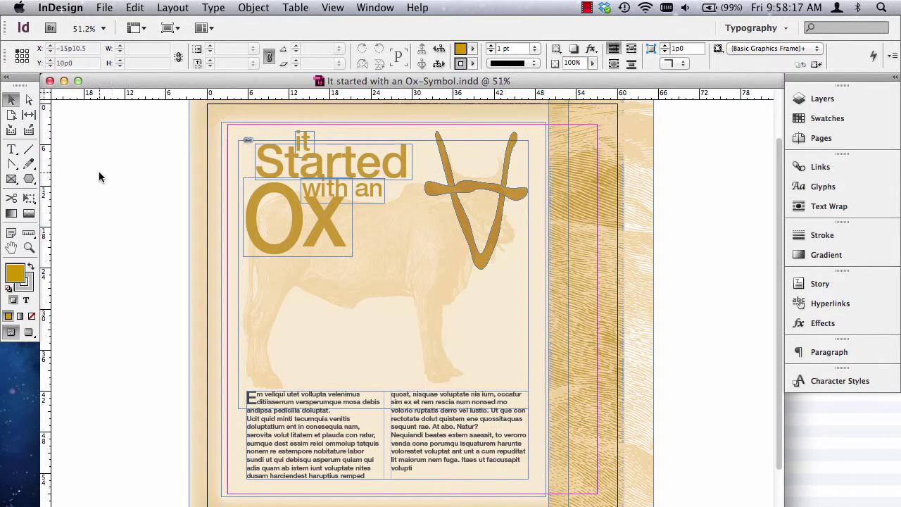
Show the layout in Preview mode at 50% zoom and resize the document window to fit the screen.
{"action": "key", "text": "w"}
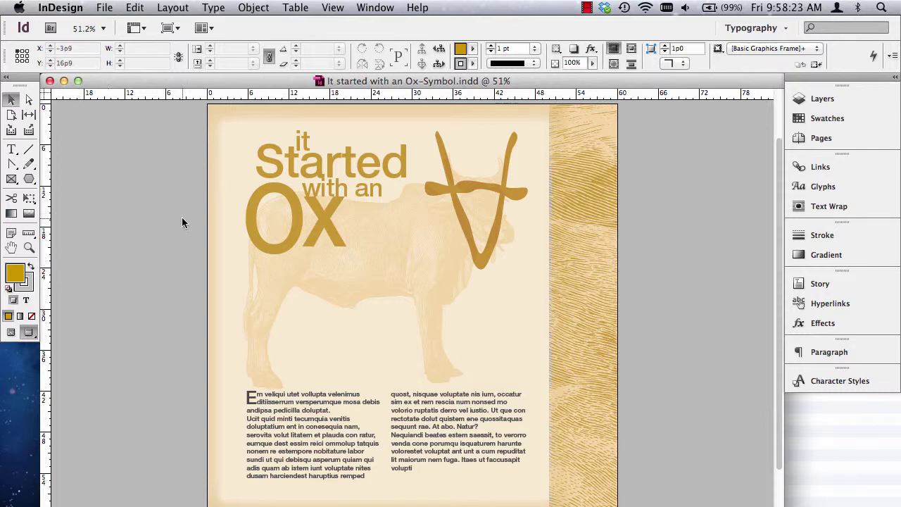
{"action": "key", "text": "super+minus"}
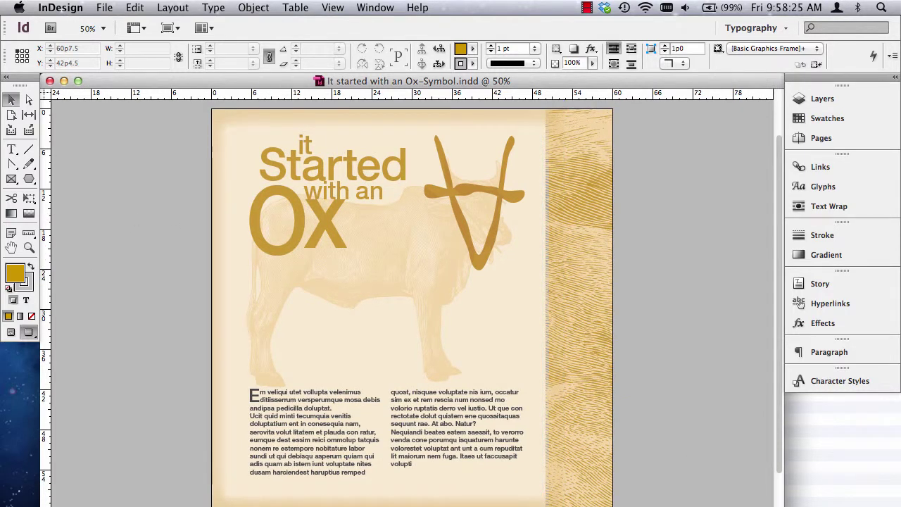
{"action": "left_click_drag", "start_coordinate": [782, 506], "coordinate": [781, 503]}
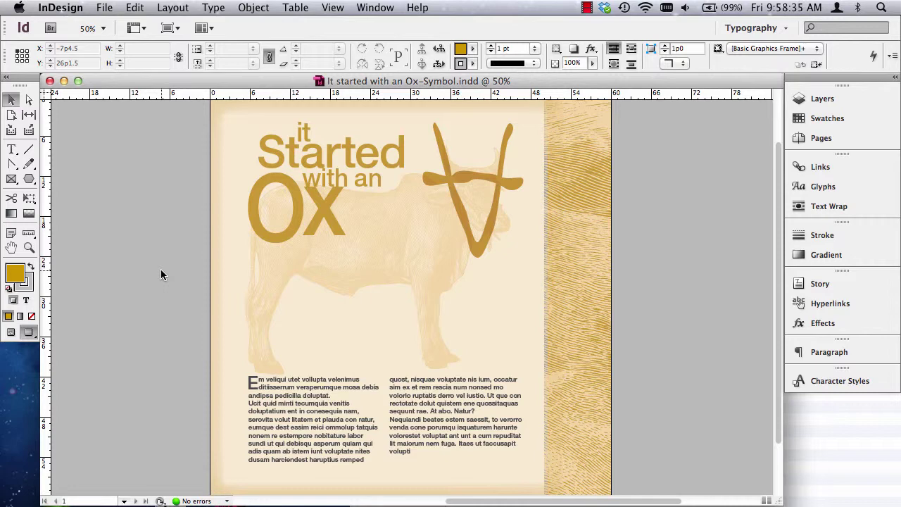
Examine the left body text column up close, then fit the whole page in the window.
{"action": "left_click", "coordinate": [28, 247]}
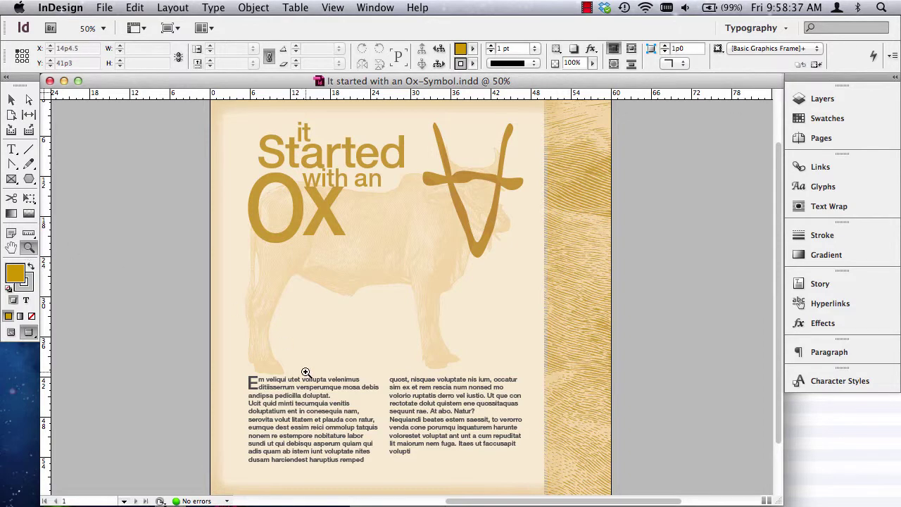
{"action": "left_click_drag", "start_coordinate": [238, 364], "coordinate": [398, 454]}
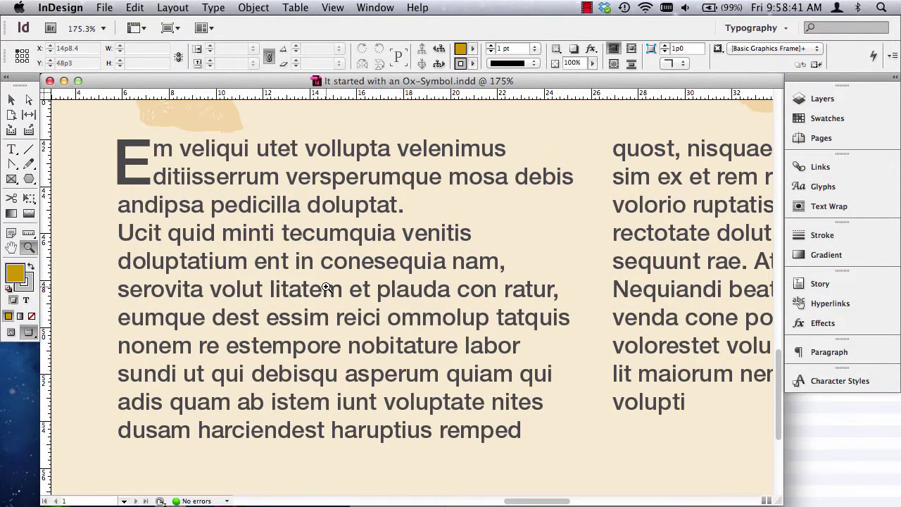
{"action": "key", "text": "super+0"}
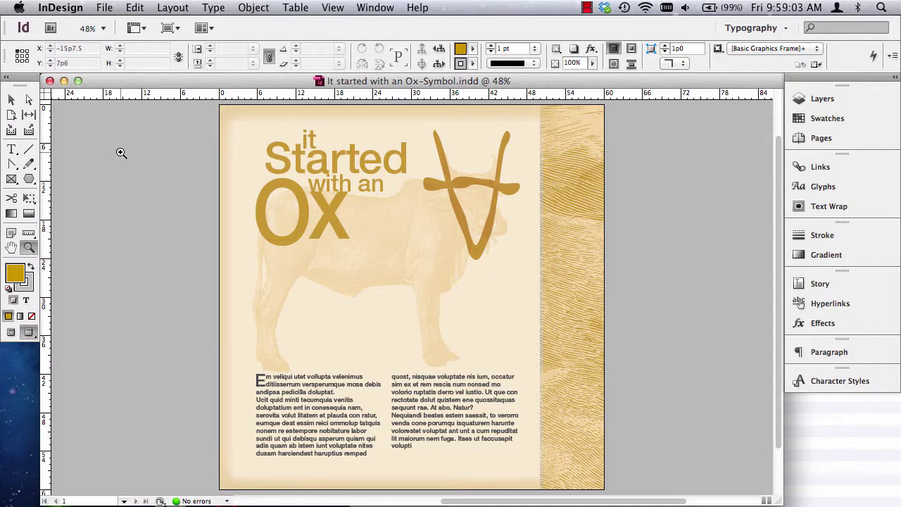
Start packaging the entire publication and continue with blank printing instructions under the filename Instructions.txt.
{"action": "left_click", "coordinate": [105, 8]}
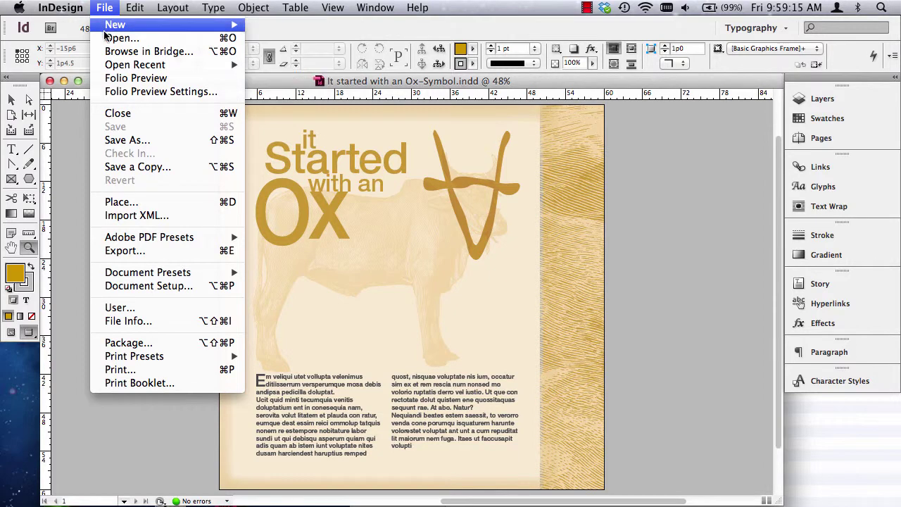
{"action": "left_click", "coordinate": [124, 344]}
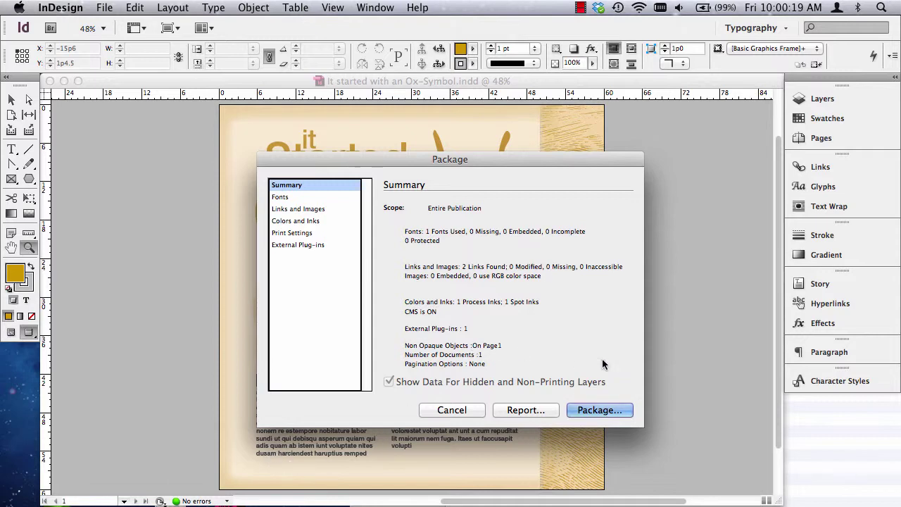
{"action": "left_click", "coordinate": [614, 410]}
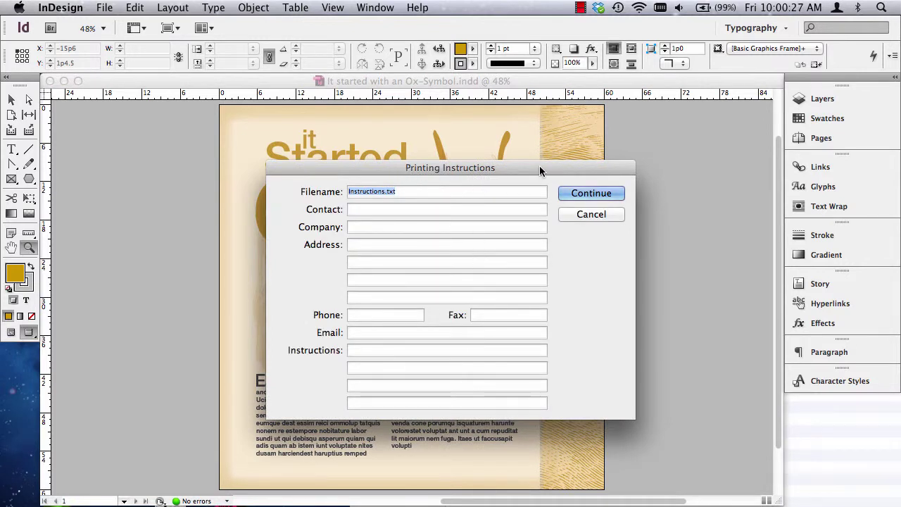
{"action": "left_click", "coordinate": [379, 209]}
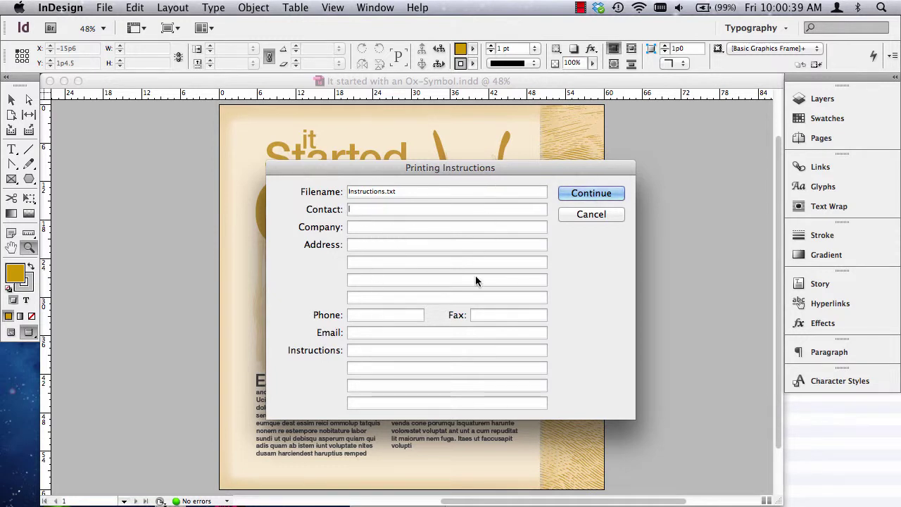
{"action": "left_click", "coordinate": [589, 195]}
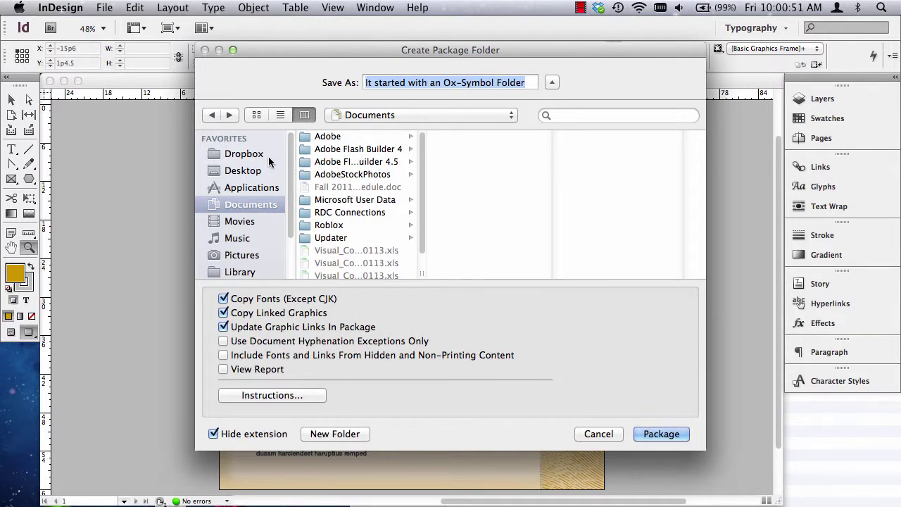
Package the document as "It started with an Ox-Symbol Folder" into _Typography under __2014 Spring Classes, accepting the font copying terms.
{"action": "left_click", "coordinate": [394, 115]}
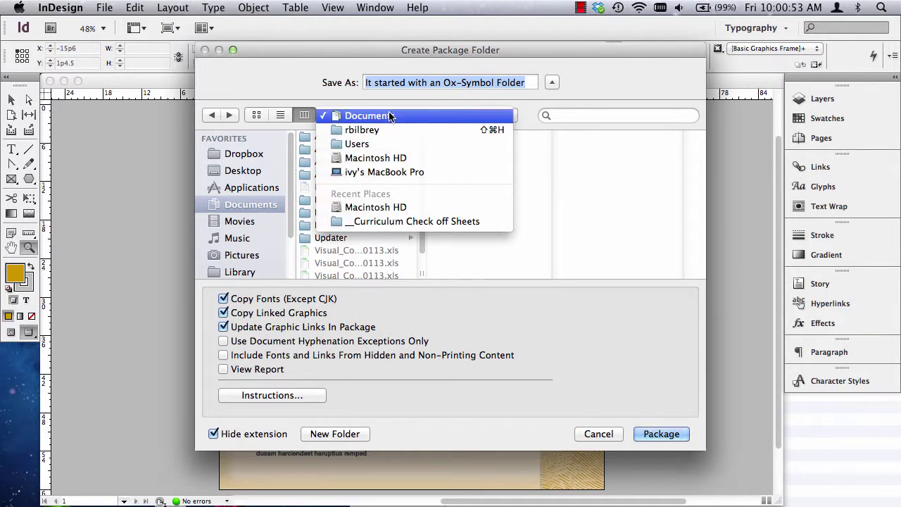
{"action": "left_click", "coordinate": [373, 157]}
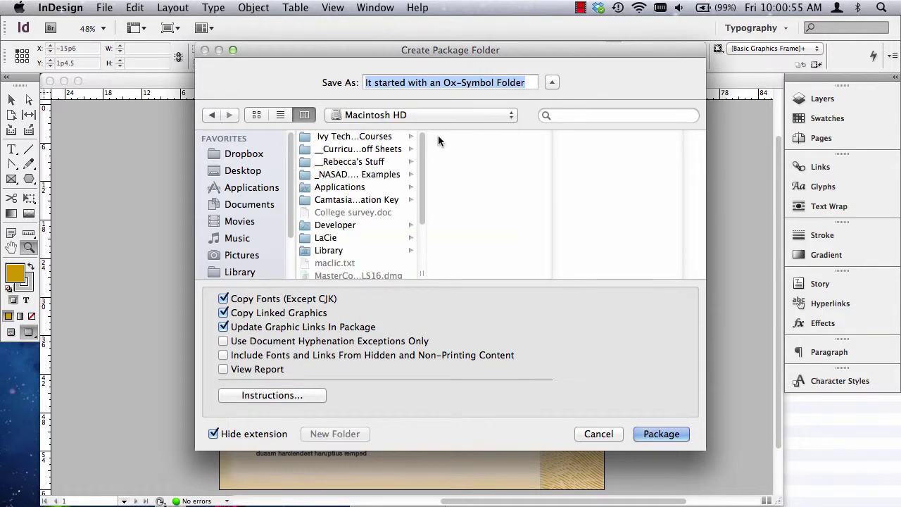
{"action": "left_click", "coordinate": [376, 137]}
{"action": "left_click", "coordinate": [492, 138]}
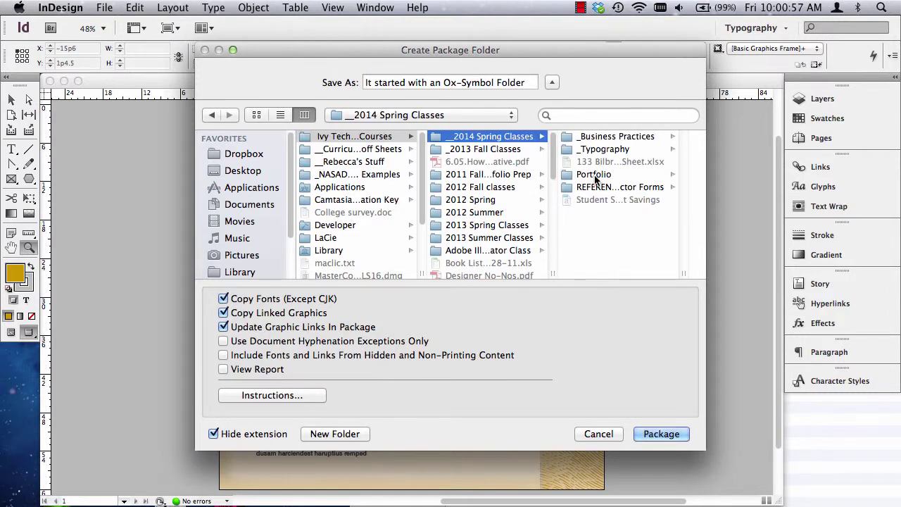
{"action": "left_click", "coordinate": [606, 149]}
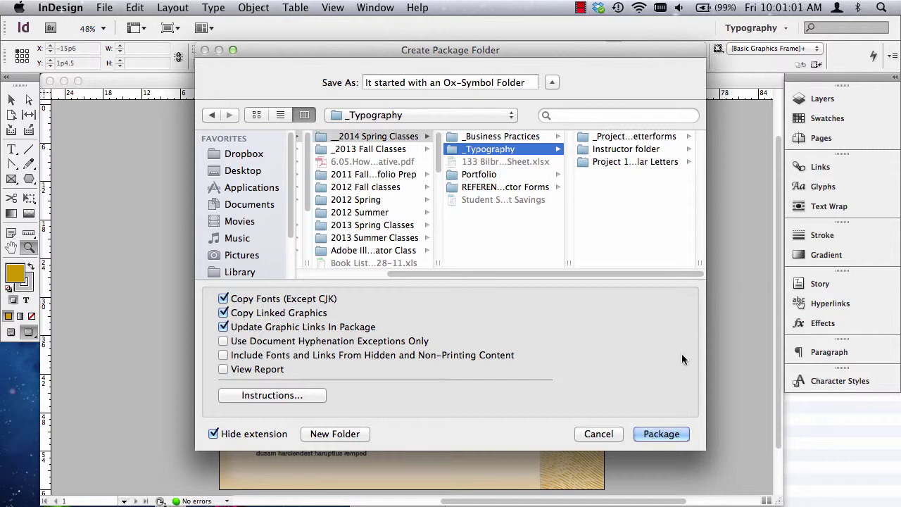
{"action": "left_click", "coordinate": [652, 433]}
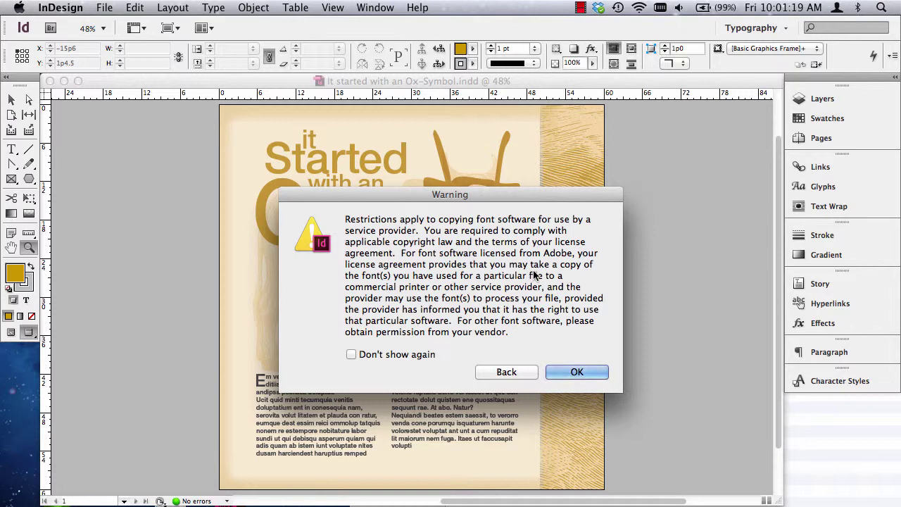
{"action": "left_click", "coordinate": [575, 373]}
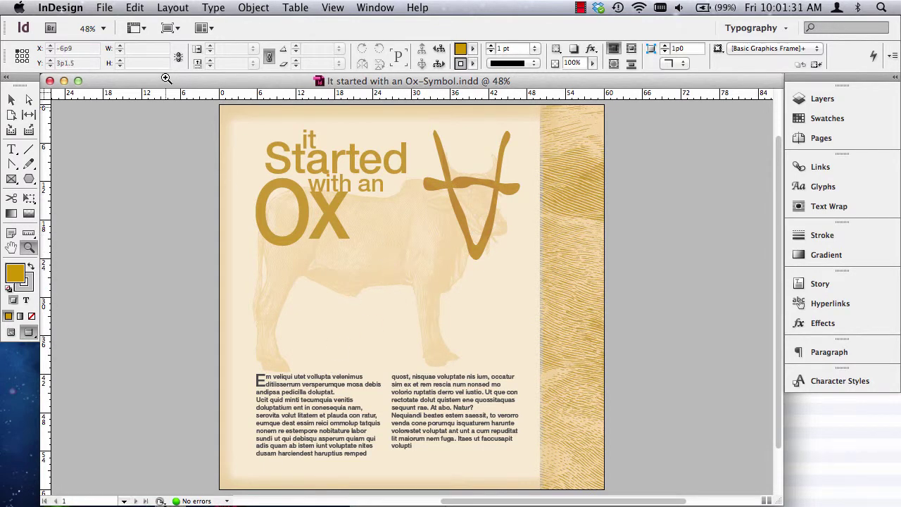
Minimize the document and switch to Finder to check the _Typography folder for the package.
{"action": "left_click", "coordinate": [64, 81]}
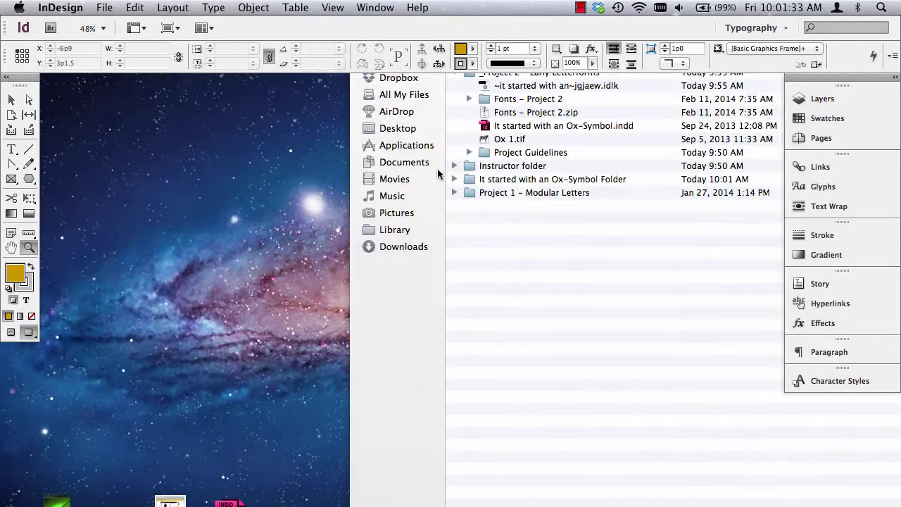
{"action": "left_click", "coordinate": [459, 223]}
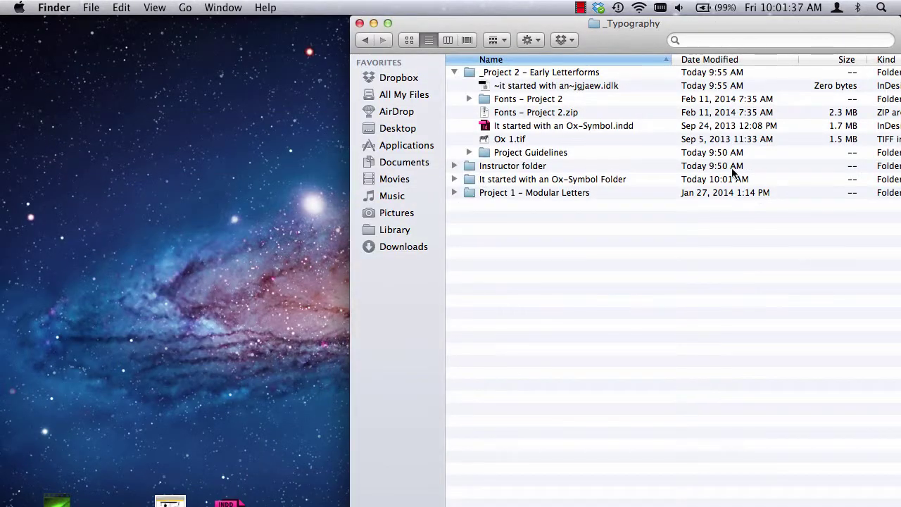
Expand the packaged "It started with an Ox-Symbol Folder" and its Document fonts, then delete Instructions.txt from the package.
{"action": "left_click", "coordinate": [502, 180]}
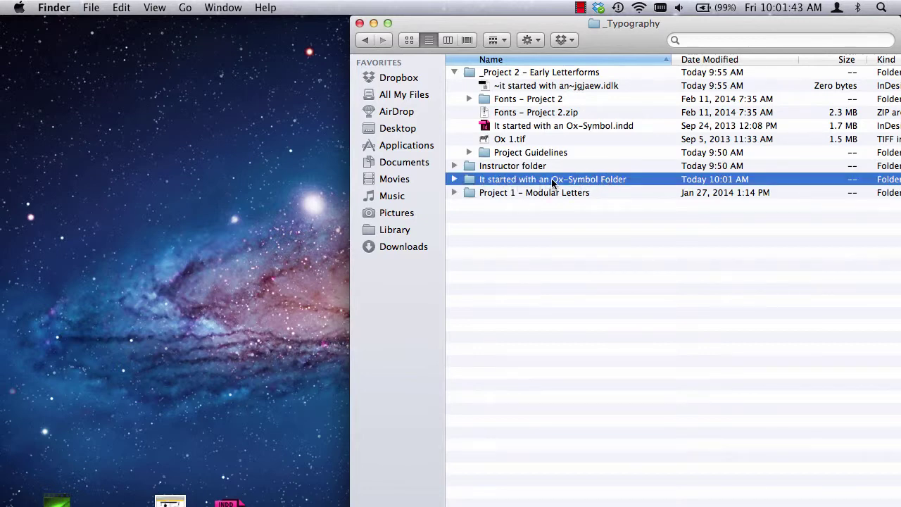
{"action": "left_click", "coordinate": [453, 180]}
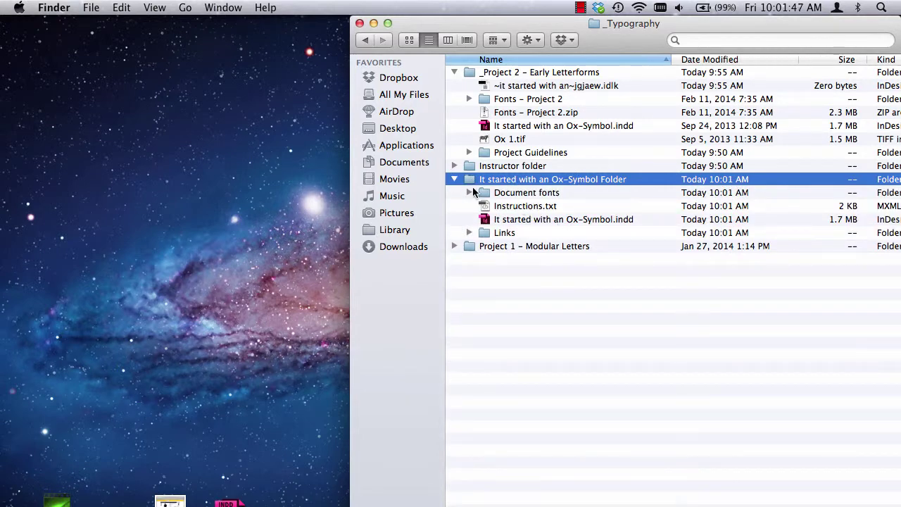
{"action": "left_click", "coordinate": [469, 192]}
{"action": "left_click", "coordinate": [527, 220]}
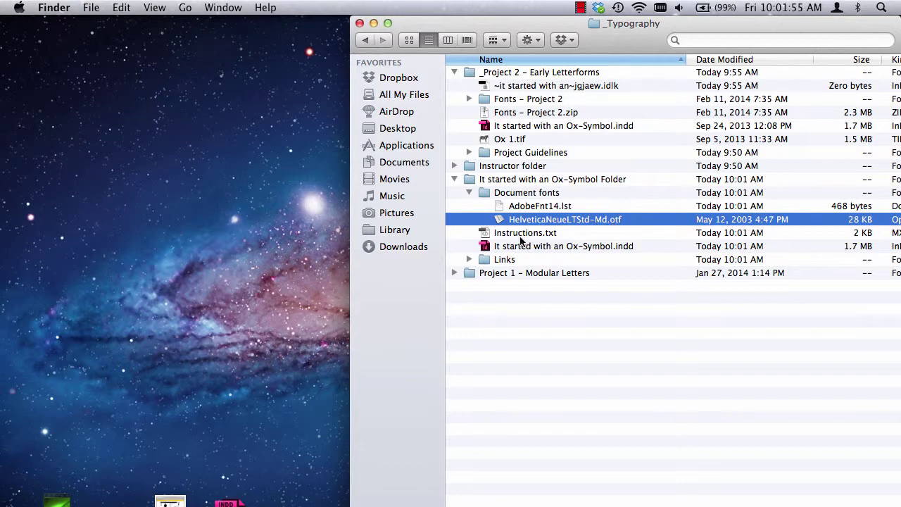
{"action": "left_click", "coordinate": [498, 234]}
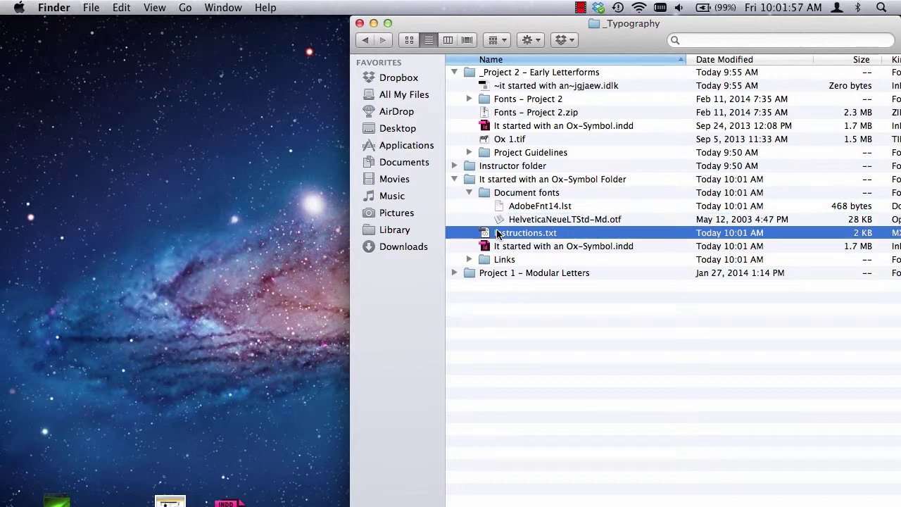
{"action": "key", "text": "super+BackSpace"}
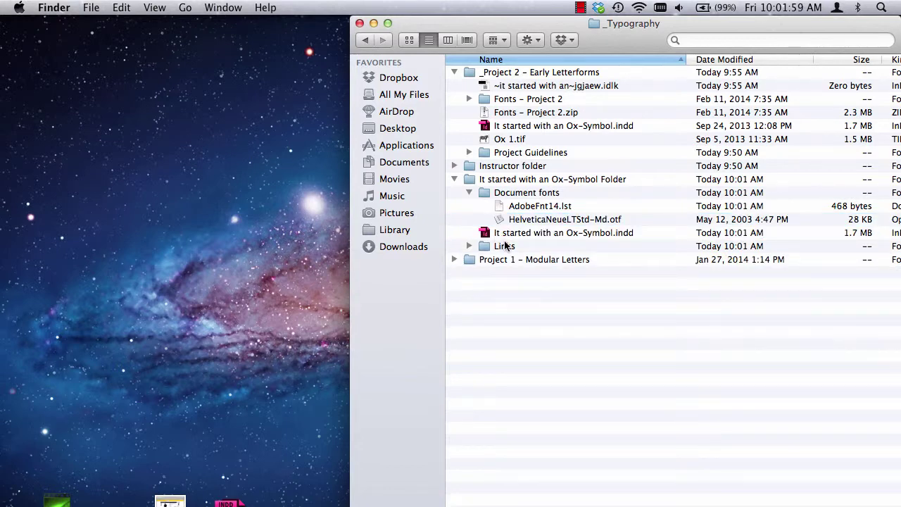
Check the packaged InDesign file and the contents of the Links folder, then collapse Links and Document fonts.
{"action": "left_click", "coordinate": [518, 235]}
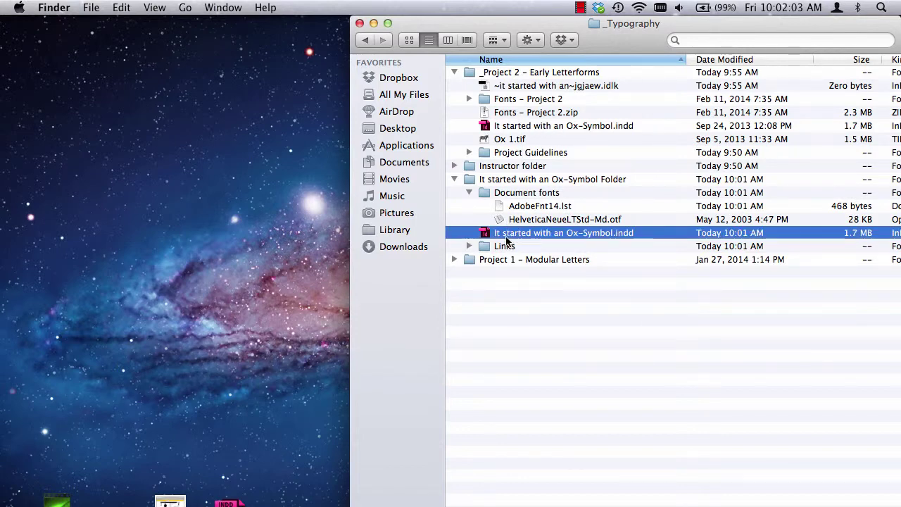
{"action": "left_click", "coordinate": [469, 246]}
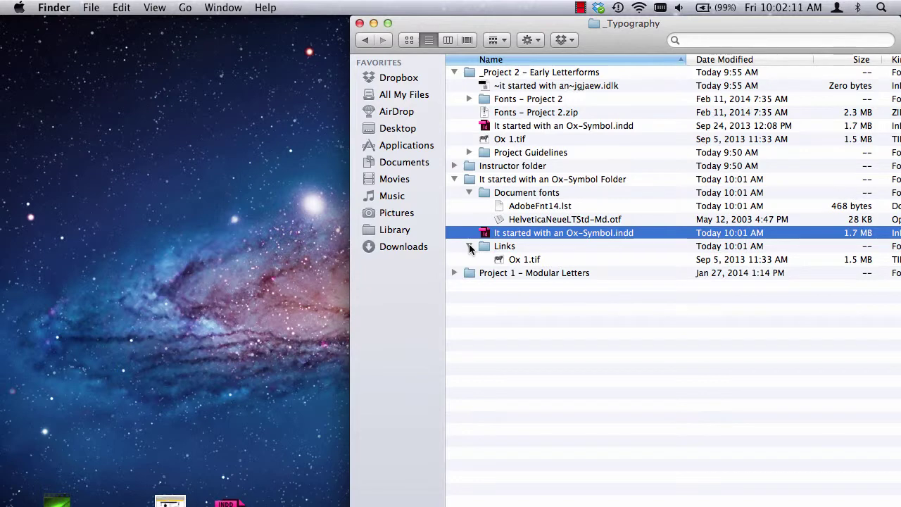
{"action": "left_click", "coordinate": [469, 247]}
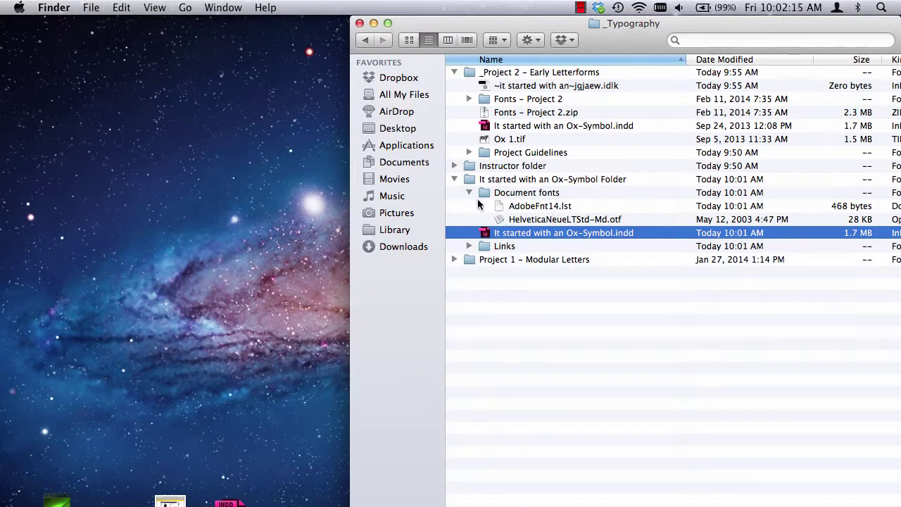
{"action": "left_click", "coordinate": [469, 193]}
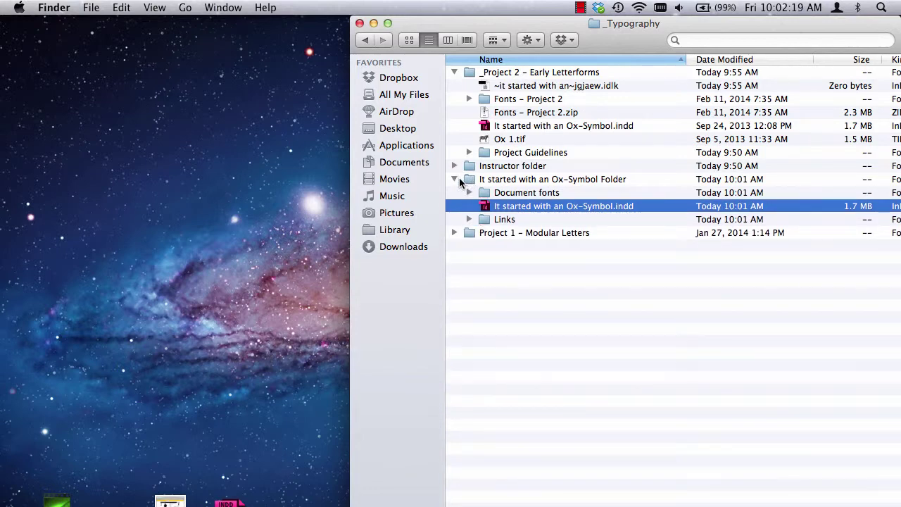
Rename the packaged Ox-Symbol folder to the student's first name followed by "- Symbol Draft1".
{"action": "left_click", "coordinate": [515, 182]}
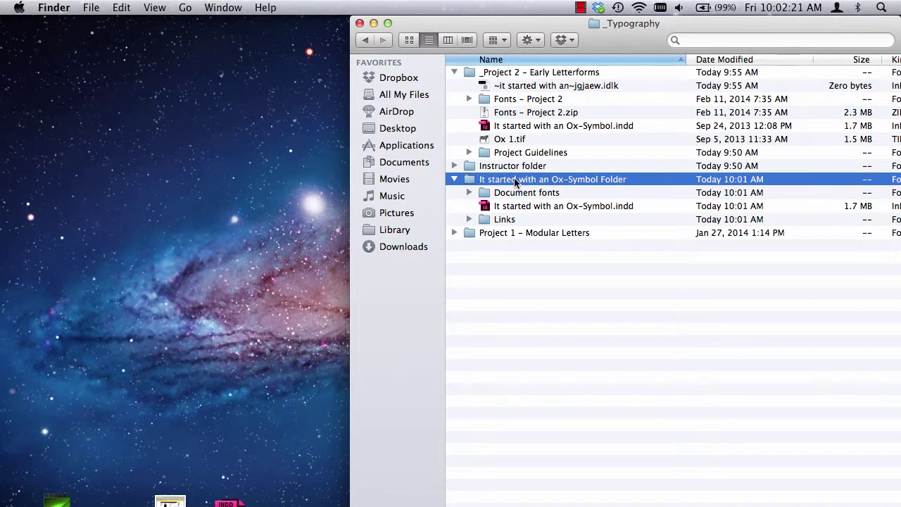
{"action": "type", "text": "Rebecca"}
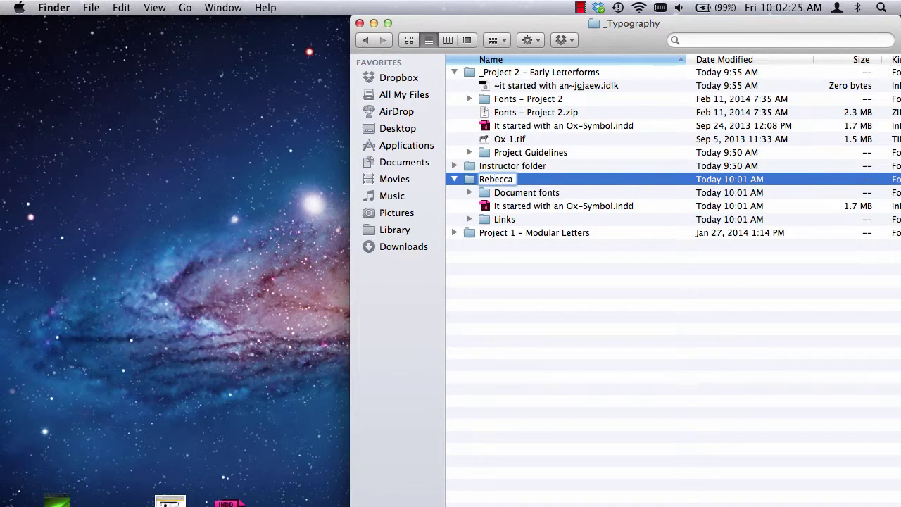
{"action": "type", "text": " - Sum"}
{"action": "key", "text": "BackSpace"}
{"action": "key", "text": "BackSpace"}
{"action": "type", "text": "ymbol"}
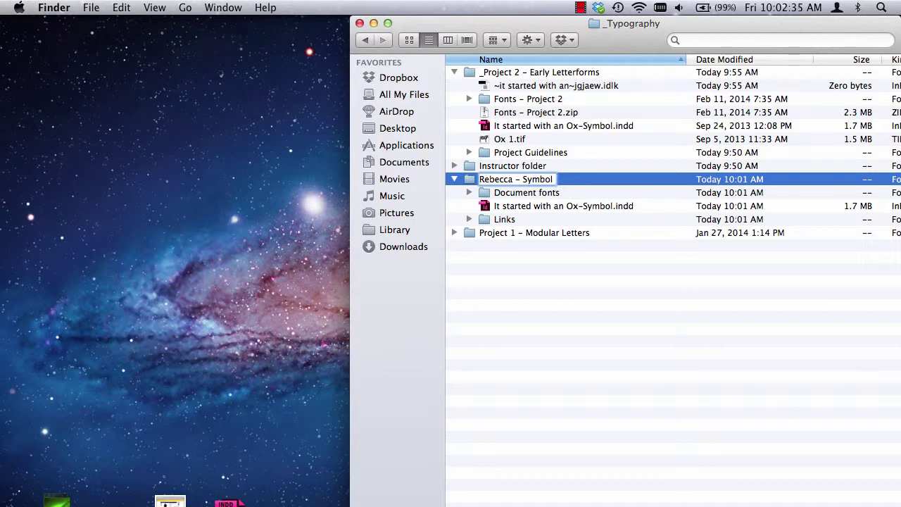
{"action": "type", "text": "Drafts"}
{"action": "key", "text": "BackSpace"}
{"action": "type", "text": "1"}
{"action": "left_click", "coordinate": [531, 353]}
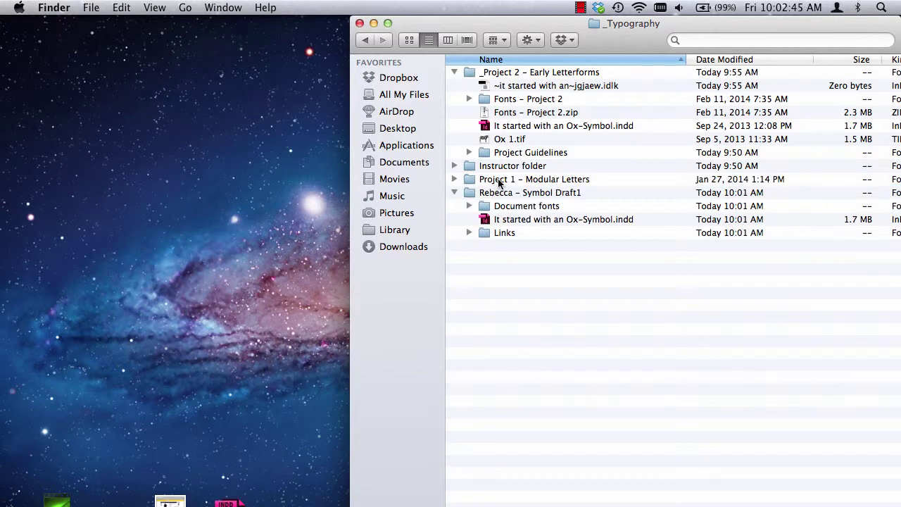
Open the packaged "It started with an Ox-Symbol.indd" alongside the original document and close it again.
{"action": "left_click", "coordinate": [481, 195]}
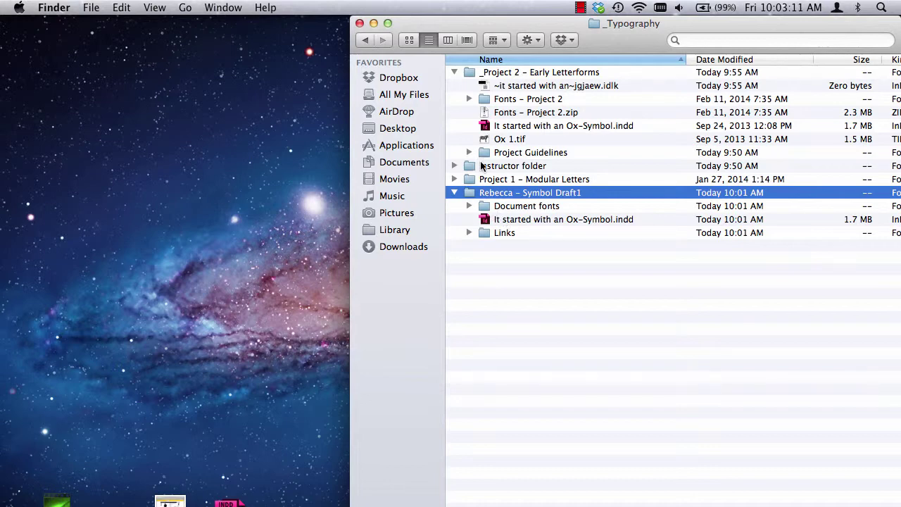
{"action": "left_click", "coordinate": [496, 208]}
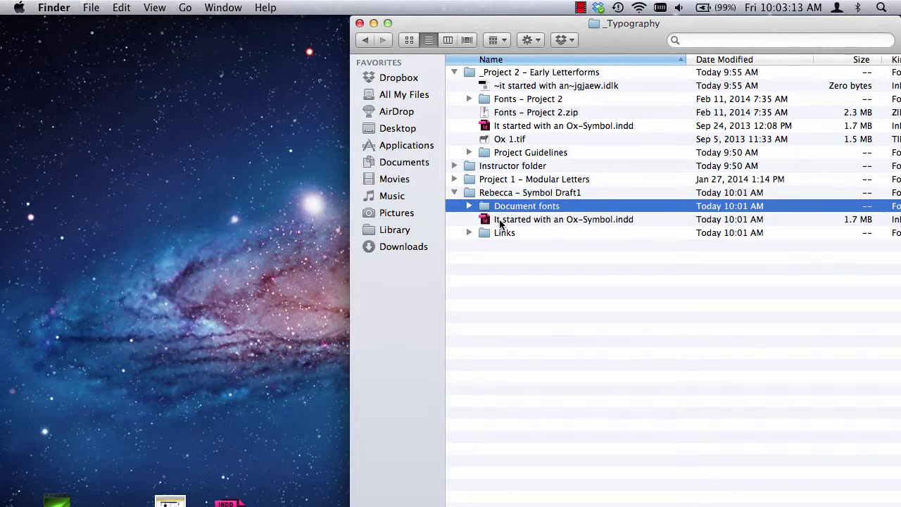
{"action": "left_click", "coordinate": [500, 223]}
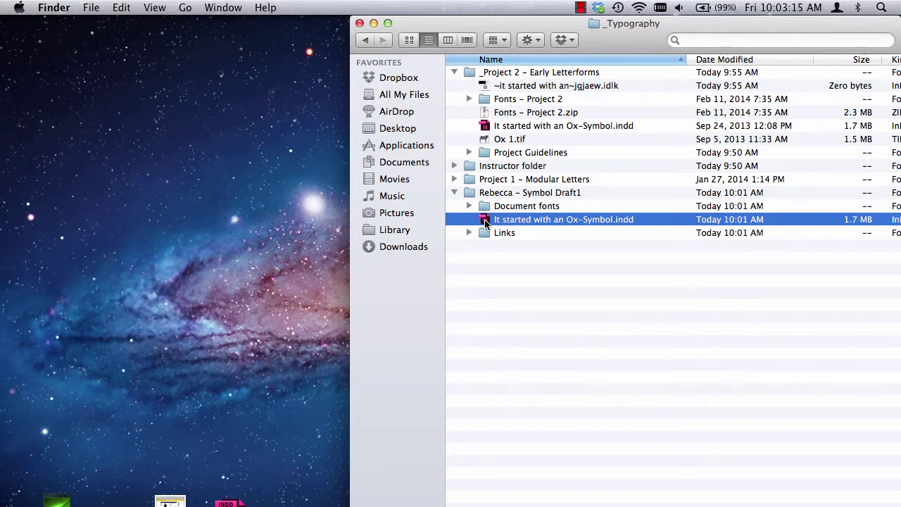
{"action": "double_click", "coordinate": [493, 221]}
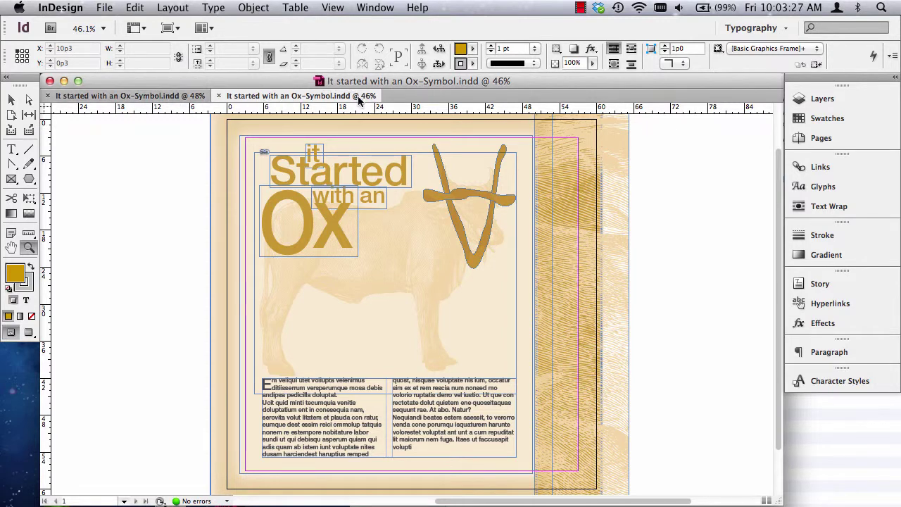
{"action": "left_click", "coordinate": [219, 96]}
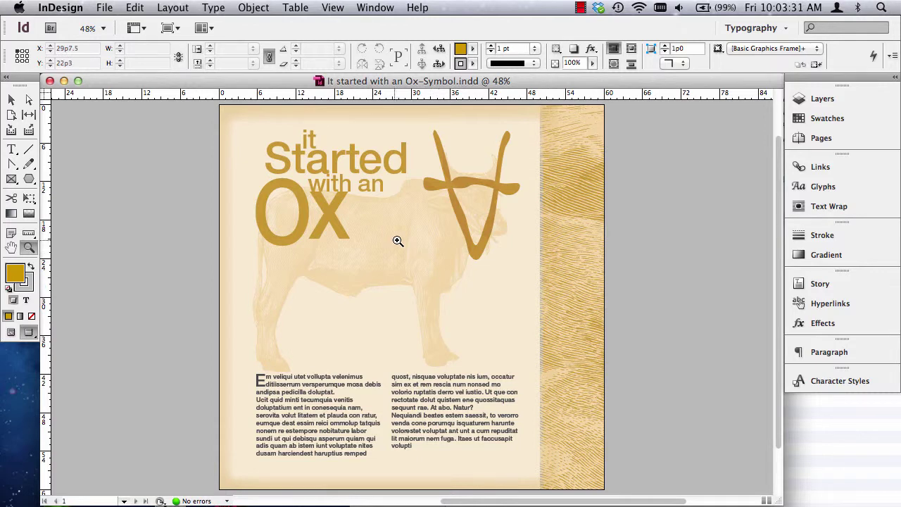
Close the original document and open "It started with an Ox-Symbol.indd" from the renamed package folder in Finder.
{"action": "left_click", "coordinate": [50, 81]}
{"action": "left_click", "coordinate": [685, 304]}
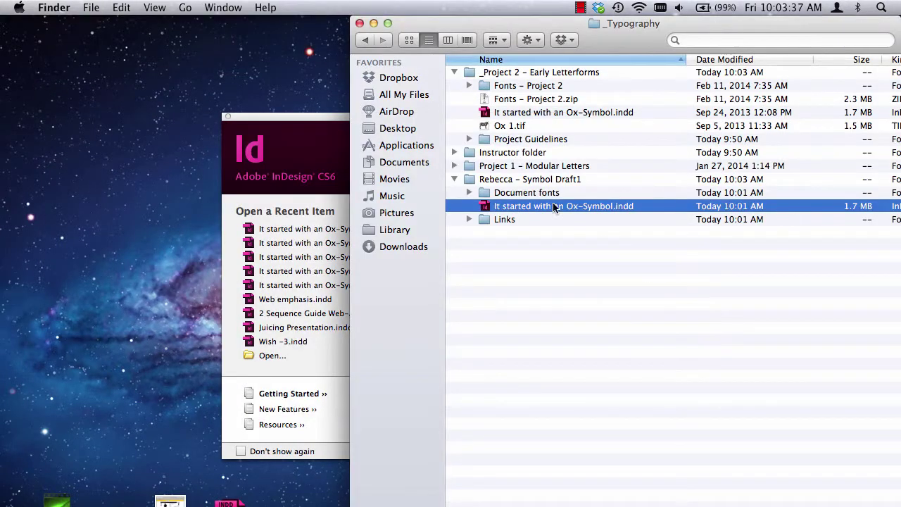
{"action": "left_click", "coordinate": [489, 206]}
{"action": "double_click", "coordinate": [486, 205]}
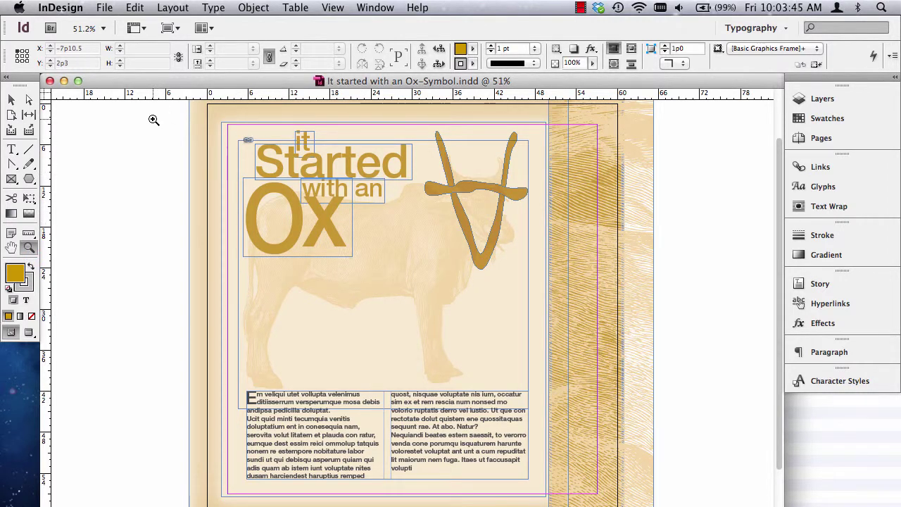
Compare the page with and without guides and frame edges by toggling screen modes, ending in Preview.
{"action": "key", "text": "w"}
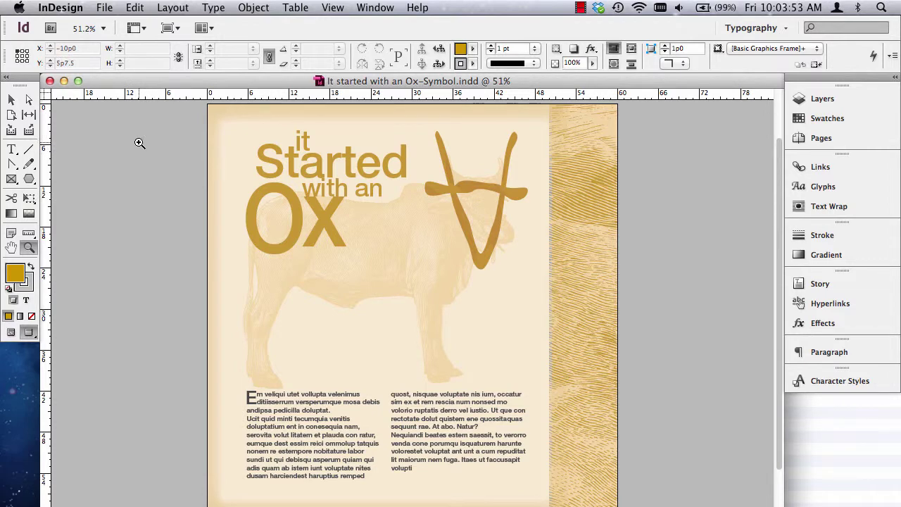
{"action": "key", "text": "w"}
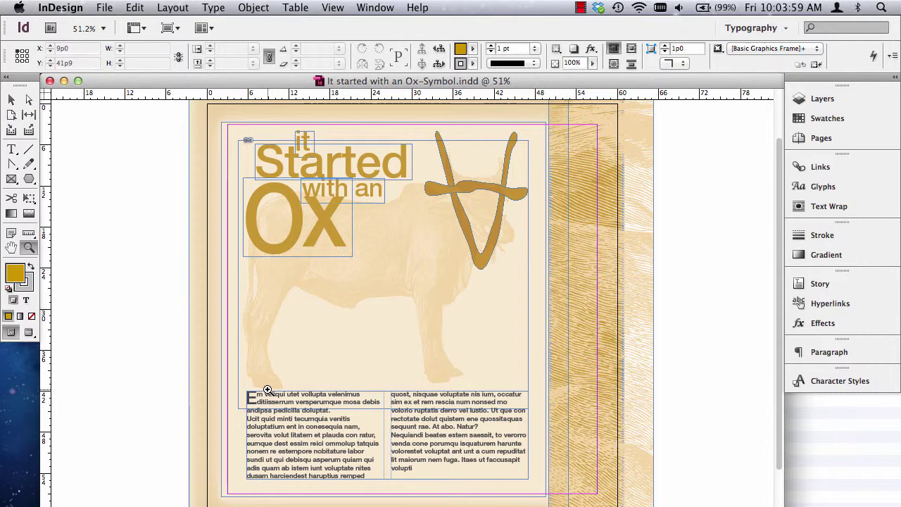
{"action": "key", "text": "w"}
{"action": "key", "text": "w"}
{"action": "key", "text": "w"}
{"action": "key", "text": "w"}
{"action": "key", "text": "w"}
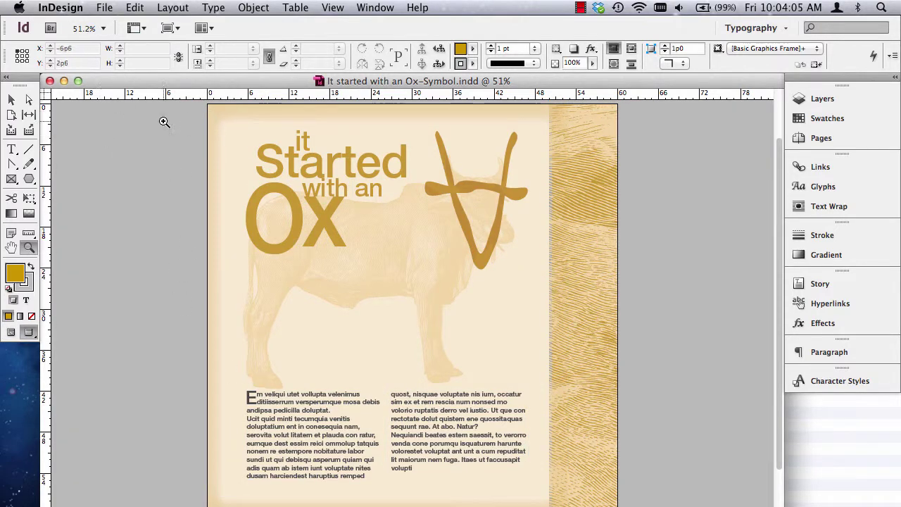
Start exporting the document as a JPEG named "It started with an Ox-Symbol" into the renamed package folder.
{"action": "left_click", "coordinate": [106, 8]}
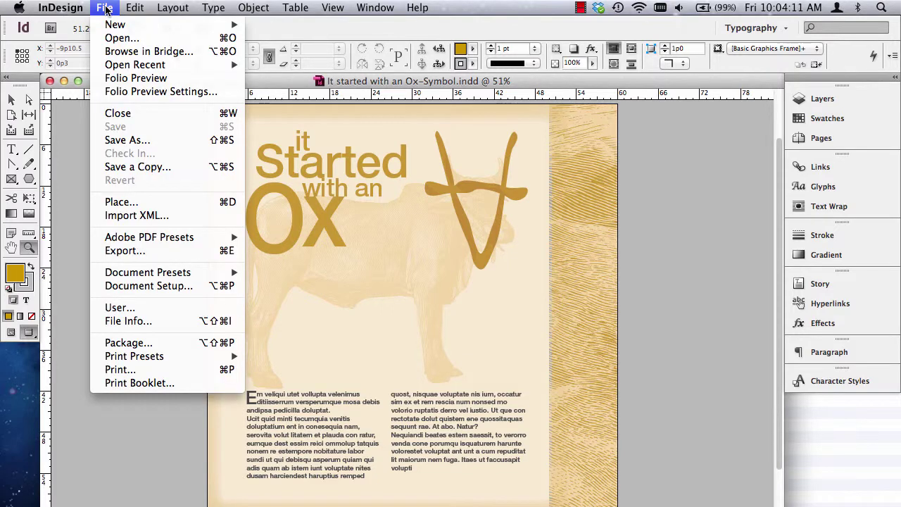
{"action": "left_click", "coordinate": [125, 250]}
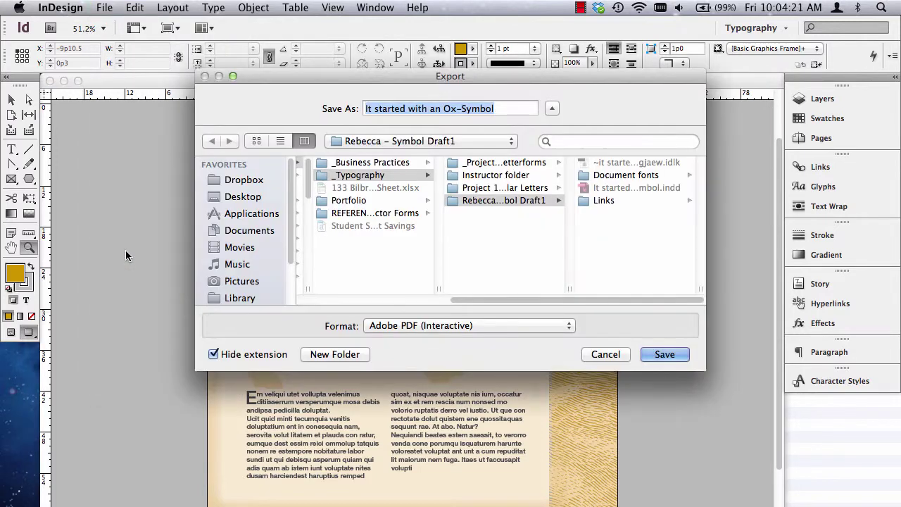
{"action": "left_click", "coordinate": [423, 326]}
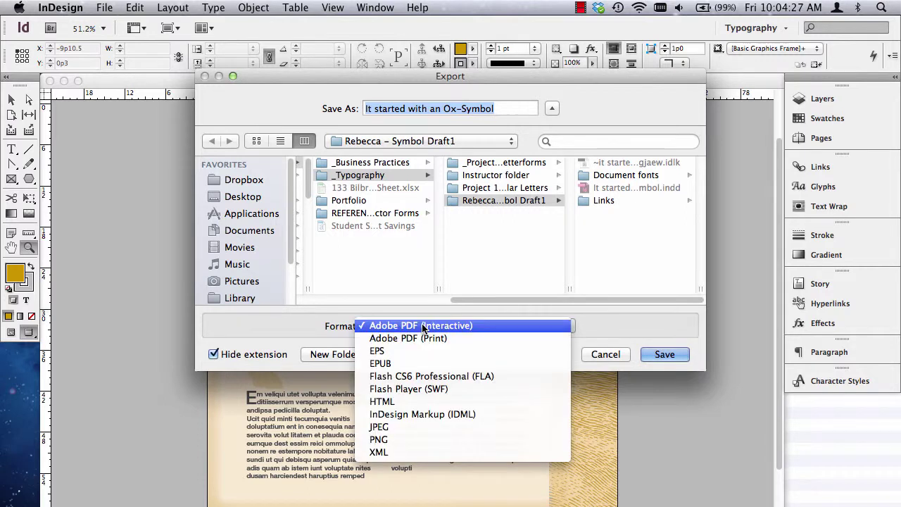
{"action": "left_click", "coordinate": [413, 427]}
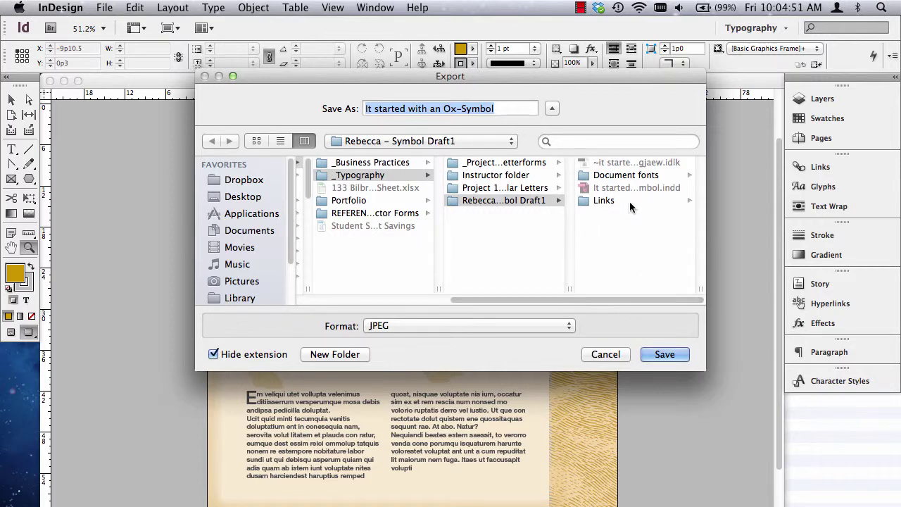
{"action": "left_click", "coordinate": [665, 354]}
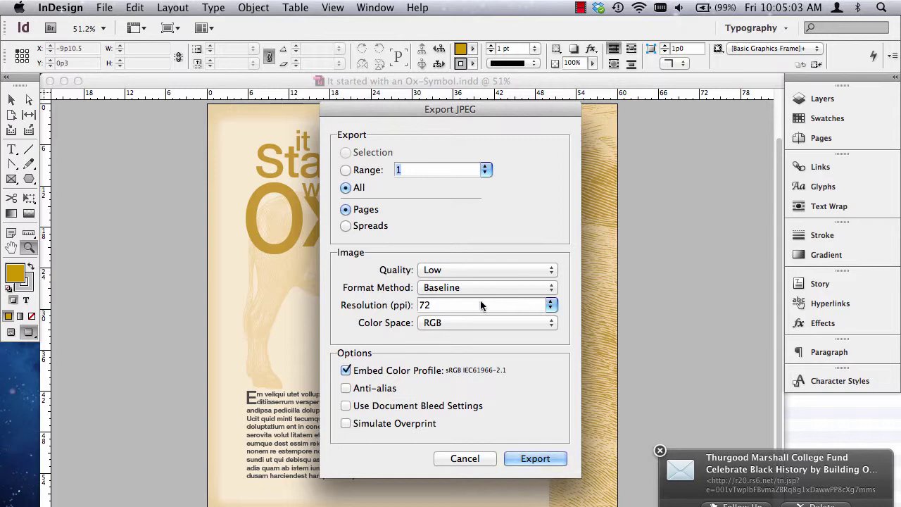
Set the JPEG resolution to 150 ppi and quality to Medium, keep the RGB color space, and export.
{"action": "left_click", "coordinate": [553, 303]}
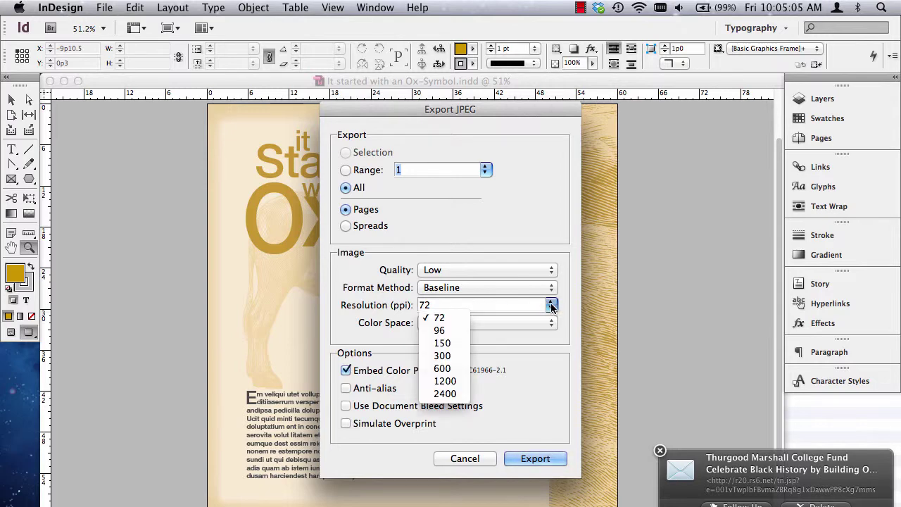
{"action": "left_click", "coordinate": [441, 344]}
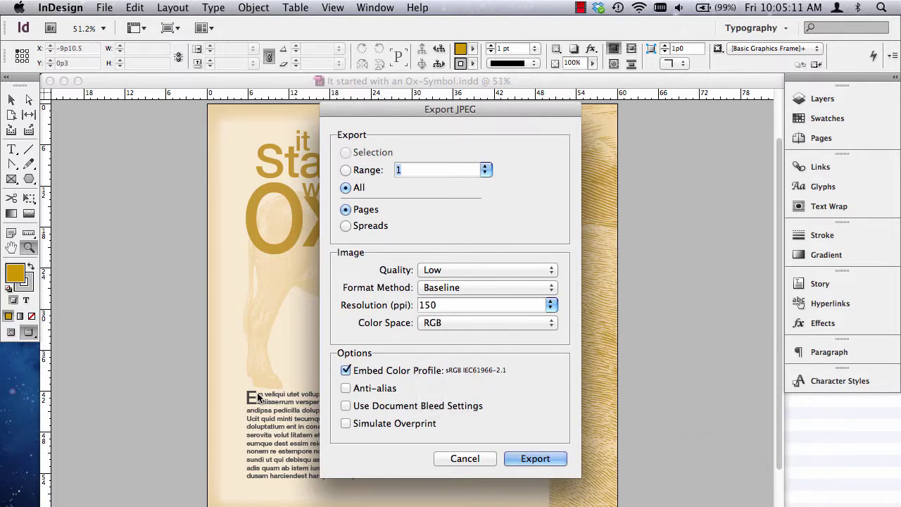
{"action": "left_click", "coordinate": [442, 323]}
{"action": "left_click", "coordinate": [442, 323]}
{"action": "left_click", "coordinate": [488, 270]}
{"action": "left_click", "coordinate": [487, 257]}
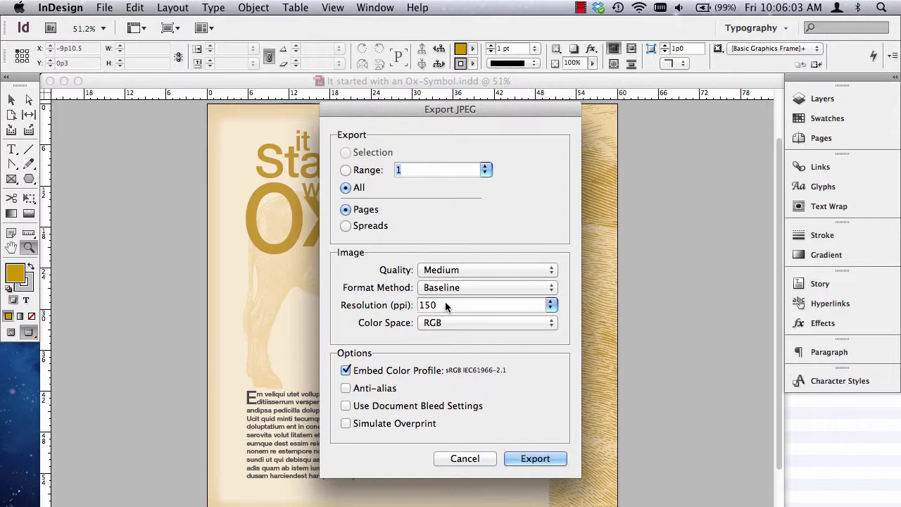
{"action": "left_click", "coordinate": [539, 458]}
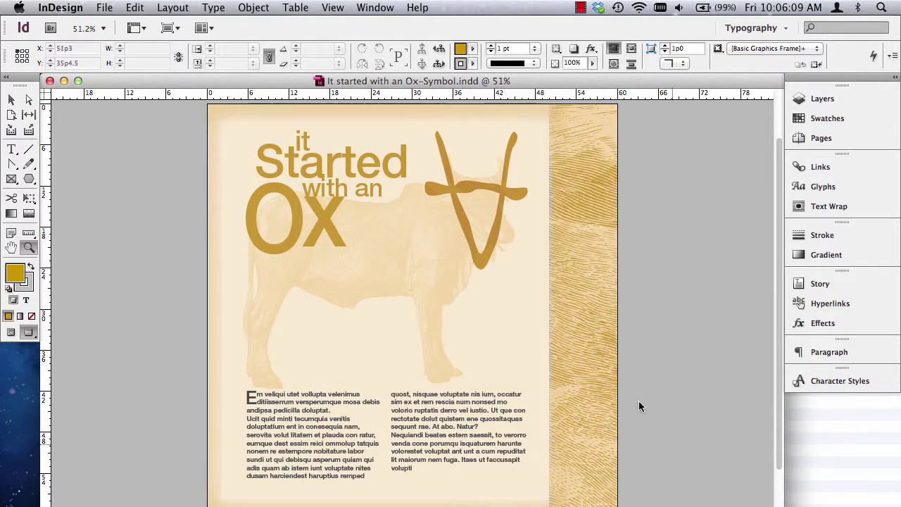
Fit the page in the window, minimize the document, and check the exported "It started with an Ox-Symbol.jpg" in Finder.
{"action": "left_click_drag", "start_coordinate": [774, 505], "coordinate": [766, 501]}
{"action": "key", "text": "super+0"}
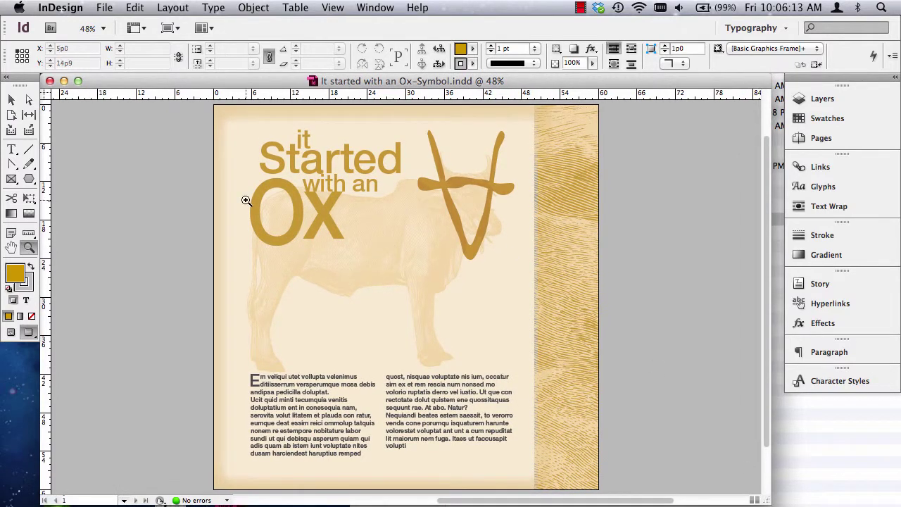
{"action": "left_click", "coordinate": [64, 81]}
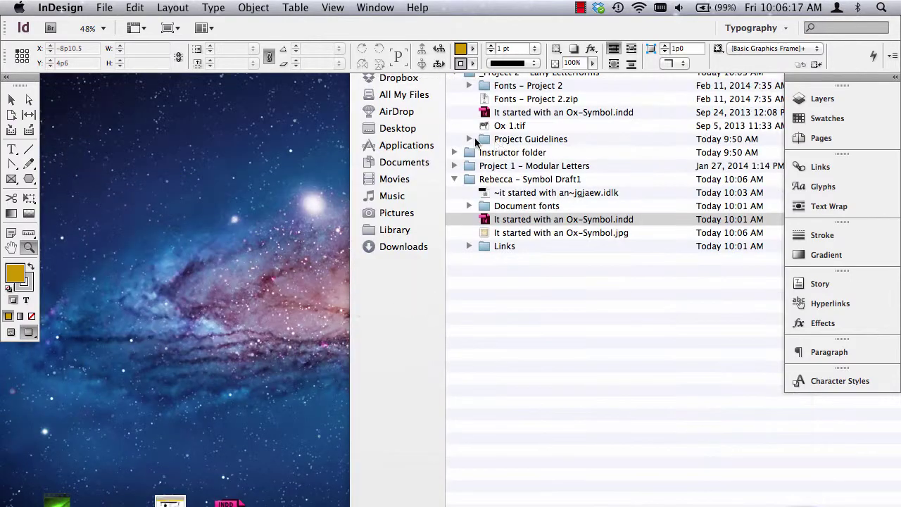
{"action": "left_click", "coordinate": [580, 221]}
{"action": "left_click", "coordinate": [552, 231]}
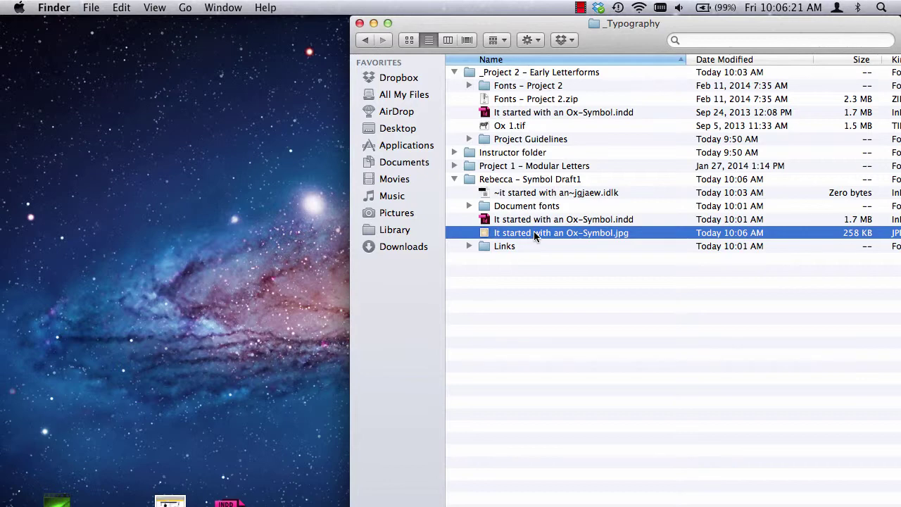
Rename the exported Ox-Symbol JPEG in the package folder as "Symbol draft 1.jpg".
{"action": "left_click", "coordinate": [523, 231]}
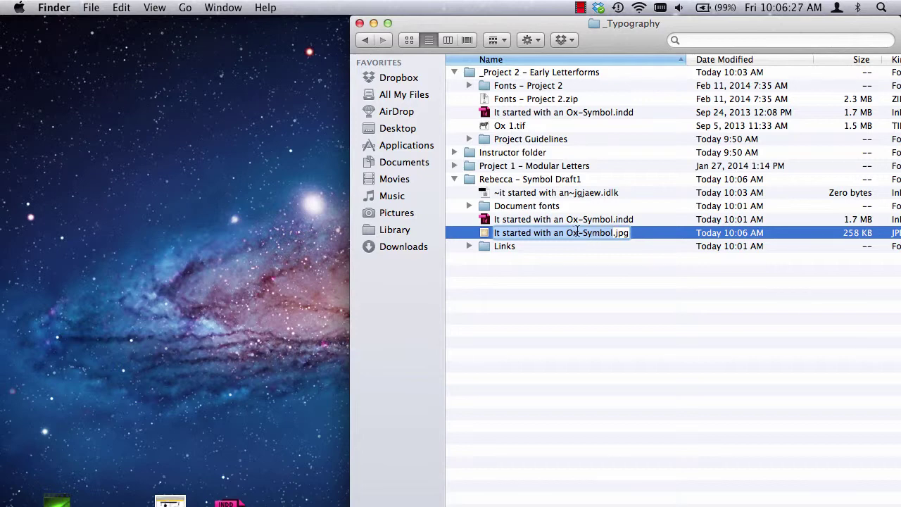
{"action": "type", "text": "S"}
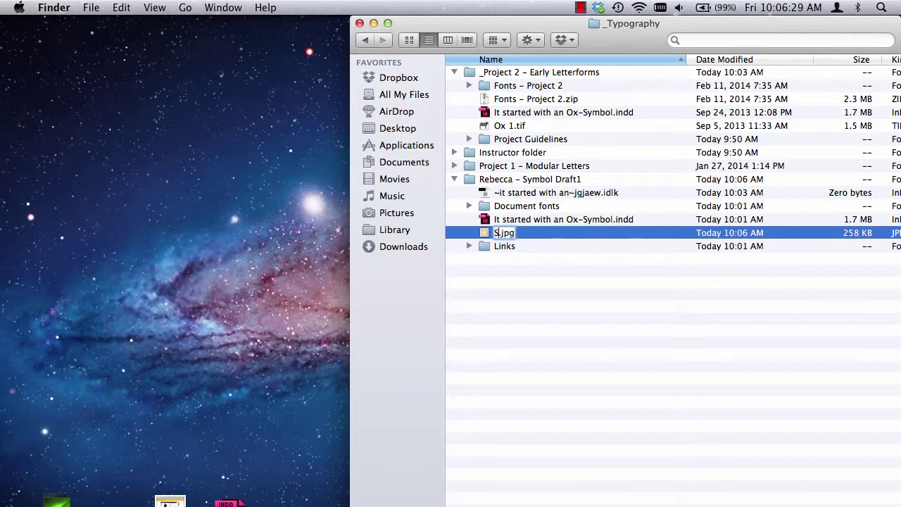
{"action": "type", "text": "ymbo"}
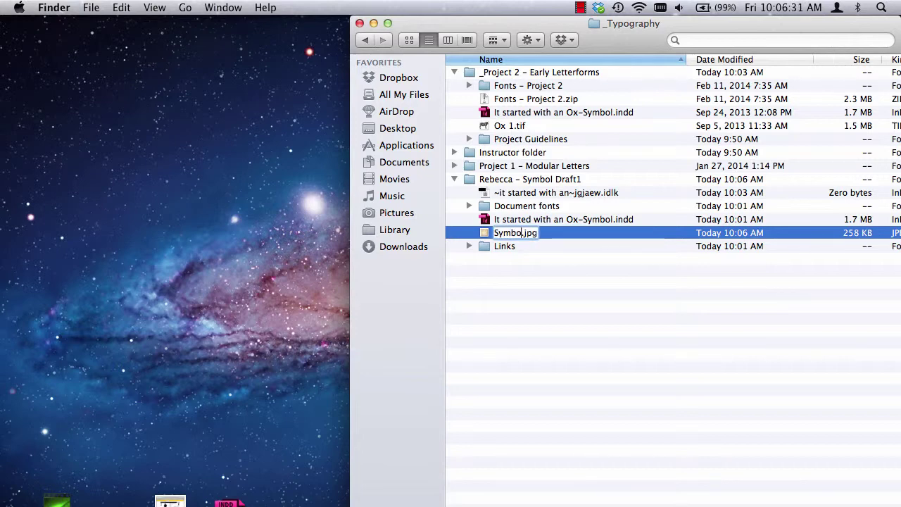
{"action": "type", "text": "l draft 1"}
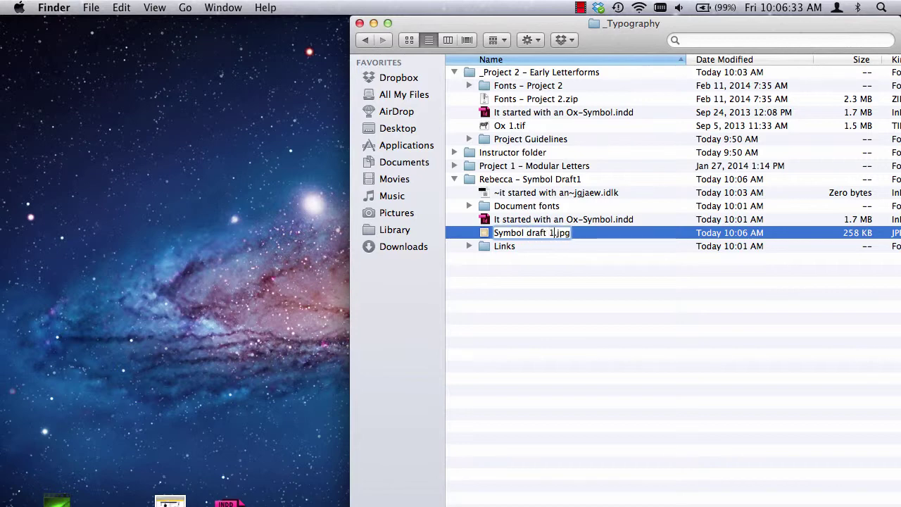
{"action": "left_click", "coordinate": [686, 309]}
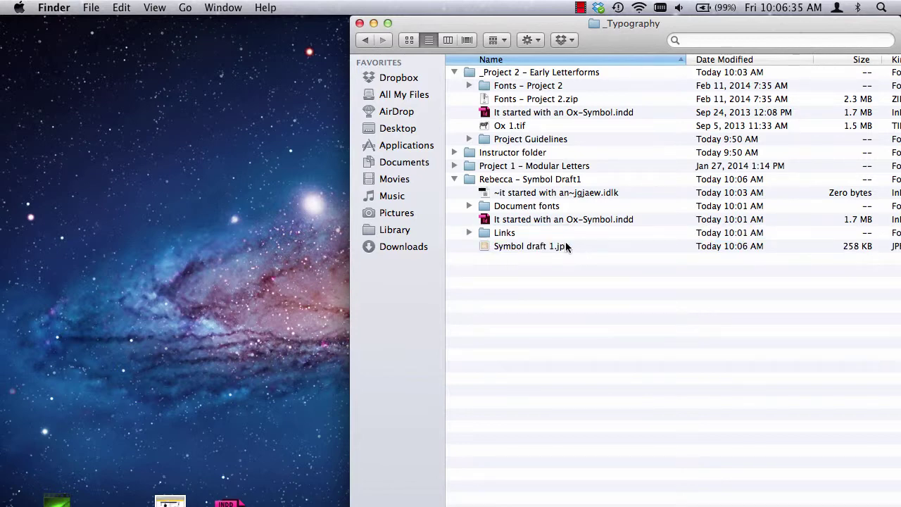
Rename the packaged InDesign document to match the JPEG, as "Symbol draft 1.indd".
{"action": "left_click", "coordinate": [525, 248]}
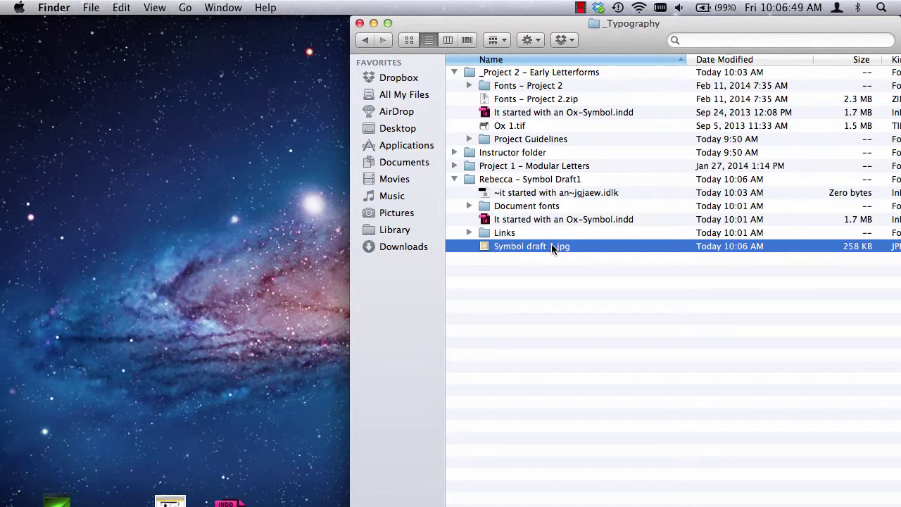
{"action": "left_click", "coordinate": [546, 222]}
{"action": "left_click", "coordinate": [543, 221]}
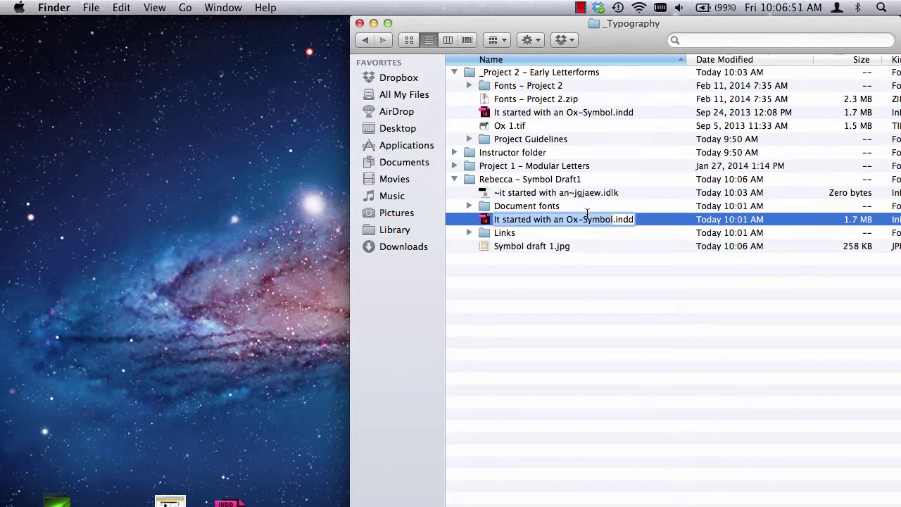
{"action": "type", "text": "Symbol"}
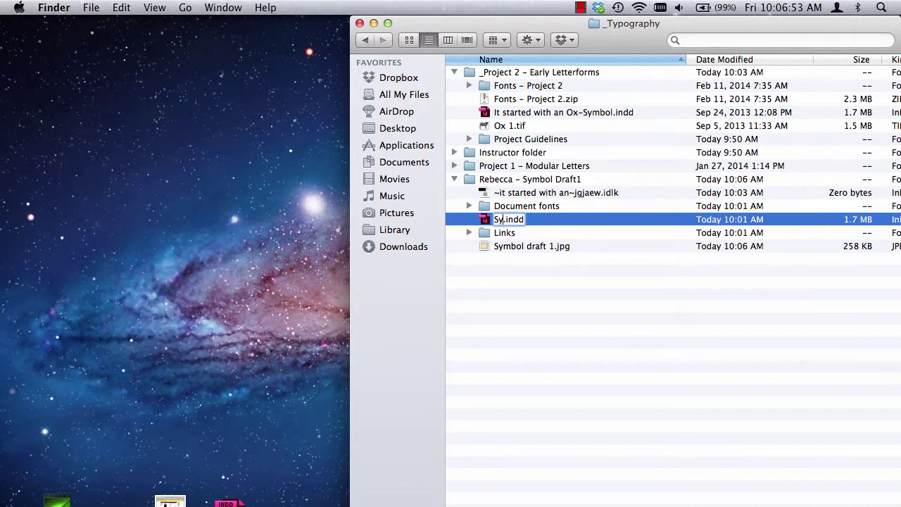
{"action": "type", "text": " draft 1"}
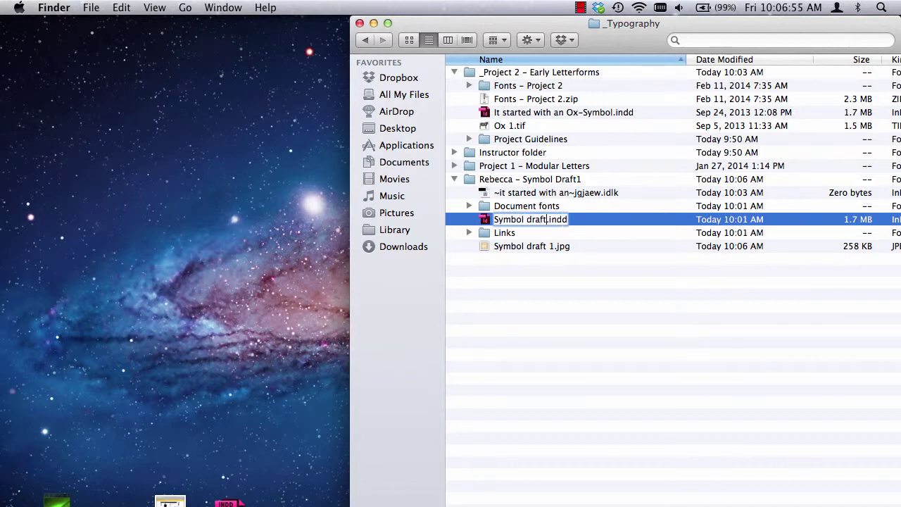
{"action": "left_click", "coordinate": [590, 311]}
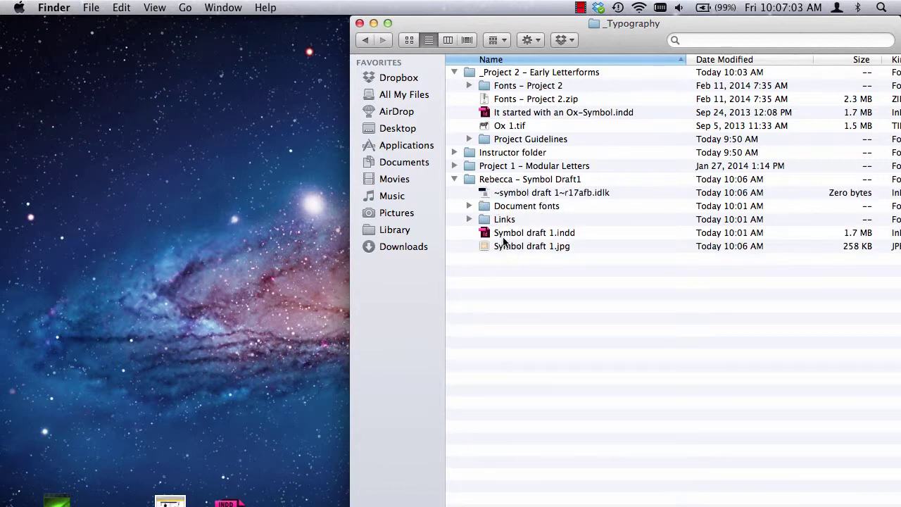
Review the Symbol Draft1 package folder by collapsing and expanding it, and single out "Symbol draft 1.jpg".
{"action": "left_click", "coordinate": [454, 179]}
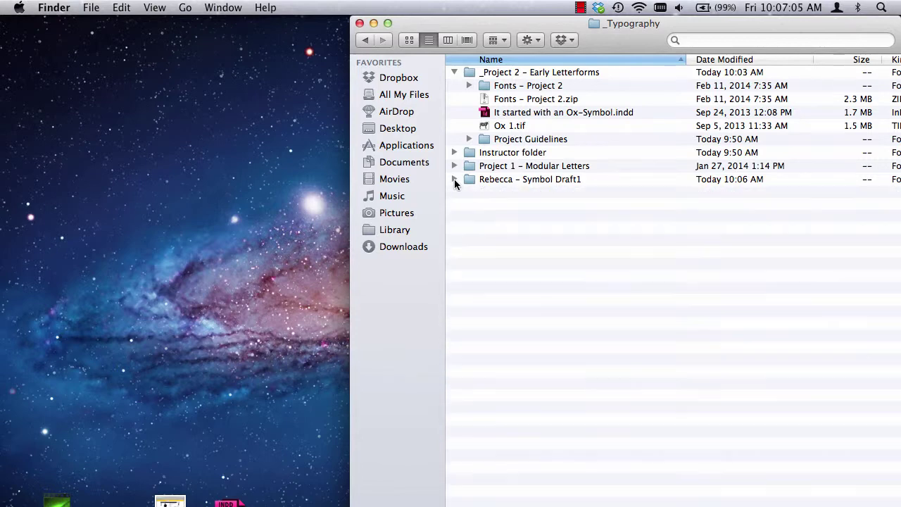
{"action": "left_click", "coordinate": [453, 179]}
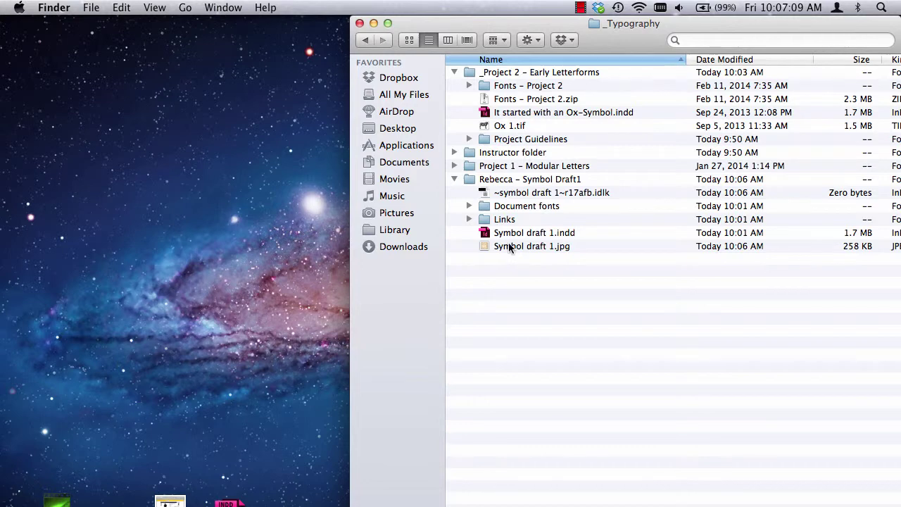
{"action": "left_click", "coordinate": [493, 180]}
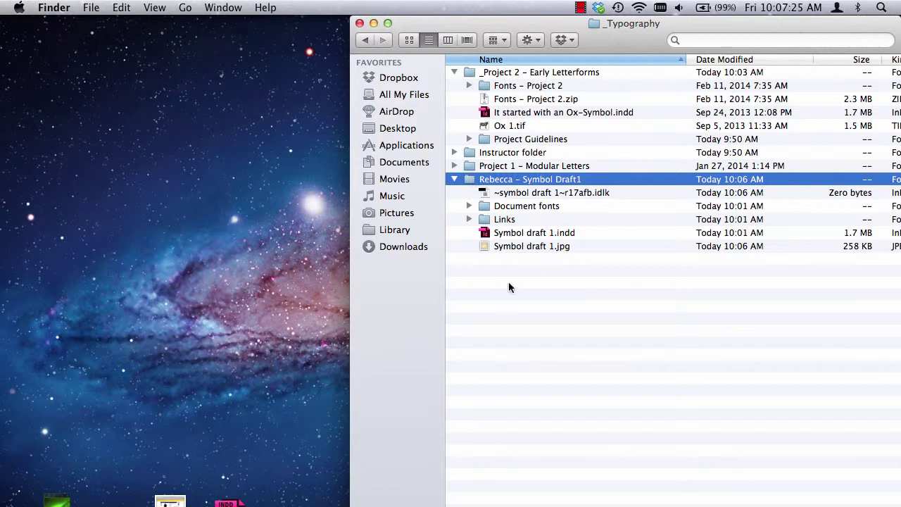
{"action": "left_click", "coordinate": [508, 247]}
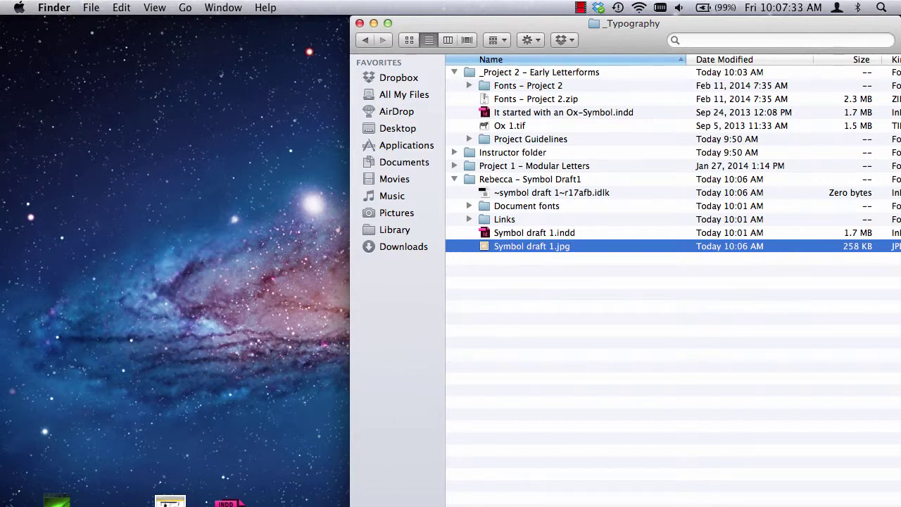
Switch to Blackboard Learn in Firefox, open the Spring 2014:-00H-Typography course, and widen the browser window.
{"action": "key", "text": "super+Tab"}
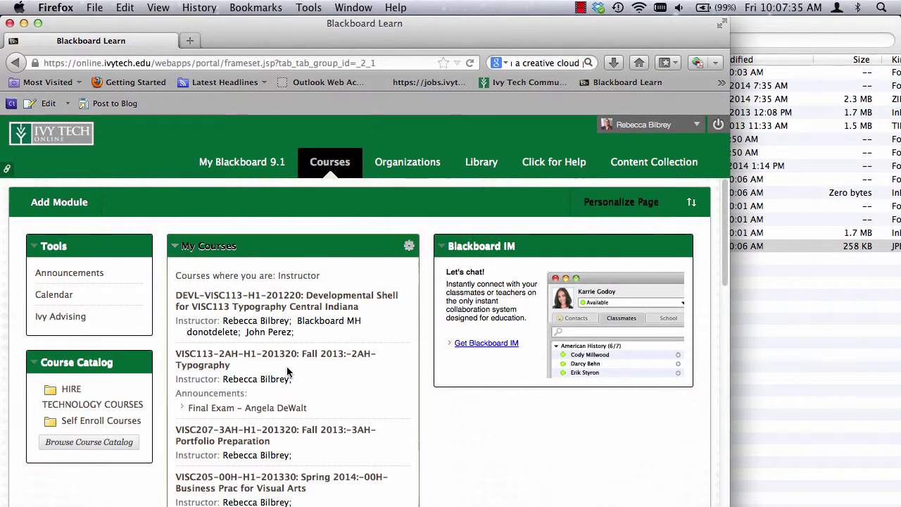
{"action": "scroll", "coordinate": [287, 373], "scroll_direction": "down", "scroll_amount": 10}
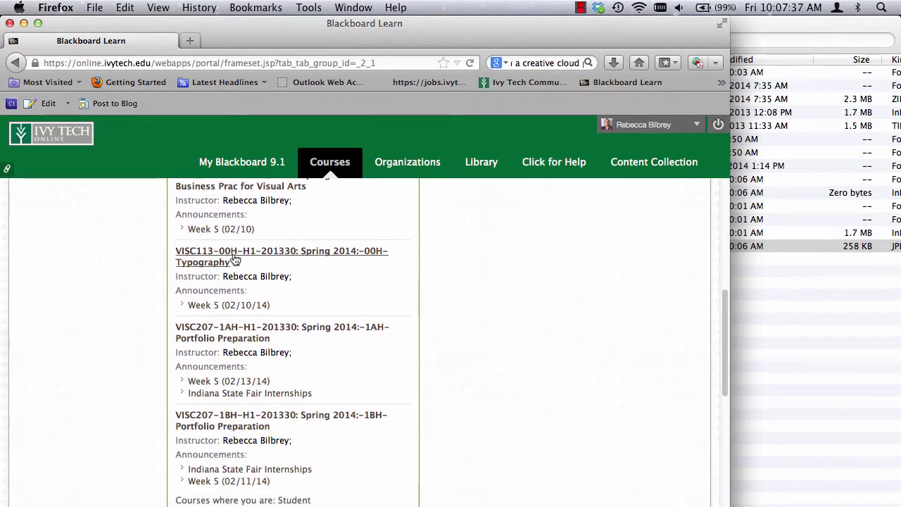
{"action": "left_click", "coordinate": [234, 260]}
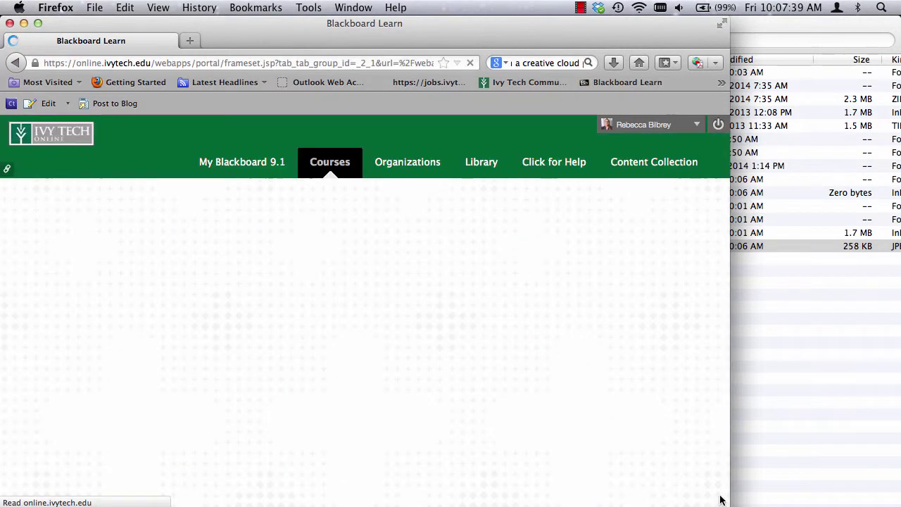
{"action": "left_click_drag", "start_coordinate": [729, 502], "coordinate": [892, 495]}
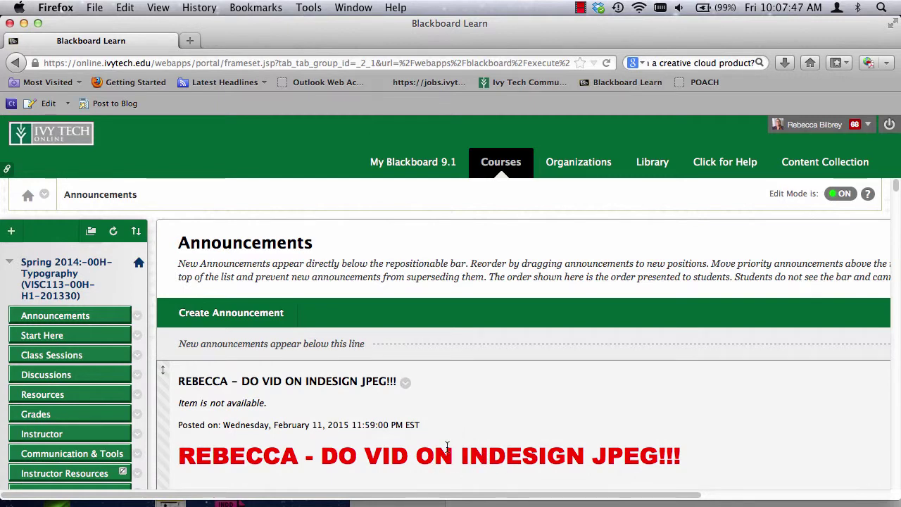
Open the course forum "Discussion Board #7: Project 2 – First Drafts" from the discussions and start a new thread.
{"action": "scroll", "coordinate": [109, 362], "scroll_direction": "down", "scroll_amount": 3}
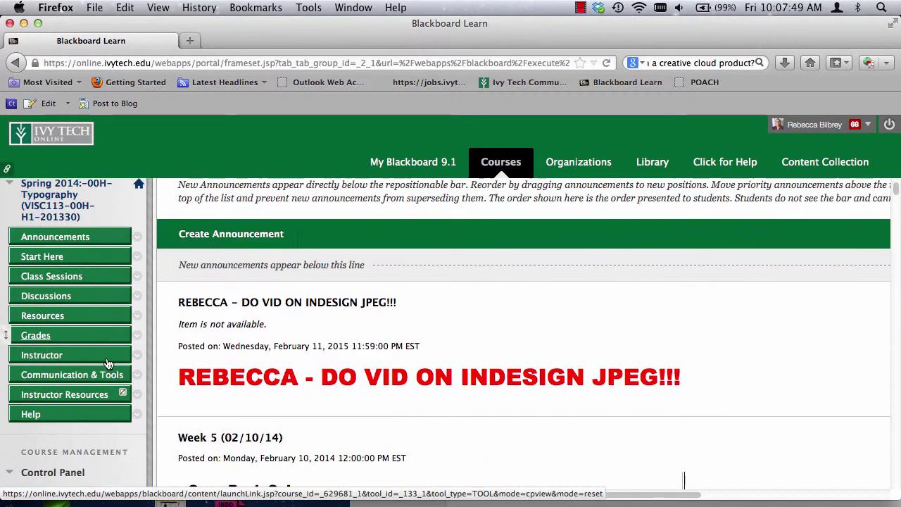
{"action": "left_click", "coordinate": [46, 293]}
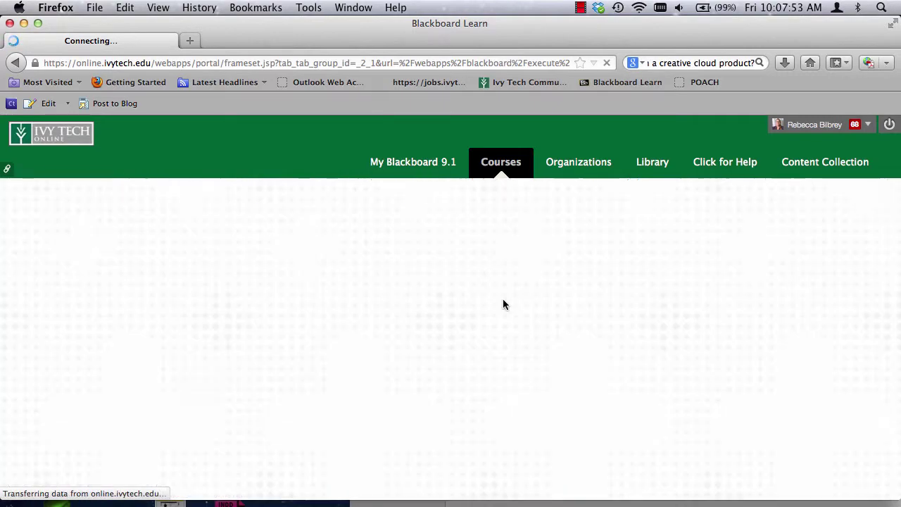
{"action": "scroll", "coordinate": [406, 362], "scroll_direction": "down", "scroll_amount": 15}
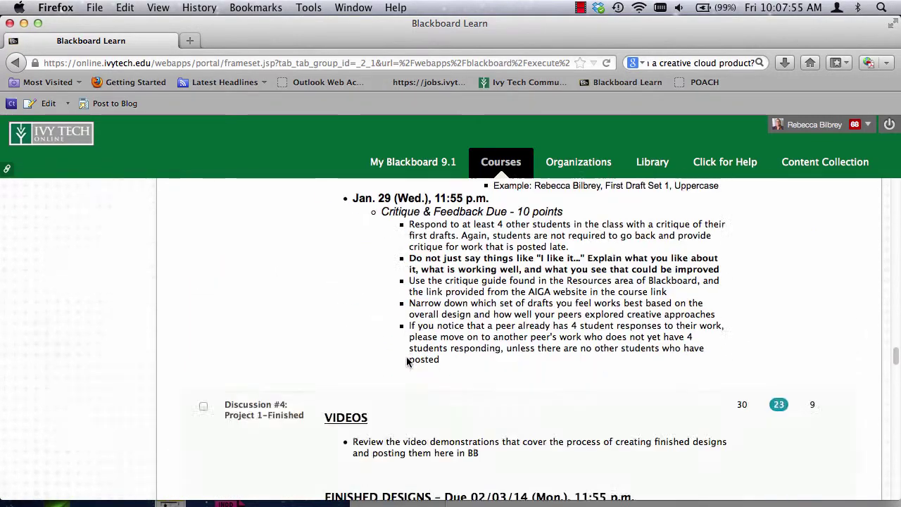
{"action": "scroll", "coordinate": [407, 362], "scroll_direction": "down", "scroll_amount": 10}
{"action": "scroll", "coordinate": [407, 362], "scroll_direction": "up", "scroll_amount": 4}
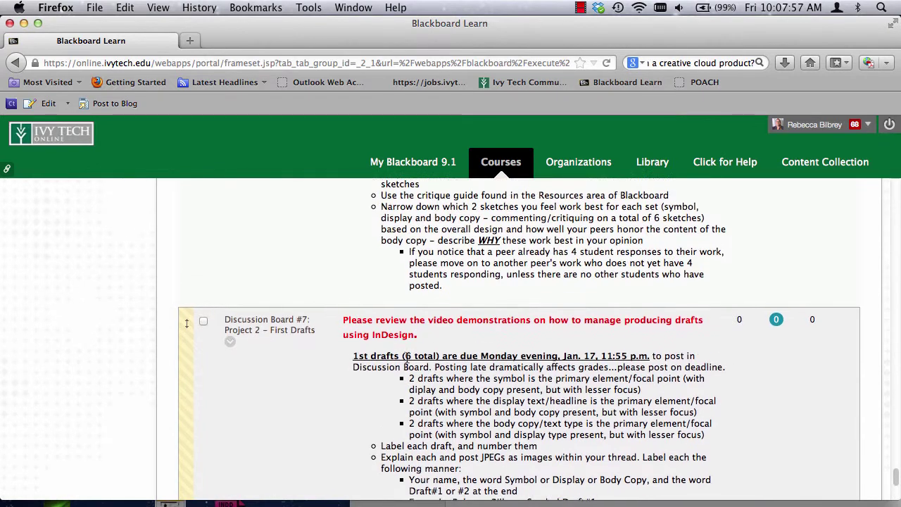
{"action": "left_click", "coordinate": [277, 319]}
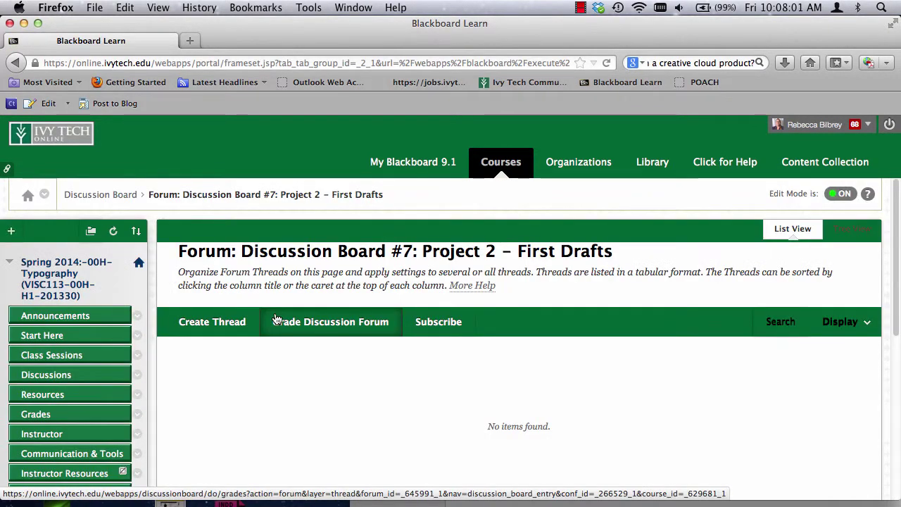
{"action": "left_click", "coordinate": [219, 325]}
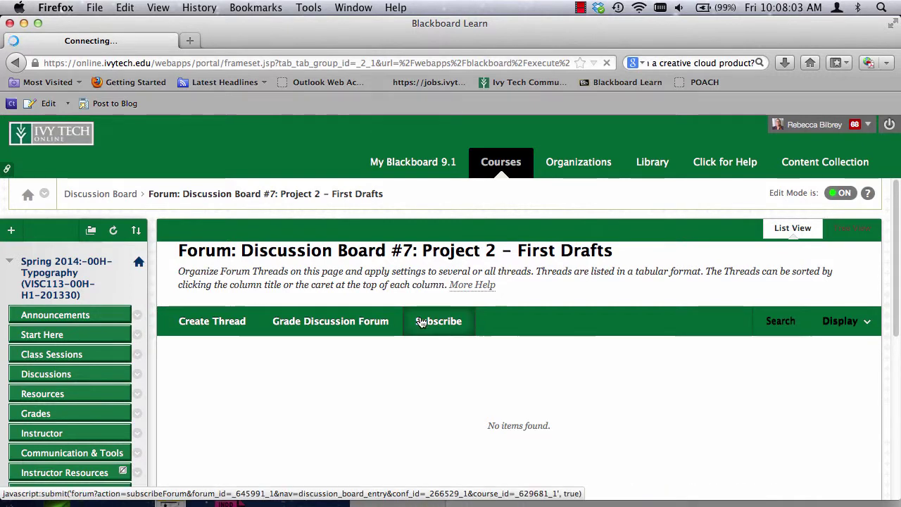
Enter the thread's subject as the professor's title and name in the possessive, followed by "Example (Incomplete)".
{"action": "scroll", "coordinate": [416, 388], "scroll_direction": "down", "scroll_amount": 5}
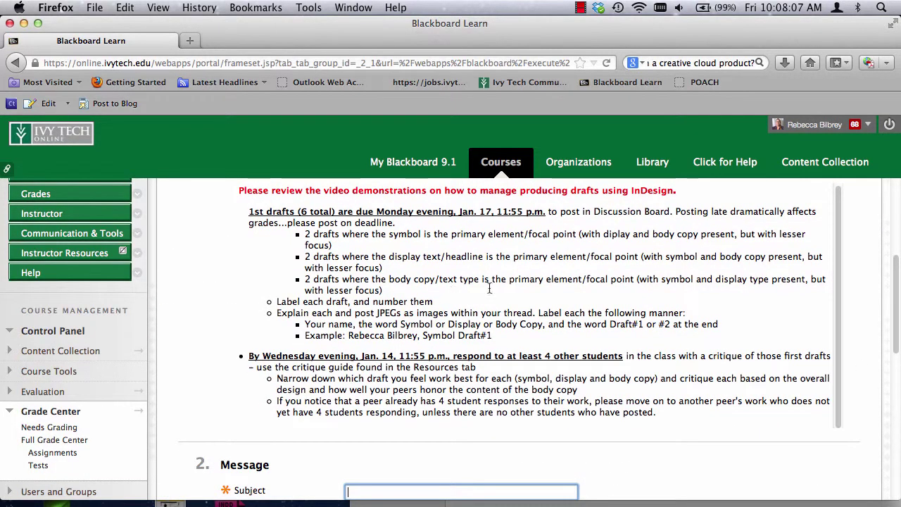
{"action": "scroll", "coordinate": [489, 288], "scroll_direction": "down", "scroll_amount": 5}
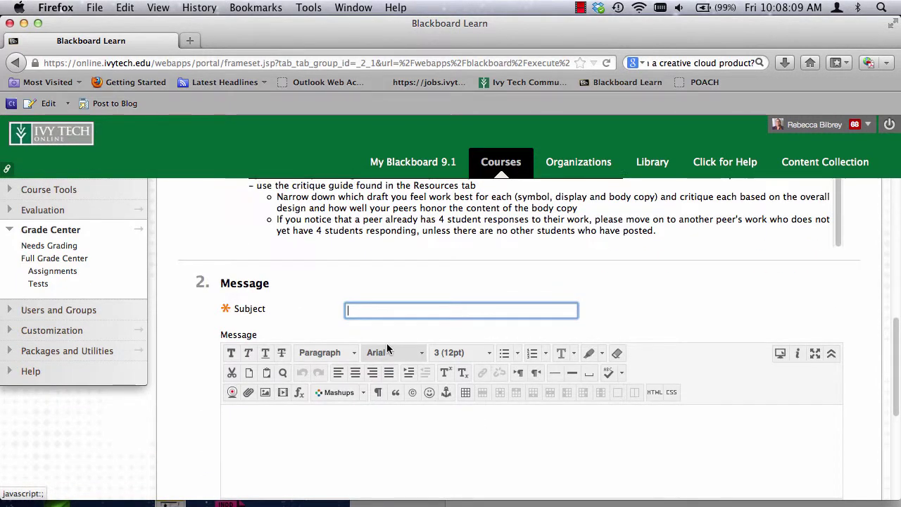
{"action": "type", "text": "Proj"}
{"action": "type", "text": "essor Bilbrey's"}
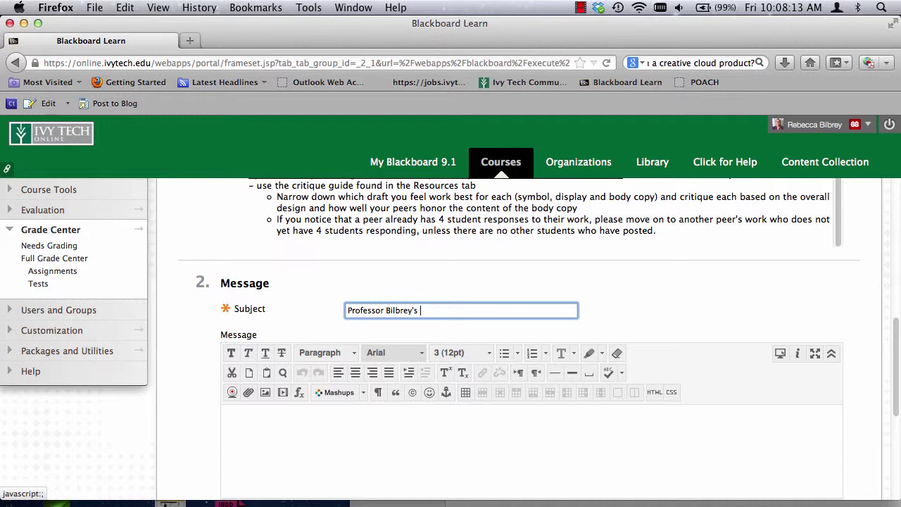
{"action": "type", "text": " Example (Incom"}
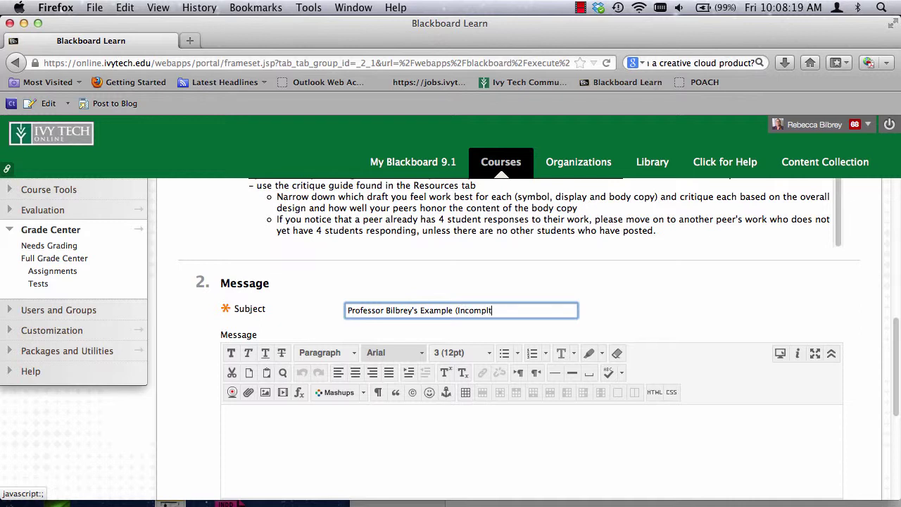
{"action": "type", "text": "plete"}
Write "Here is an example of 1 first draft attempt." as the opening line of the thread message.
{"action": "left_click", "coordinate": [296, 438]}
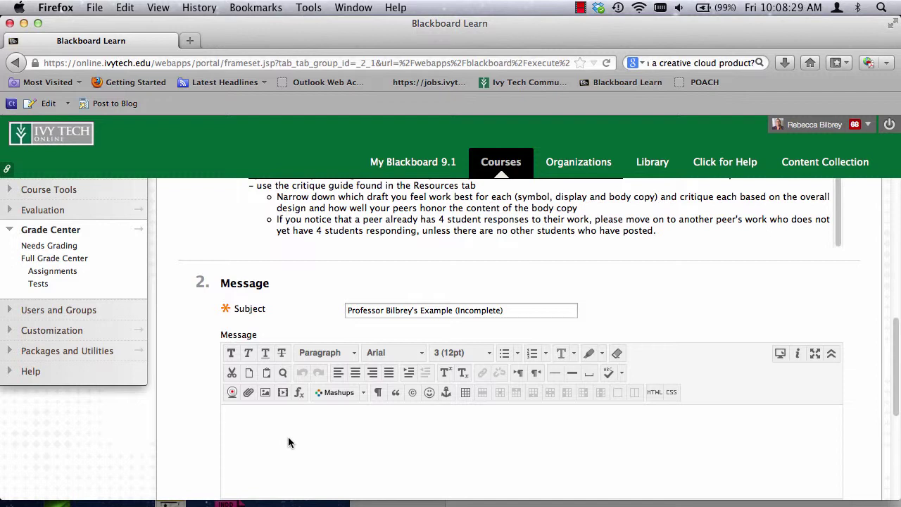
{"action": "type", "text": "Here is an example of"}
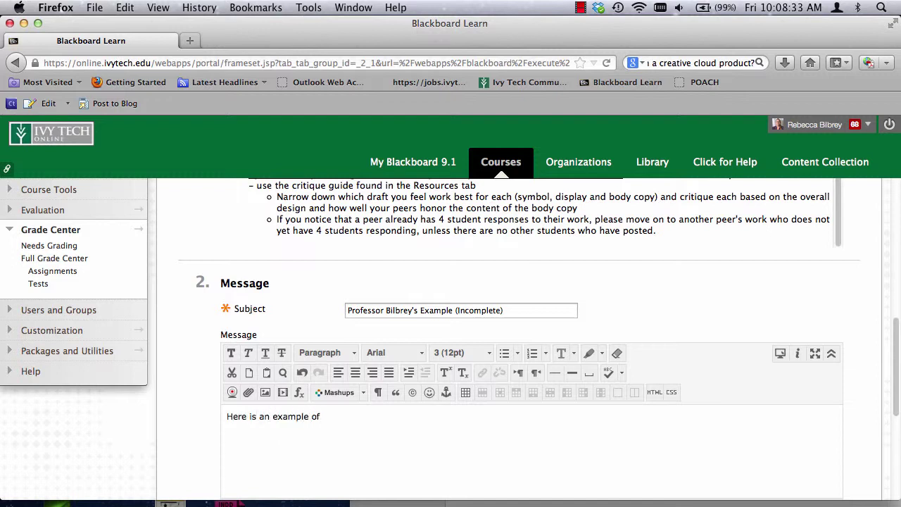
{"action": "type", "text": " 1 first draft attempt."}
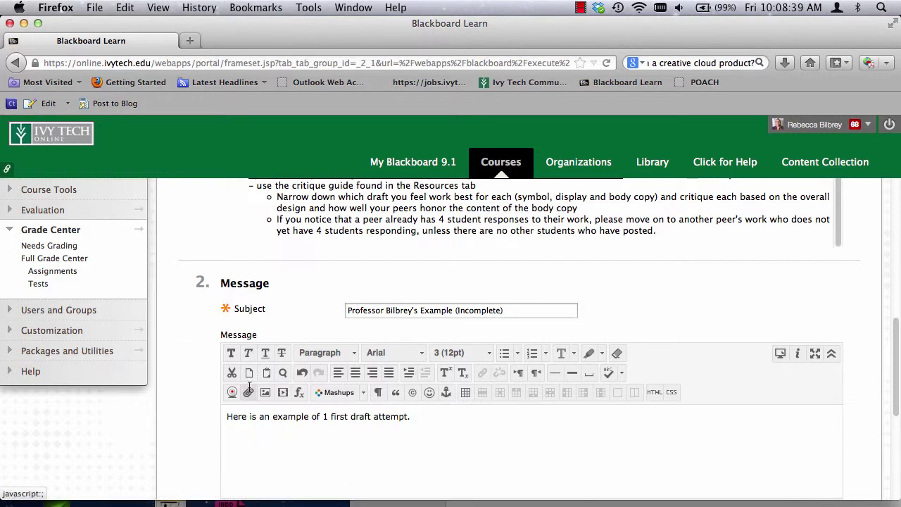
Check the forum's posting instructions and add a second message line reading "Explain work - goes here:".
{"action": "scroll", "coordinate": [120, 306], "scroll_direction": "up", "scroll_amount": 5}
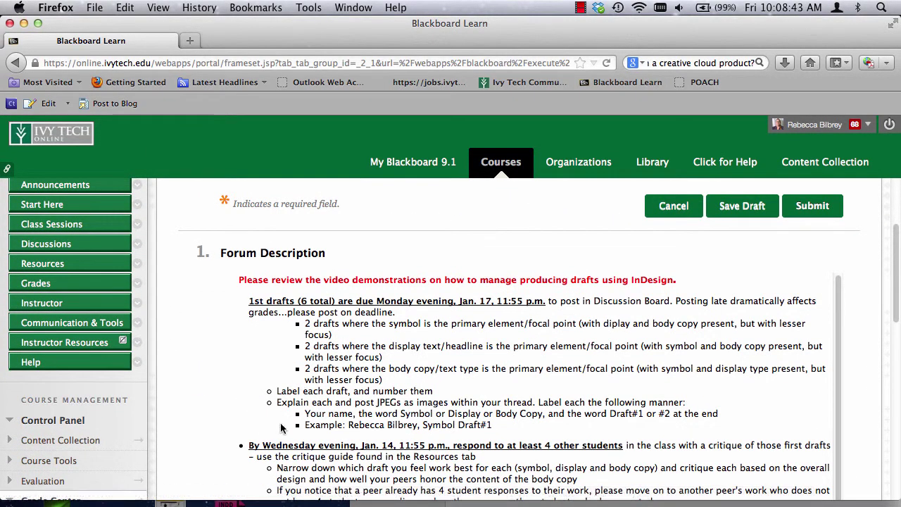
{"action": "scroll", "coordinate": [280, 422], "scroll_direction": "down", "scroll_amount": 5}
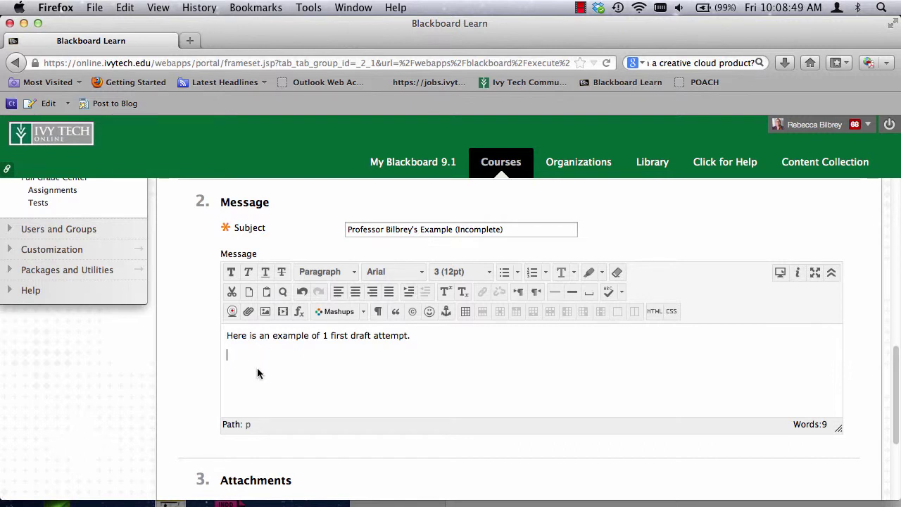
{"action": "type", "text": "xpla"}
{"action": "key", "text": "BackSpace"}
{"action": "type", "text": "in work - goes "}
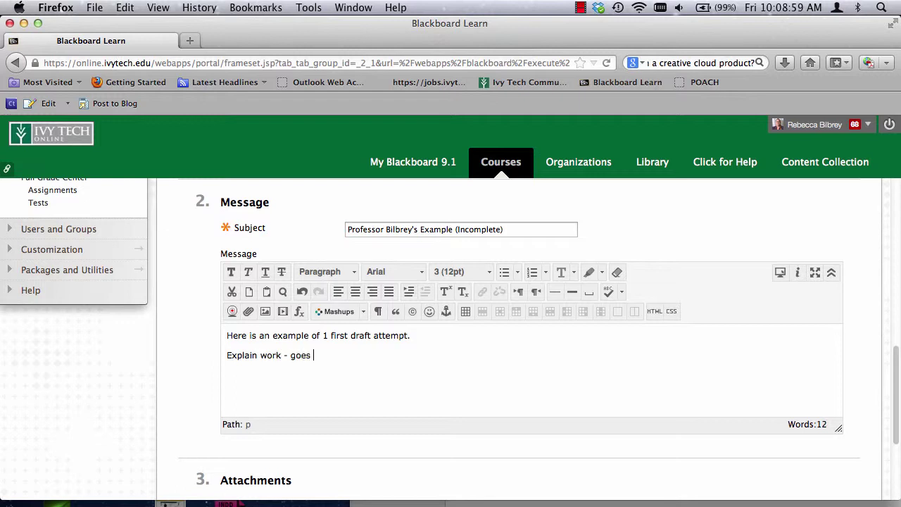
{"action": "type", "text": "here:"}
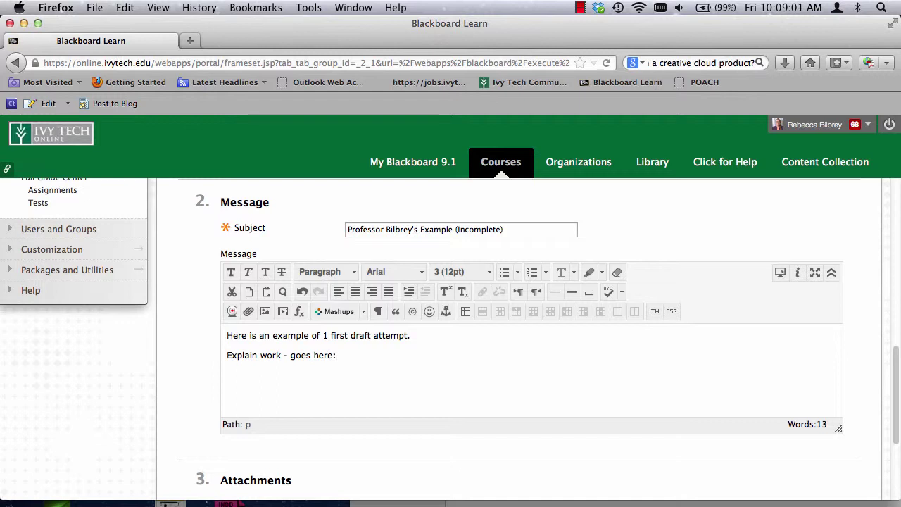
Start inserting an image into the thread message and choose Symbol draft 1.jpg from the Symbol Draft1 folder inside _Typography on Macintosh HD.
{"action": "left_click", "coordinate": [265, 311]}
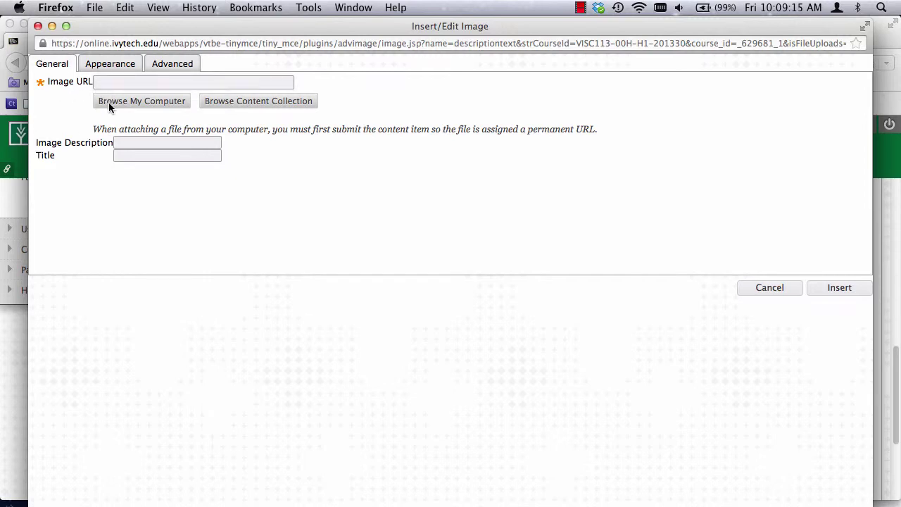
{"action": "left_click", "coordinate": [109, 102]}
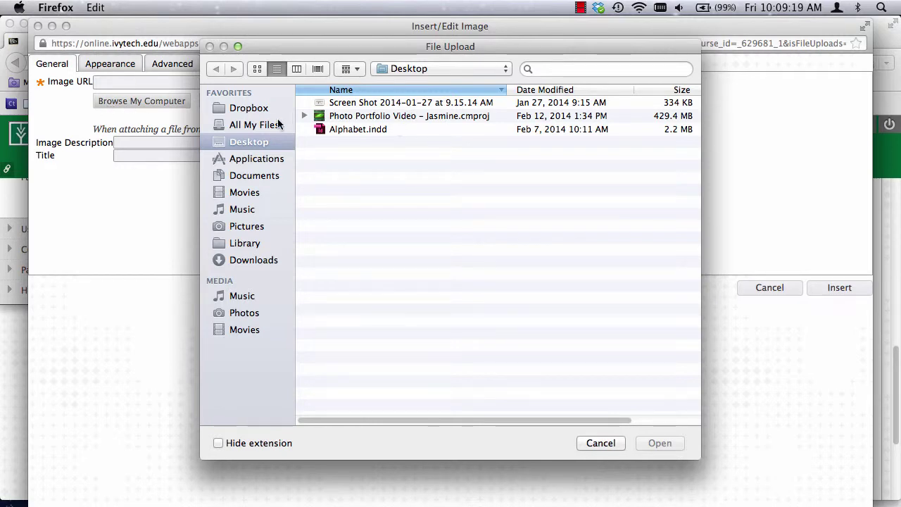
{"action": "left_click", "coordinate": [441, 68]}
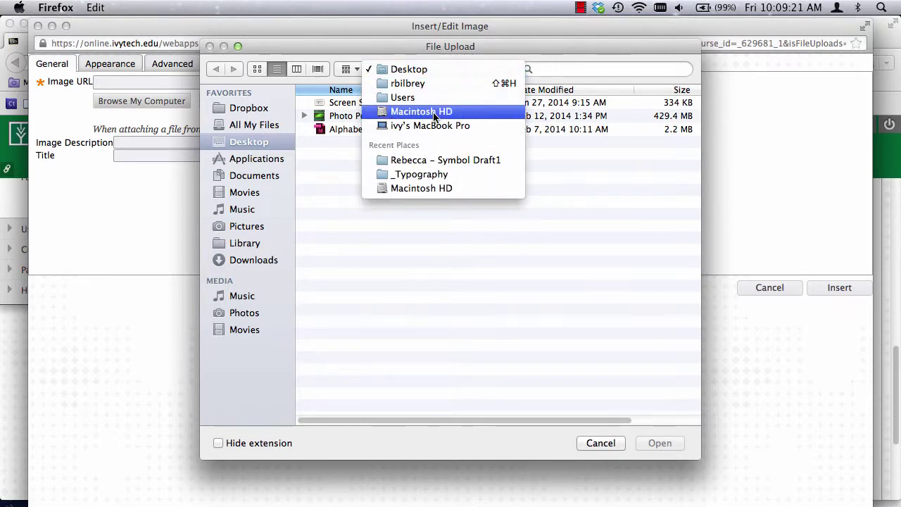
{"action": "left_click", "coordinate": [391, 110]}
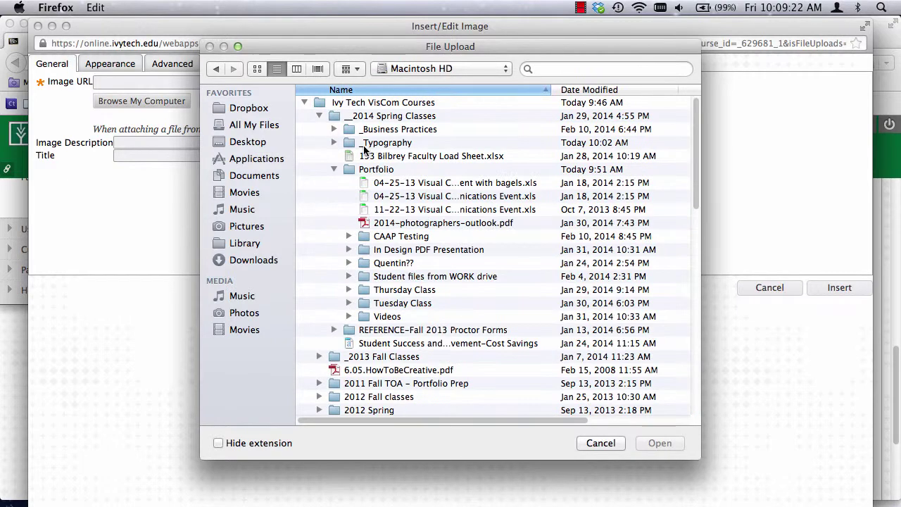
{"action": "double_click", "coordinate": [377, 144]}
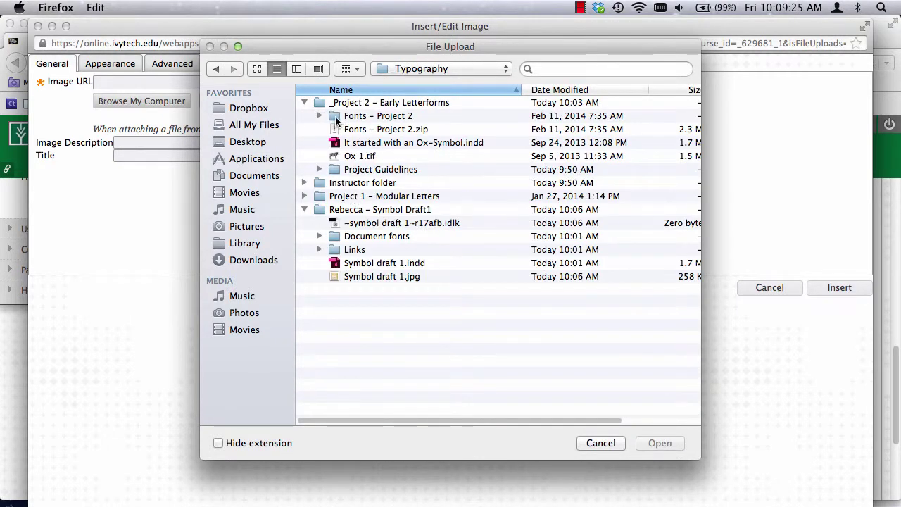
{"action": "double_click", "coordinate": [326, 105]}
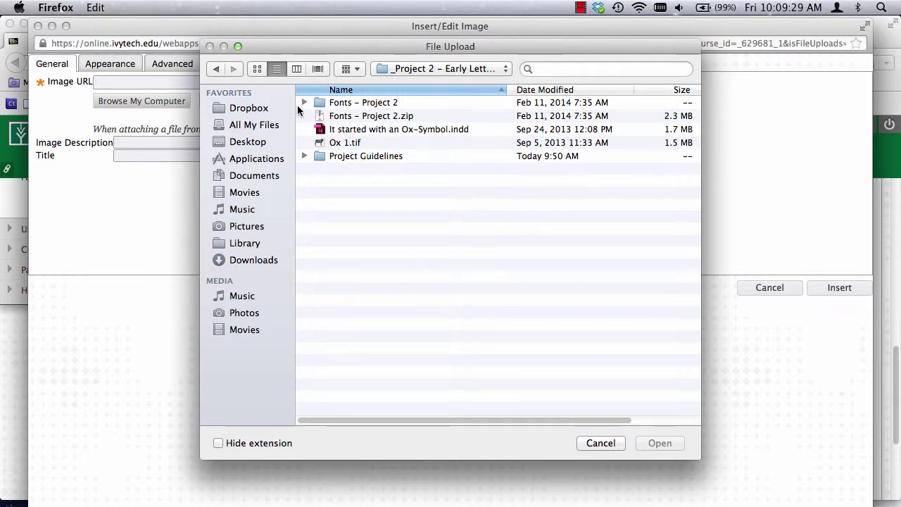
{"action": "left_click", "coordinate": [216, 71]}
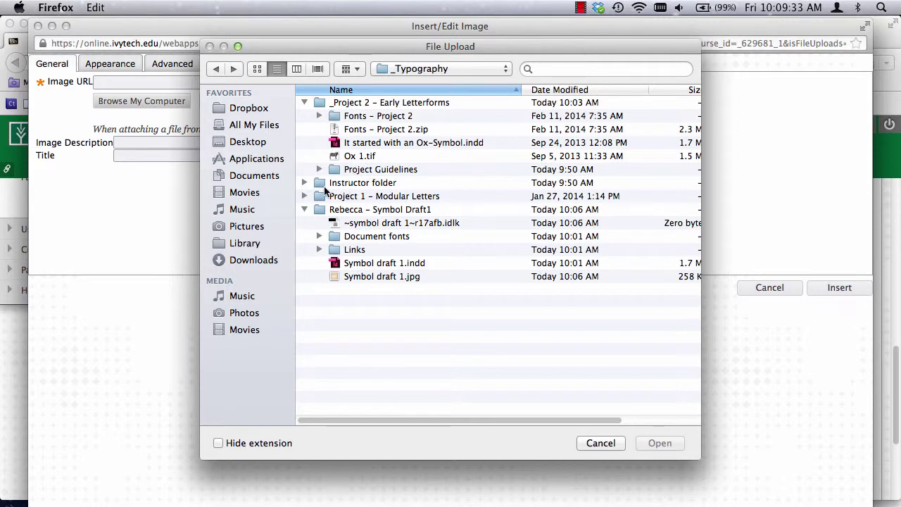
{"action": "left_click", "coordinate": [304, 102]}
{"action": "left_click", "coordinate": [343, 143]}
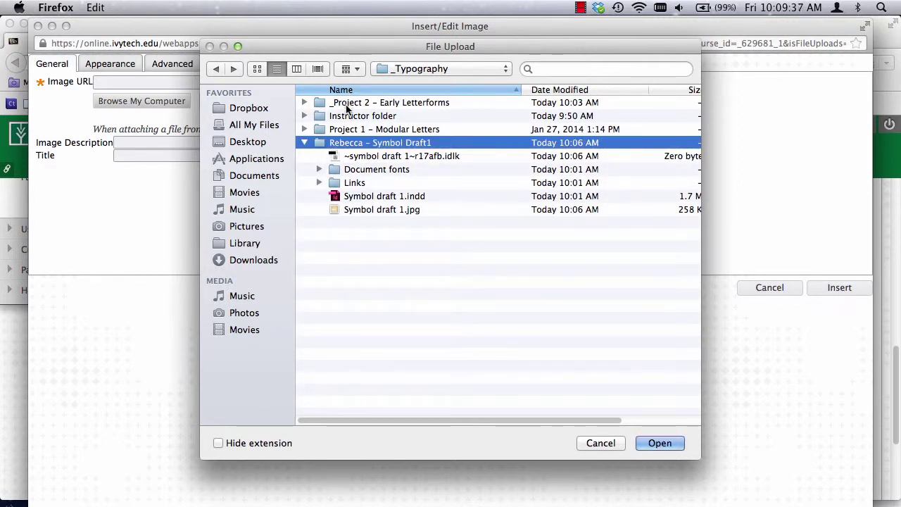
{"action": "left_click", "coordinate": [348, 210]}
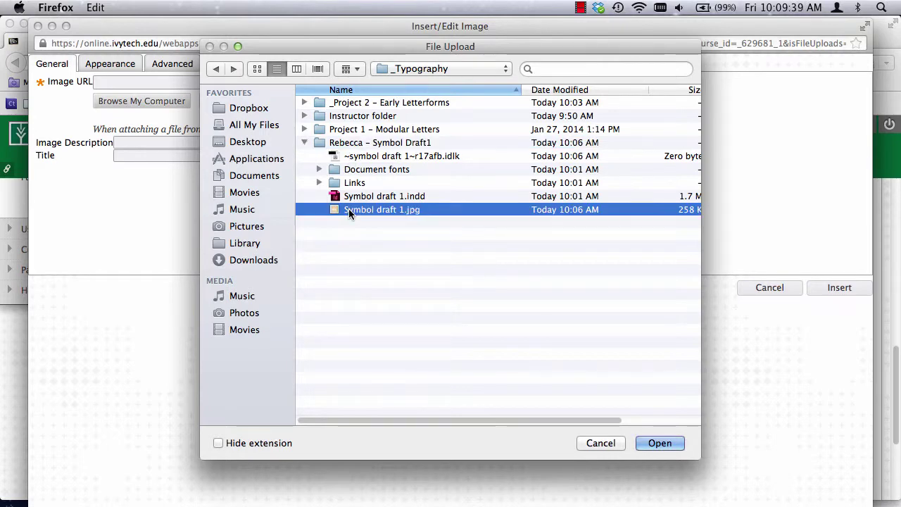
{"action": "left_click", "coordinate": [660, 442]}
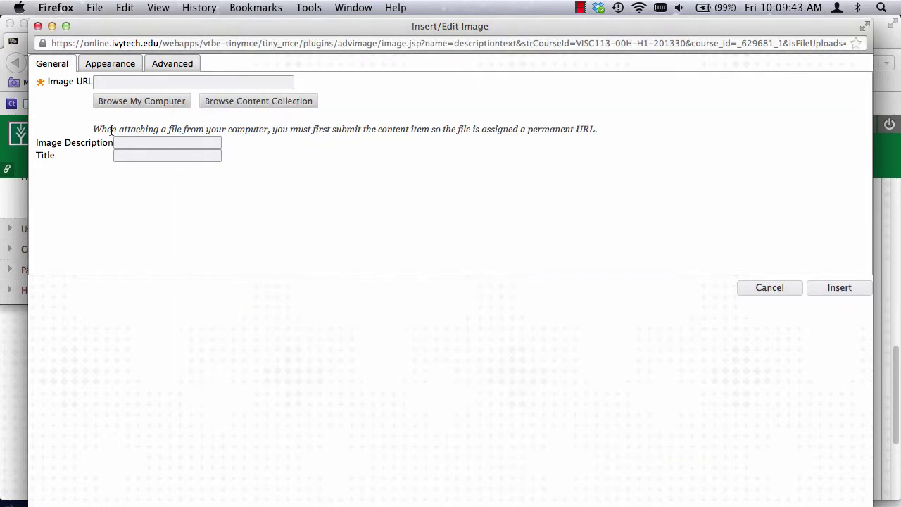
Set the image's dimensions to 750 x 750 px with proportions constrained and insert it without an image description.
{"action": "left_click", "coordinate": [104, 64]}
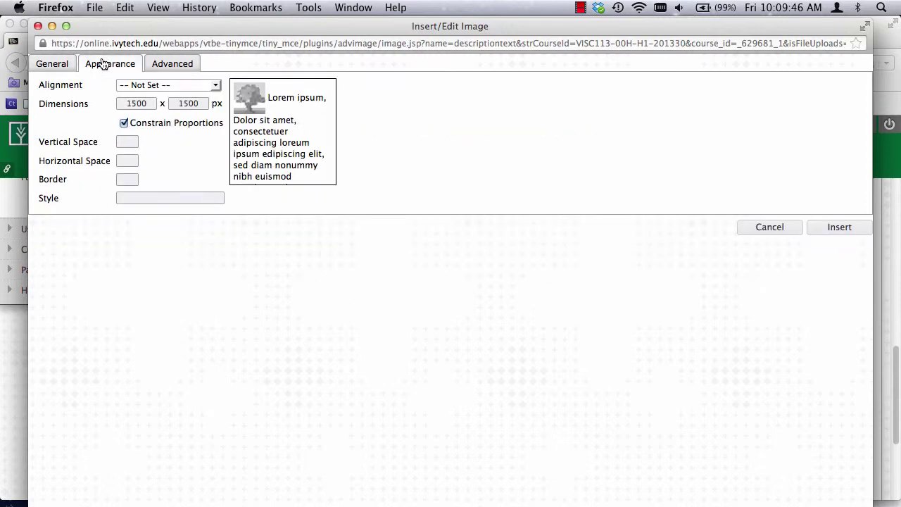
{"action": "double_click", "coordinate": [131, 103]}
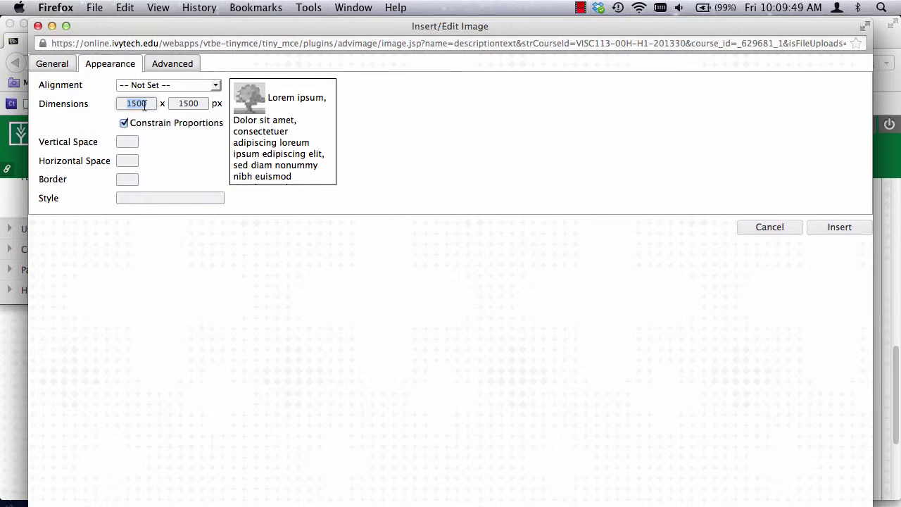
{"action": "type", "text": "750"}
{"action": "key", "text": "Tab"}
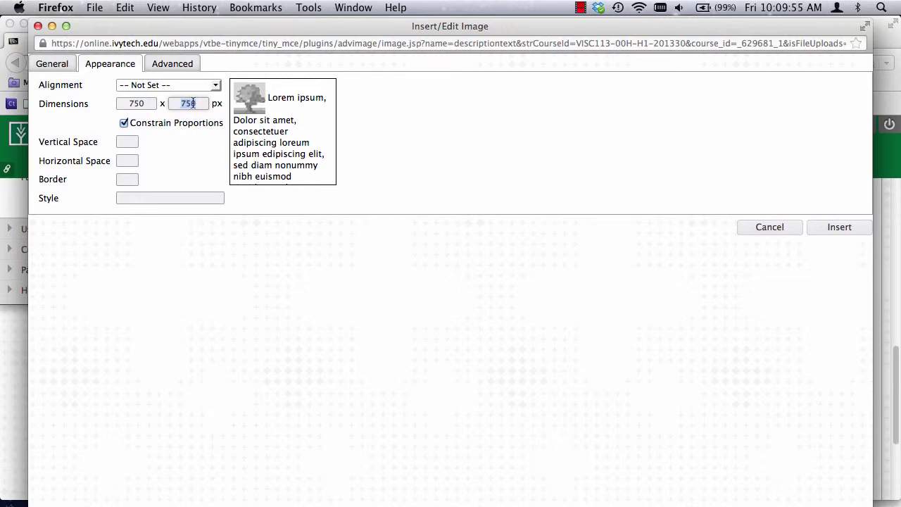
{"action": "left_click", "coordinate": [838, 227]}
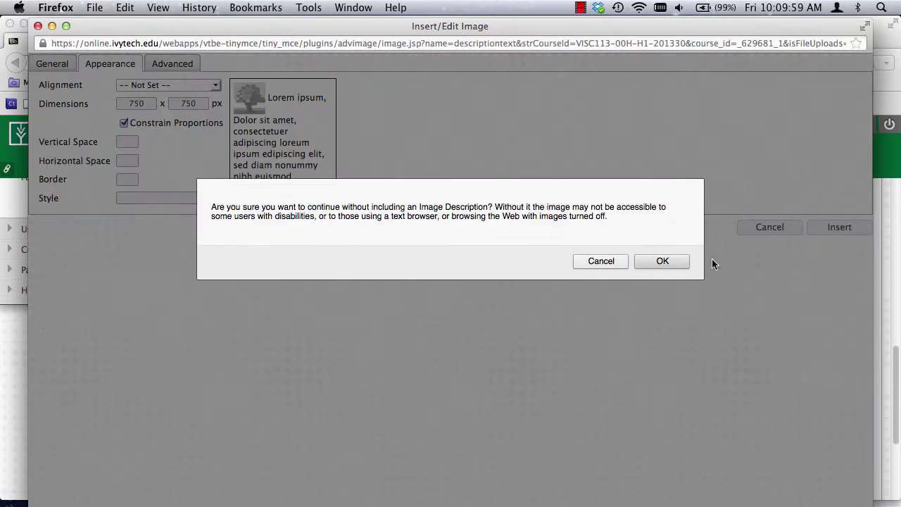
{"action": "left_click", "coordinate": [668, 263]}
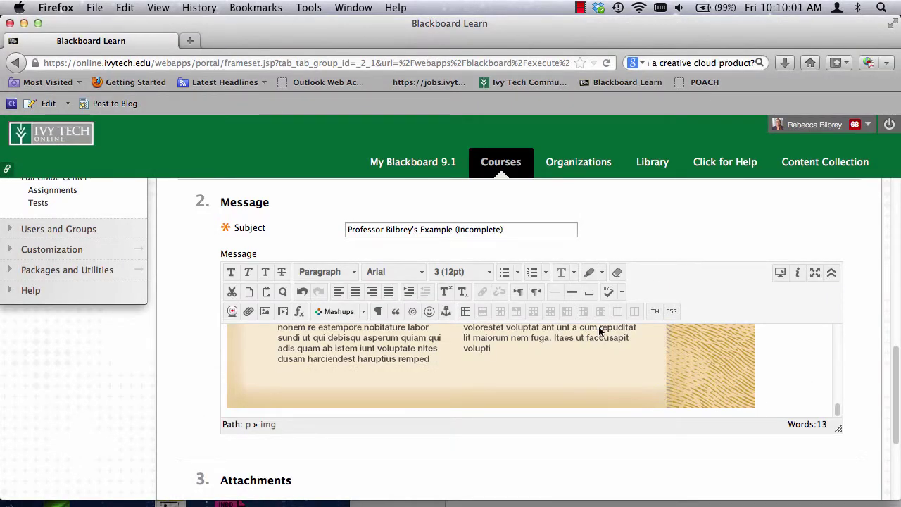
Add the caption "SYMBOL - DRAFT #1" directly above the inserted image, separated from the explanation line by a blank line.
{"action": "scroll", "coordinate": [587, 386], "scroll_direction": "up", "scroll_amount": 10}
{"action": "scroll", "coordinate": [588, 387], "scroll_direction": "up", "scroll_amount": 2}
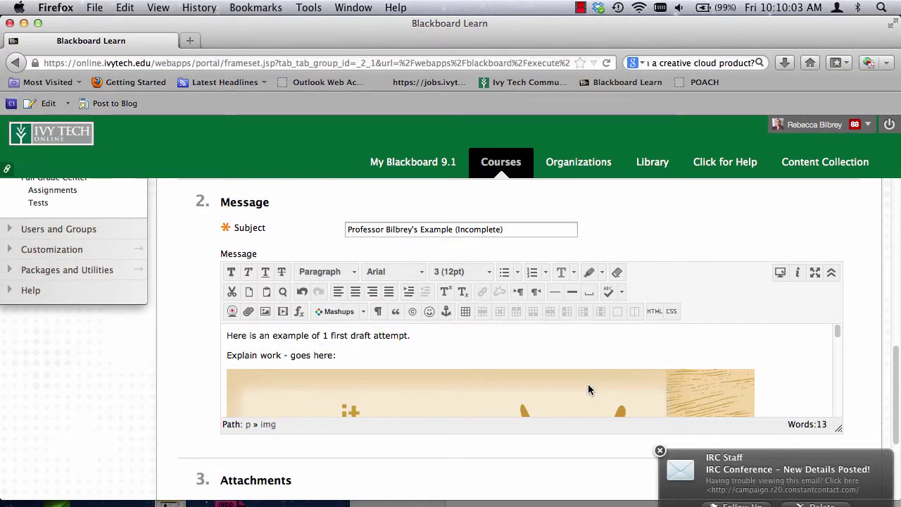
{"action": "scroll", "coordinate": [588, 387], "scroll_direction": "down", "scroll_amount": 5}
{"action": "scroll", "coordinate": [588, 383], "scroll_direction": "up", "scroll_amount": 8}
{"action": "left_click", "coordinate": [359, 350]}
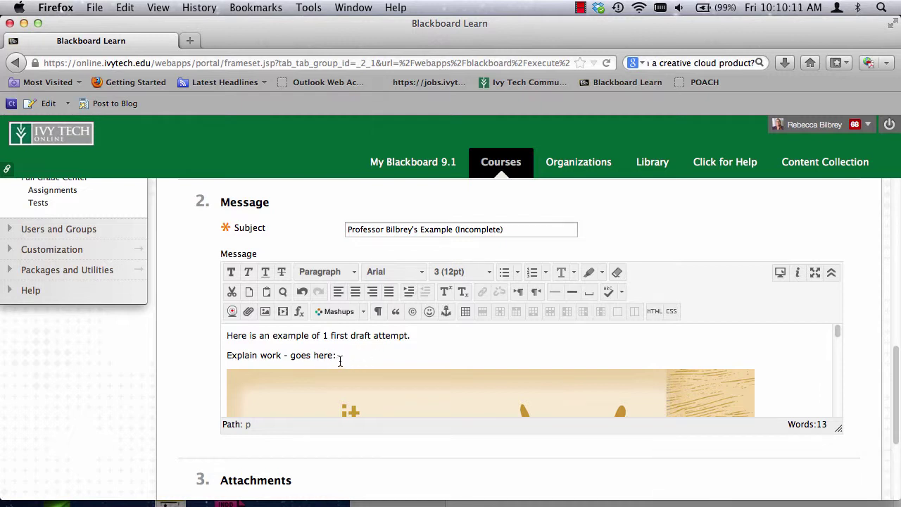
{"action": "key", "text": "Return"}
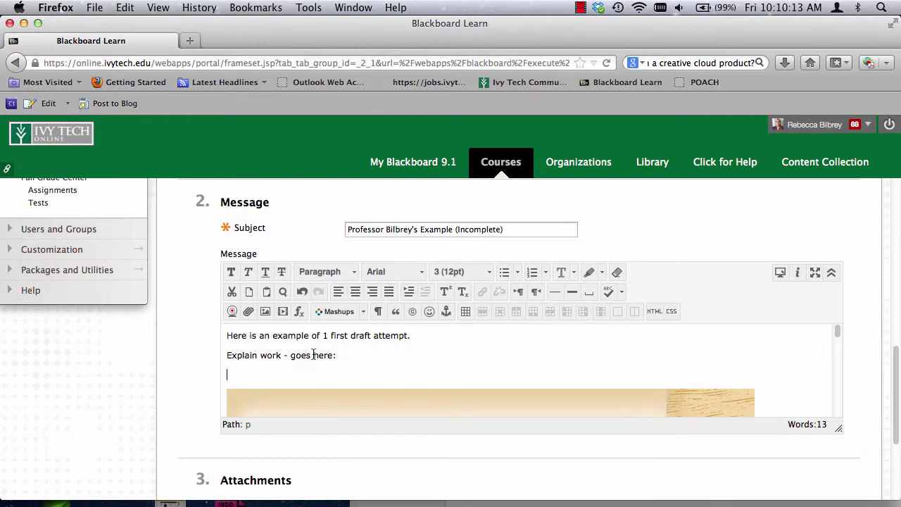
{"action": "type", "text": "SYMBOL - DRA"}
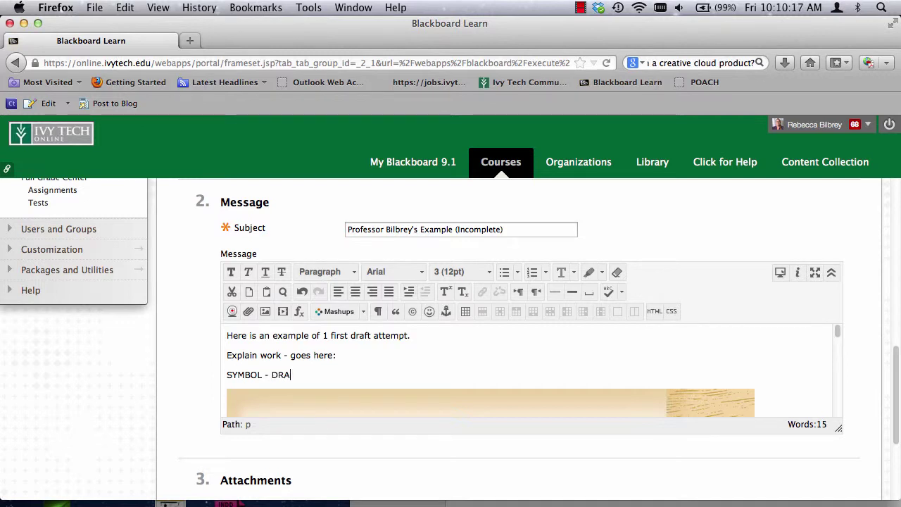
{"action": "type", "text": "FT #1"}
{"action": "left_click", "coordinate": [227, 374]}
{"action": "key", "text": "Return"}
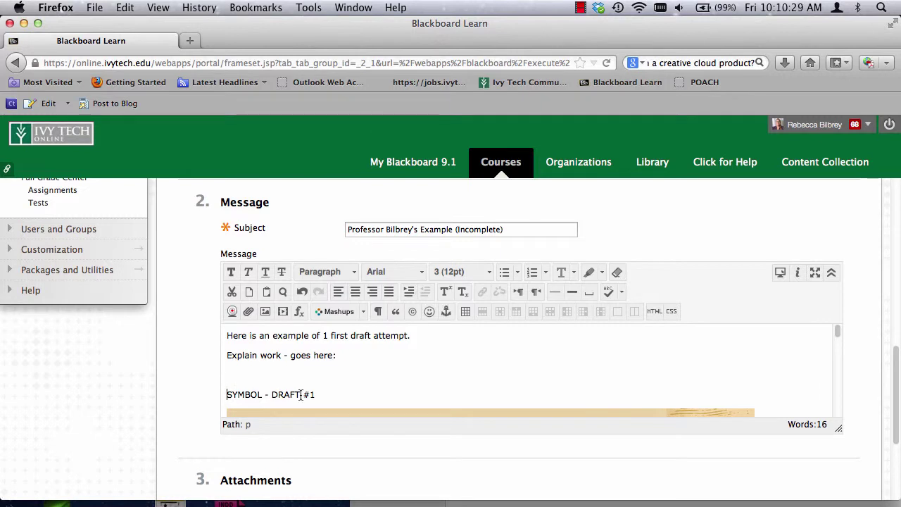
Review the message with its caption and image, and save the thread as a draft without attachments.
{"action": "scroll", "coordinate": [299, 394], "scroll_direction": "down", "scroll_amount": 6}
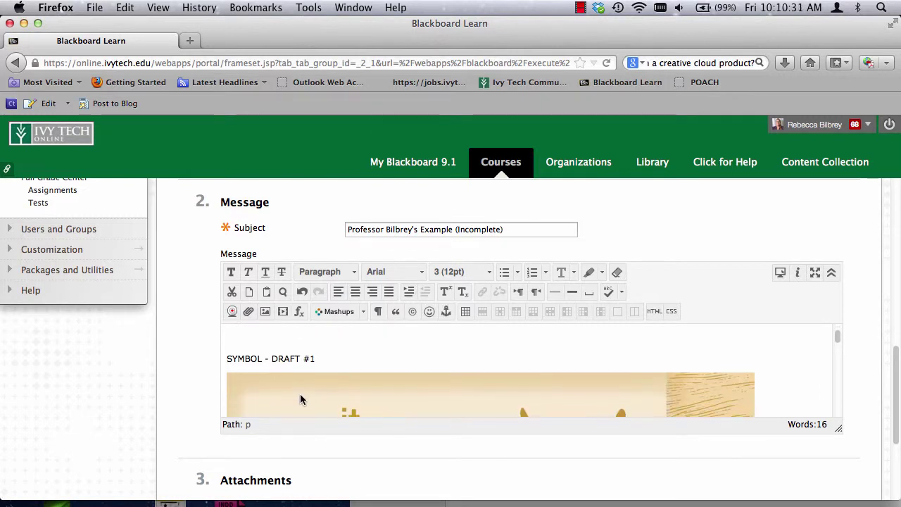
{"action": "scroll", "coordinate": [300, 399], "scroll_direction": "down", "scroll_amount": 5}
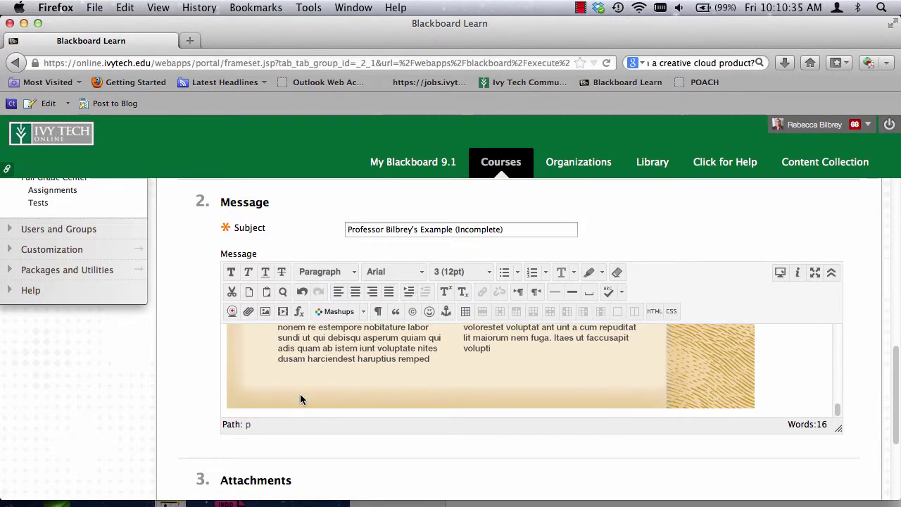
{"action": "scroll", "coordinate": [299, 399], "scroll_direction": "up", "scroll_amount": 10}
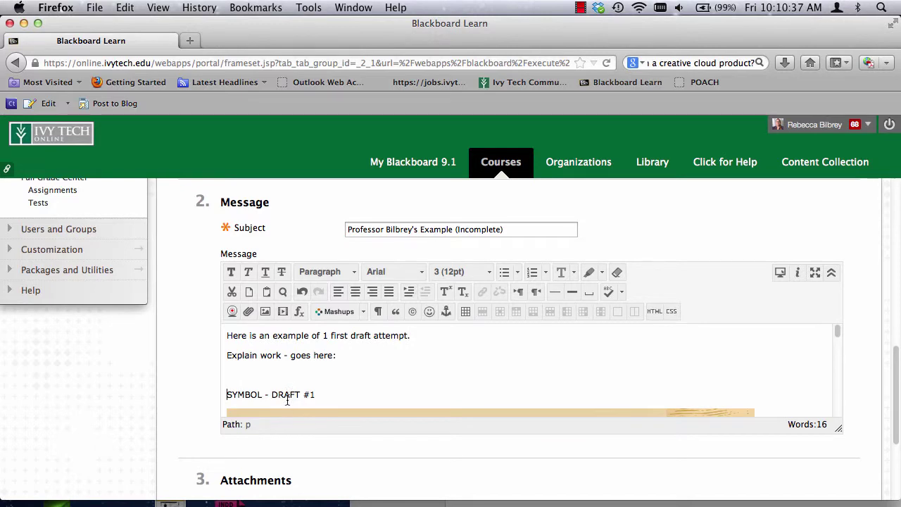
{"action": "scroll", "coordinate": [296, 394], "scroll_direction": "down", "scroll_amount": 3}
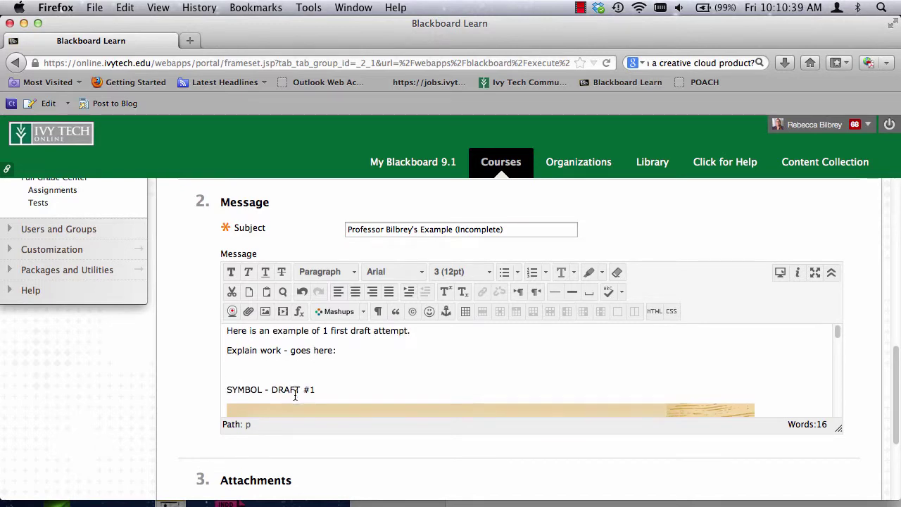
{"action": "scroll", "coordinate": [294, 395], "scroll_direction": "down", "scroll_amount": 8}
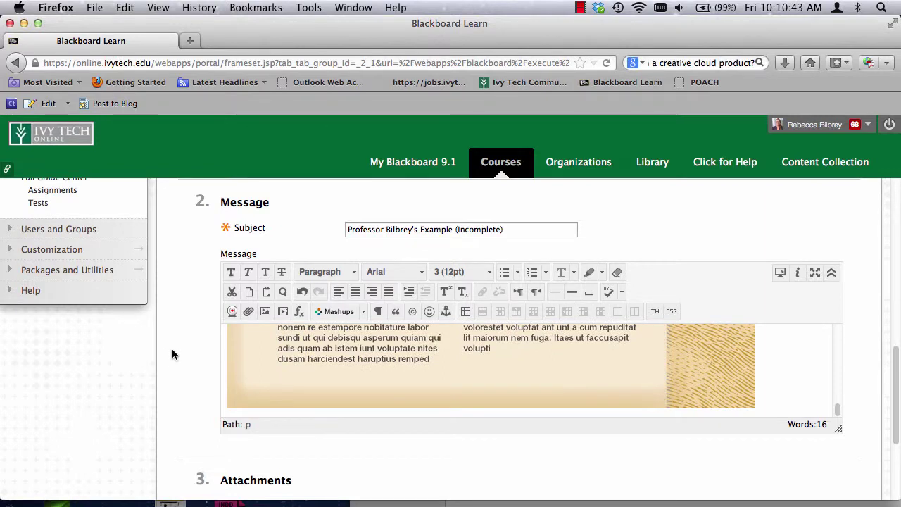
{"action": "scroll", "coordinate": [172, 348], "scroll_direction": "down", "scroll_amount": 4}
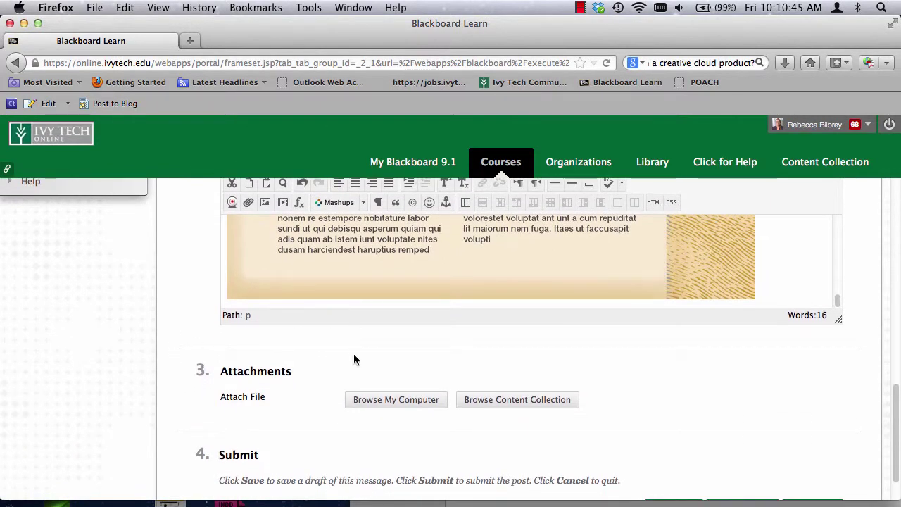
{"action": "scroll", "coordinate": [354, 358], "scroll_direction": "down", "scroll_amount": 2}
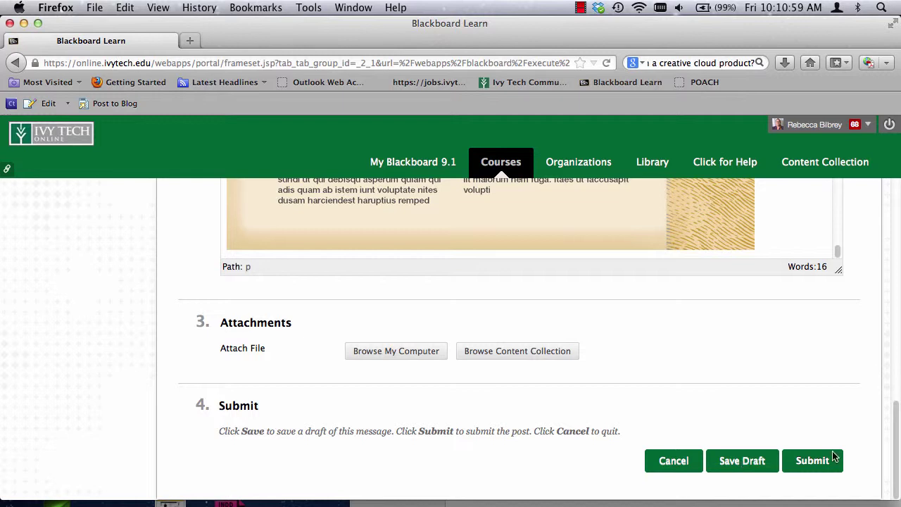
{"action": "left_click", "coordinate": [744, 466]}
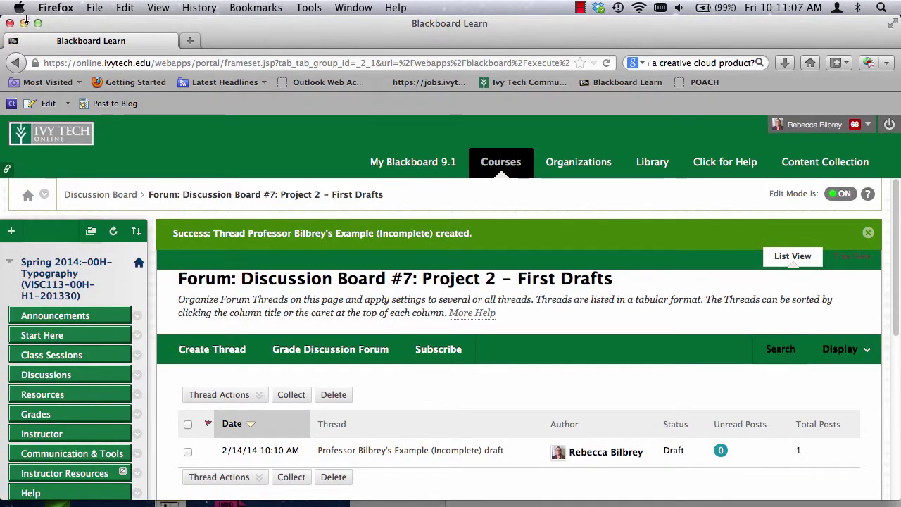
Switch to Finder and open Symbol draft 1.indd from the Symbol Draft1 package folder in InDesign.
{"action": "left_click", "coordinate": [24, 24]}
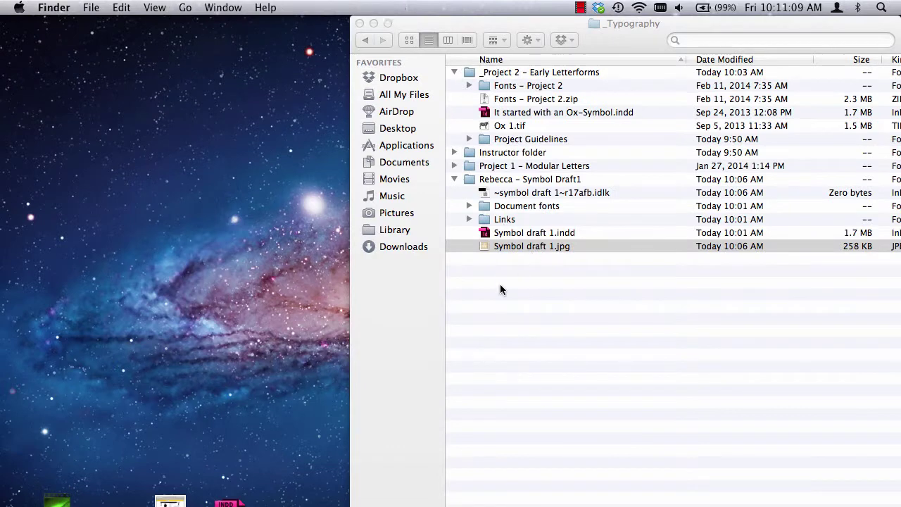
{"action": "left_click", "coordinate": [455, 179]}
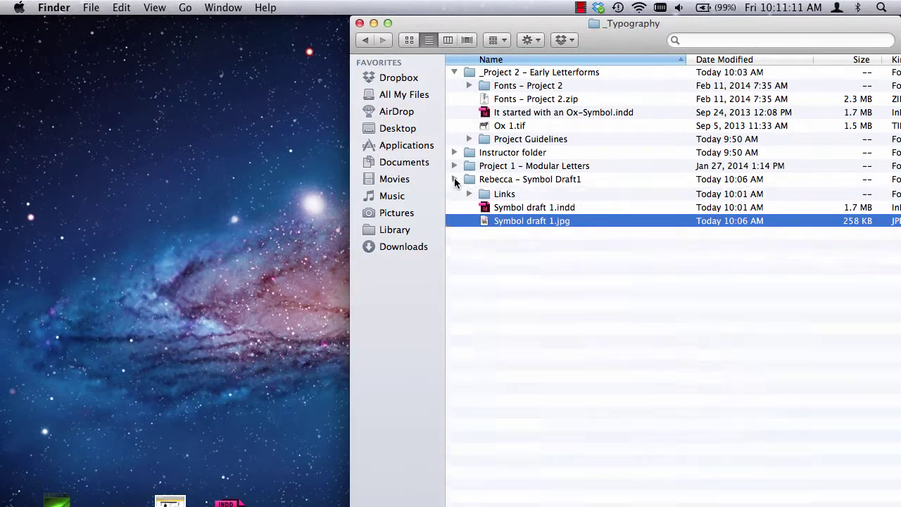
{"action": "left_click", "coordinate": [455, 179]}
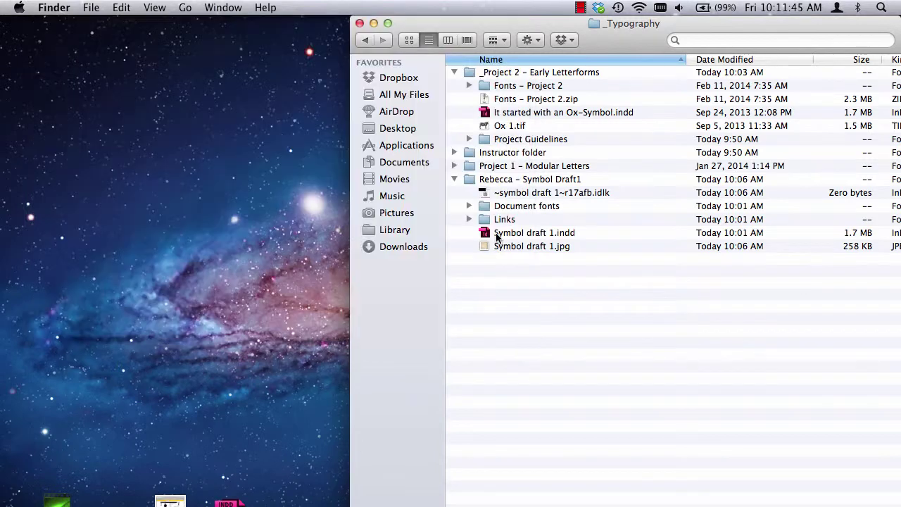
{"action": "double_click", "coordinate": [496, 233]}
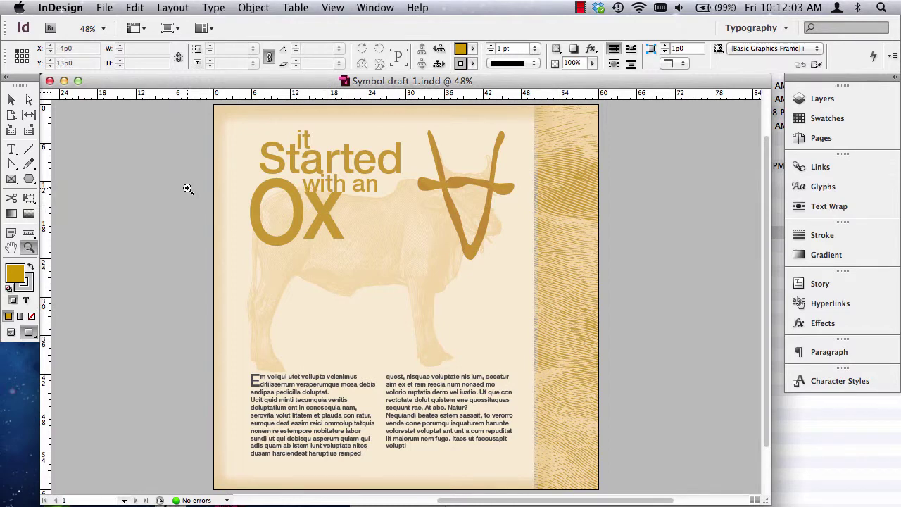
Export the document as InDesign Markup (IDML) named Symbol draft 1 into the Symbol Draft1 package folder.
{"action": "left_click", "coordinate": [105, 6]}
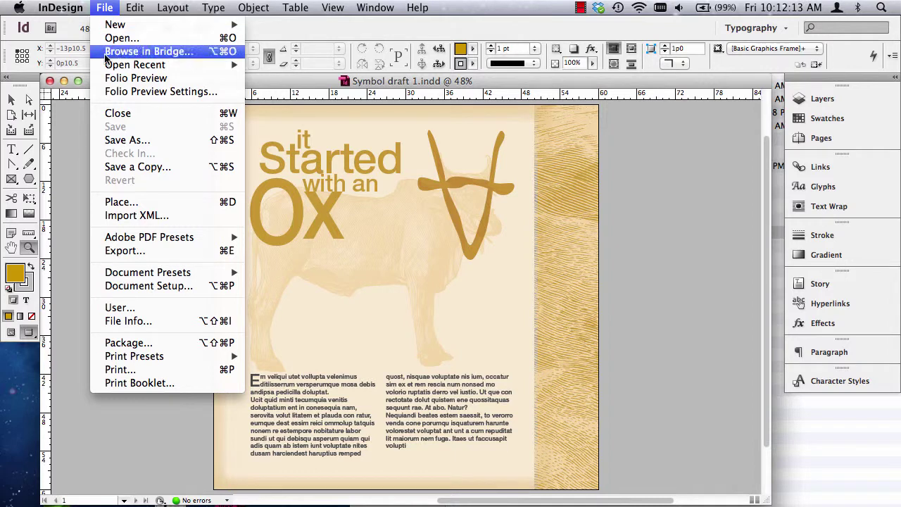
{"action": "left_click", "coordinate": [118, 252]}
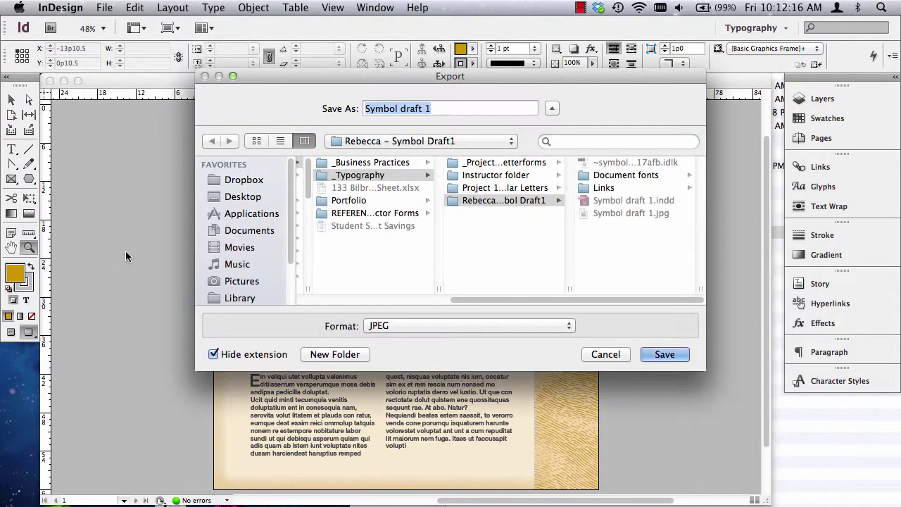
{"action": "left_click", "coordinate": [378, 326]}
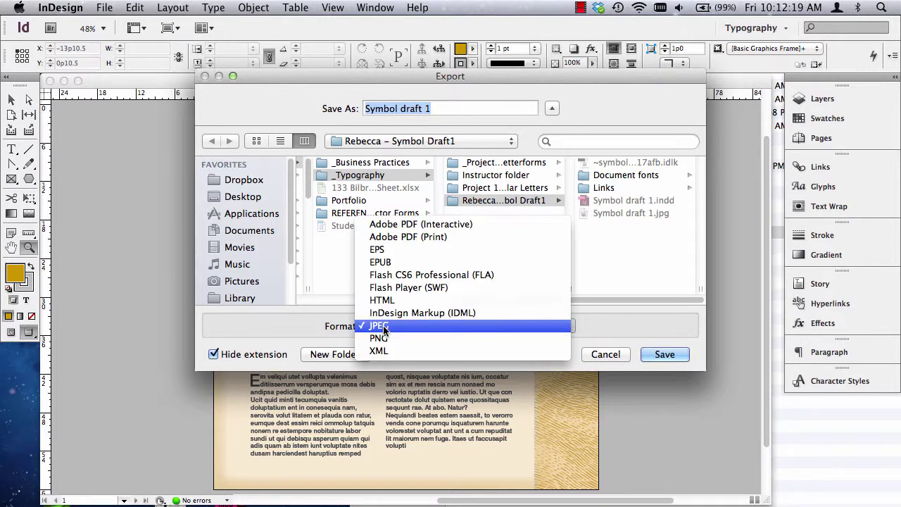
{"action": "left_click", "coordinate": [436, 314]}
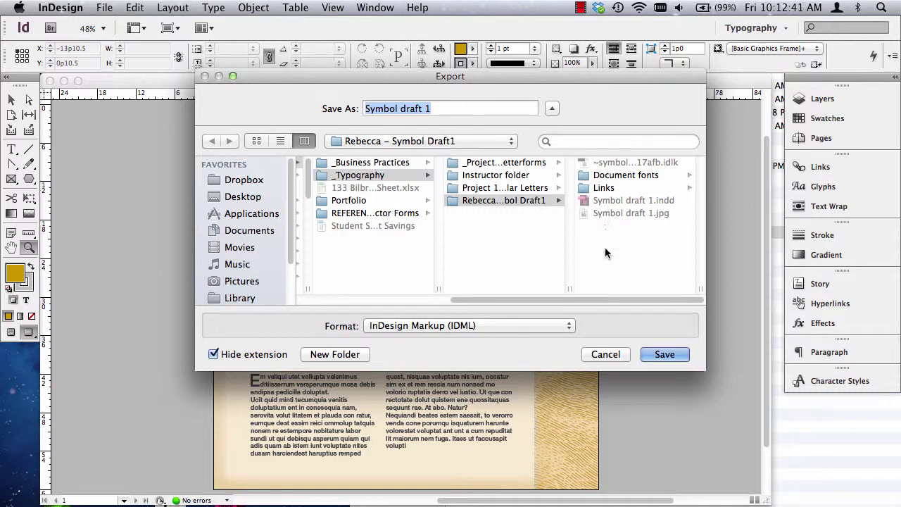
{"action": "left_click", "coordinate": [665, 354]}
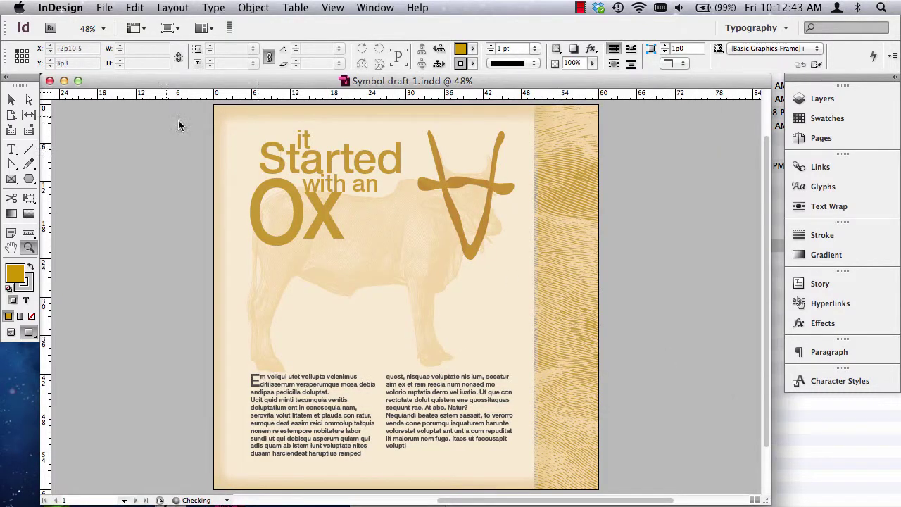
Minimise the document window and, in Finder, move the Symbol Draft1 package folder into the _Project 2 – Early Letterforms folder.
{"action": "left_click", "coordinate": [64, 81]}
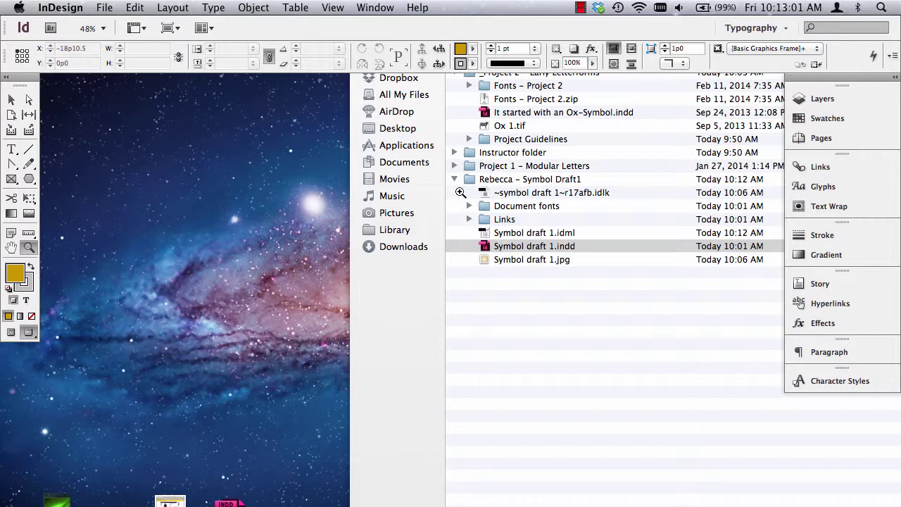
{"action": "left_click", "coordinate": [454, 181]}
{"action": "left_click", "coordinate": [454, 180]}
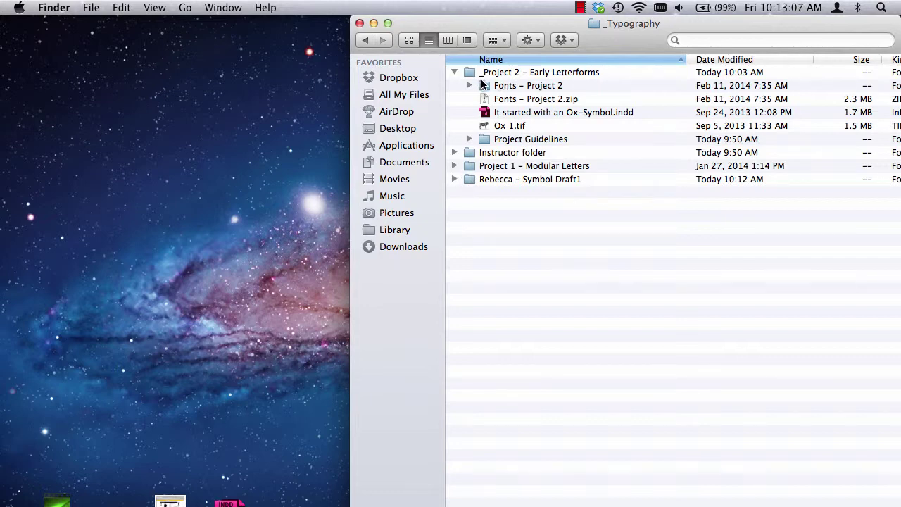
{"action": "left_click", "coordinate": [506, 73]}
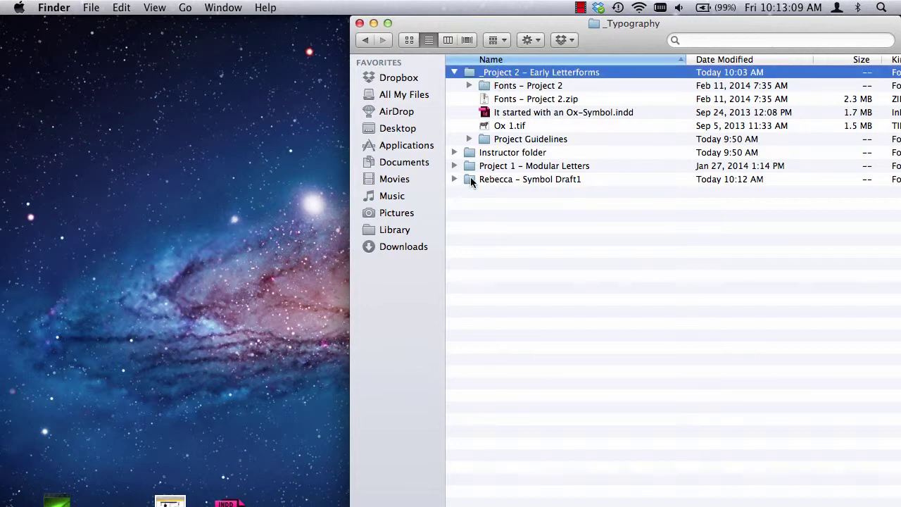
{"action": "left_click", "coordinate": [470, 180]}
{"action": "left_click_drag", "start_coordinate": [470, 180], "coordinate": [469, 71]}
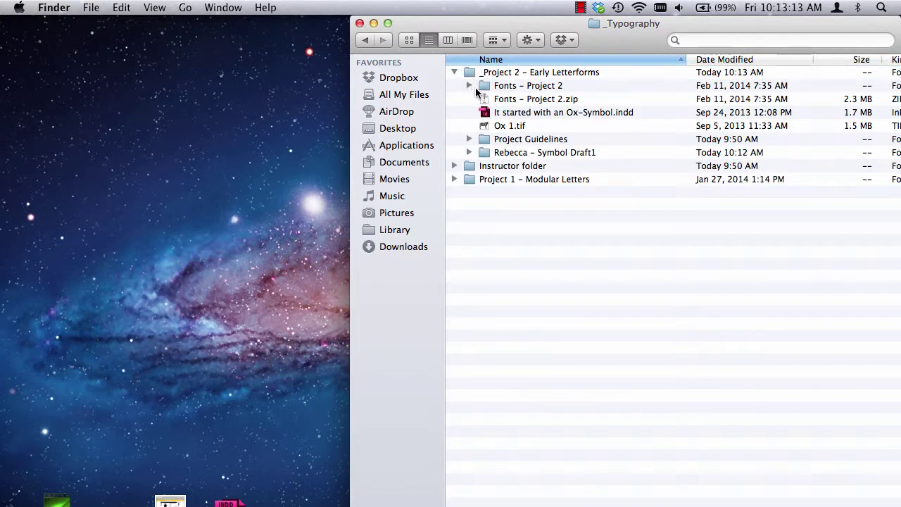
Move the Fonts – Project 2 folder, Fonts – Project 2.zip and the Project Guidelines folder into the Instructor folder.
{"action": "left_click", "coordinate": [469, 85]}
{"action": "left_click", "coordinate": [470, 85]}
{"action": "left_click_drag", "start_coordinate": [490, 87], "coordinate": [468, 168]}
{"action": "left_click_drag", "start_coordinate": [501, 87], "coordinate": [469, 152]}
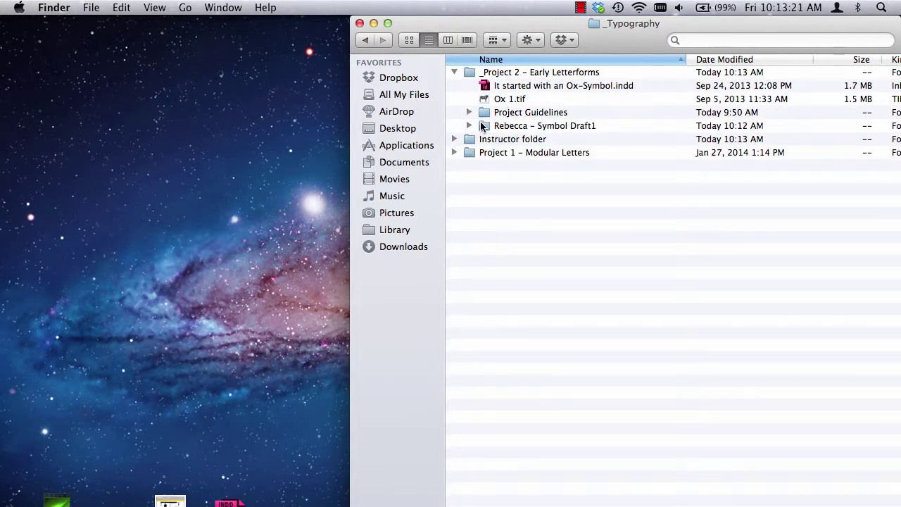
{"action": "left_click_drag", "start_coordinate": [487, 112], "coordinate": [465, 141]}
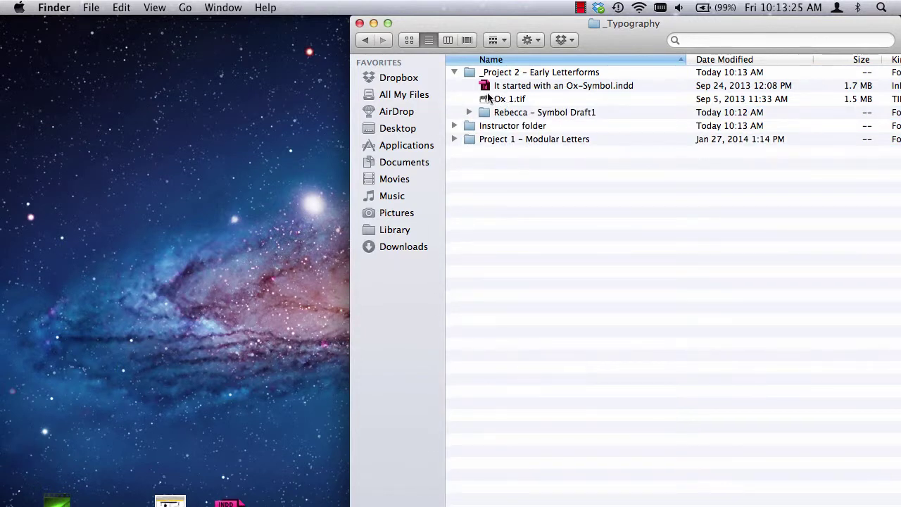
Move It started with an Ox-Symbol.indd and Ox 1.tif together into the Instructor folder.
{"action": "left_click", "coordinate": [465, 86]}
{"action": "left_click", "coordinate": [491, 99], "text": "shift"}
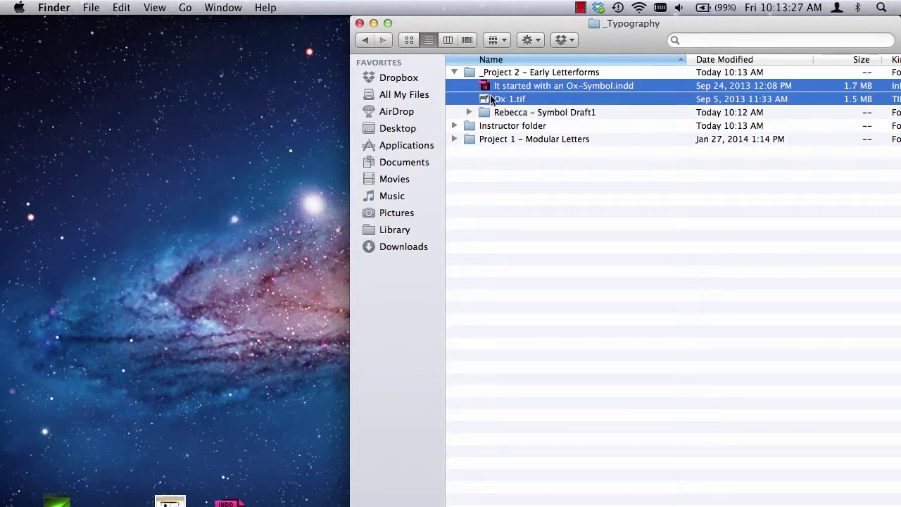
{"action": "left_click_drag", "start_coordinate": [491, 99], "coordinate": [485, 124]}
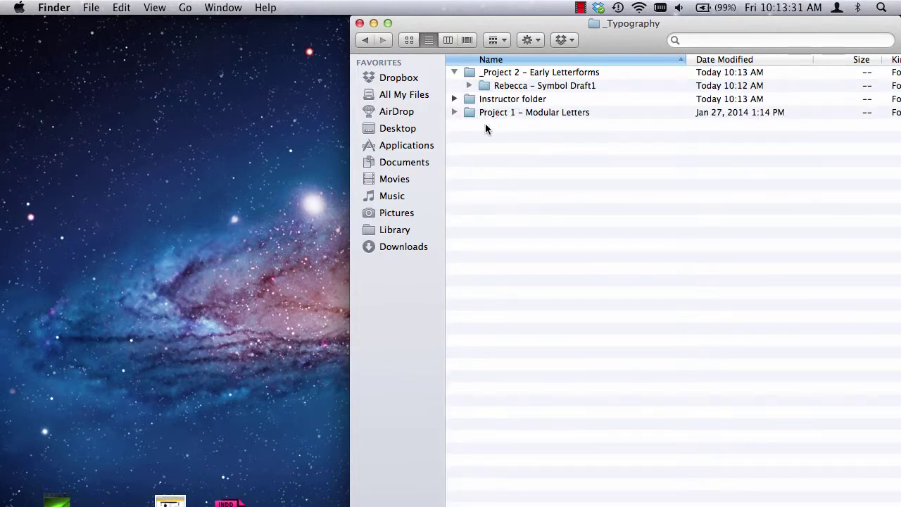
Check the contents of the _Project 2 – Early Letterforms folder and return to the _Typography folder.
{"action": "left_click", "coordinate": [526, 72]}
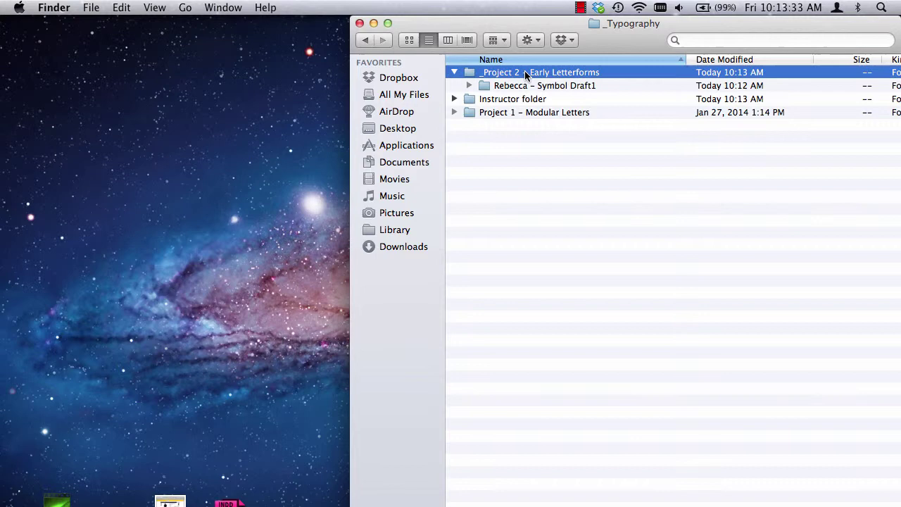
{"action": "double_click", "coordinate": [466, 73]}
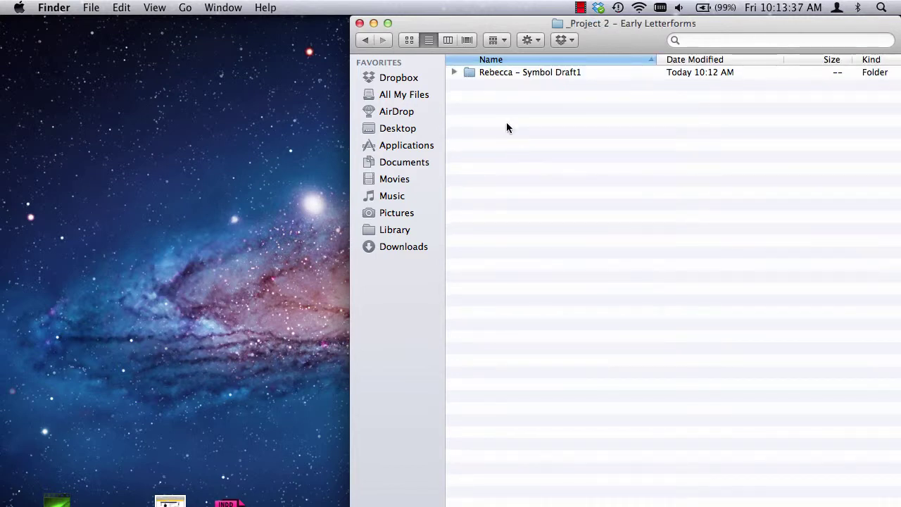
{"action": "left_click", "coordinate": [517, 71]}
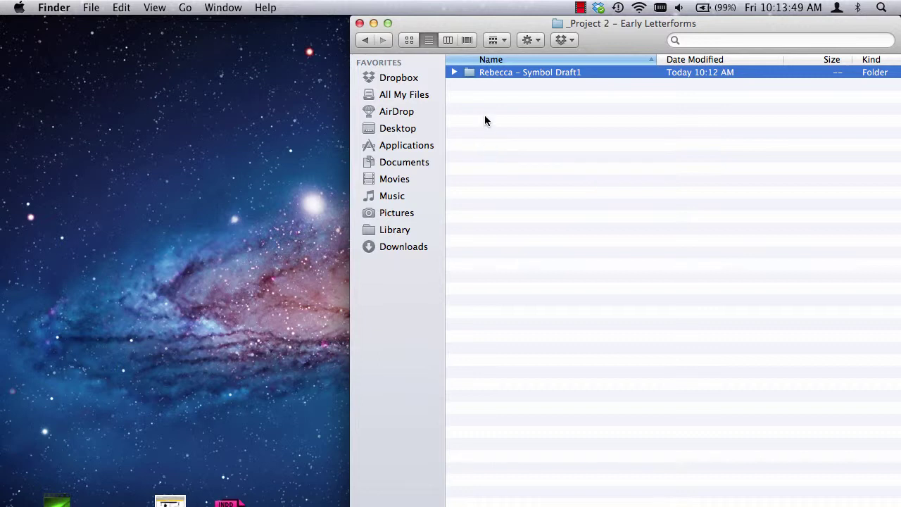
{"action": "left_click", "coordinate": [363, 40]}
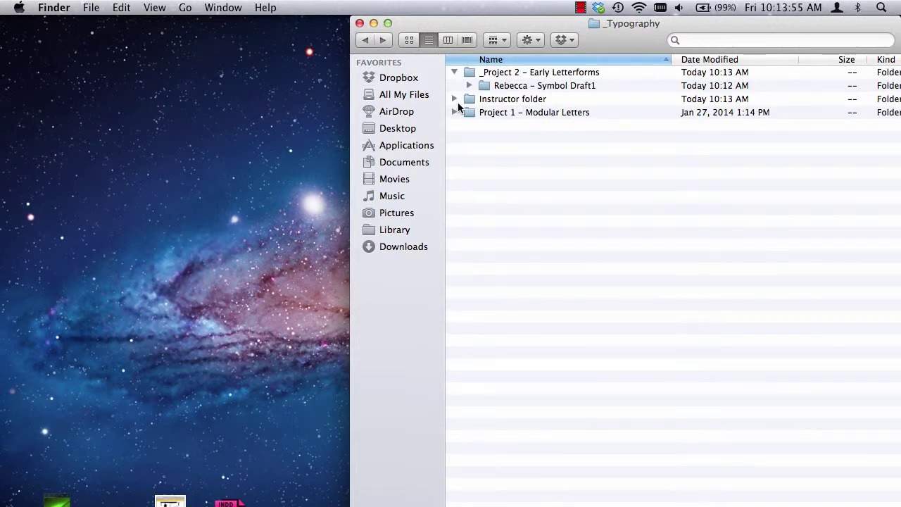
Rename the _Project 2 – Early Letterforms folder as the student's full name followed by "_Project 2".
{"action": "left_click", "coordinate": [469, 73]}
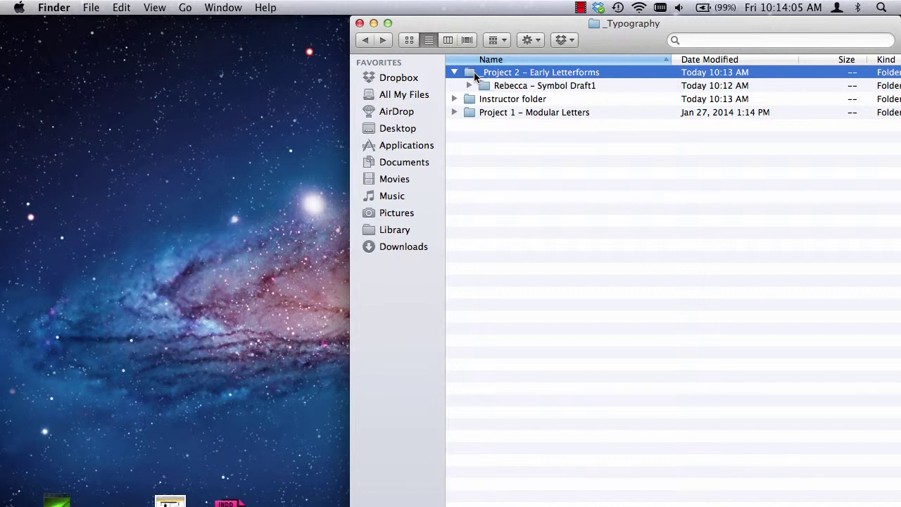
{"action": "key", "text": "Left"}
{"action": "left_click", "coordinate": [496, 75]}
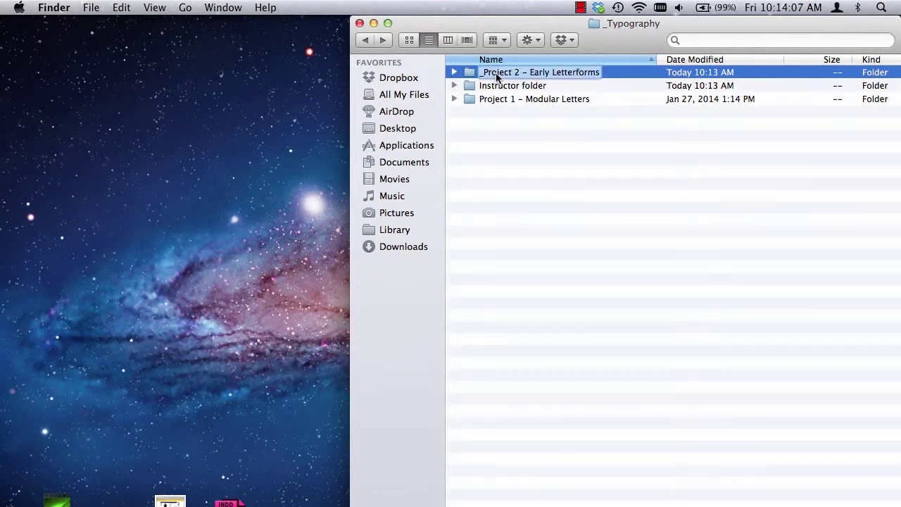
{"action": "left_click", "coordinate": [477, 73]}
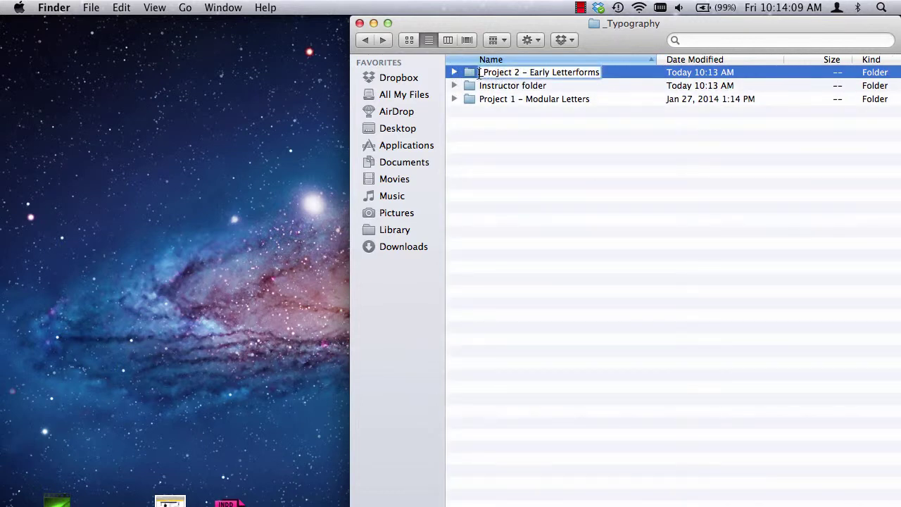
{"action": "type", "text": "Rebecca "}
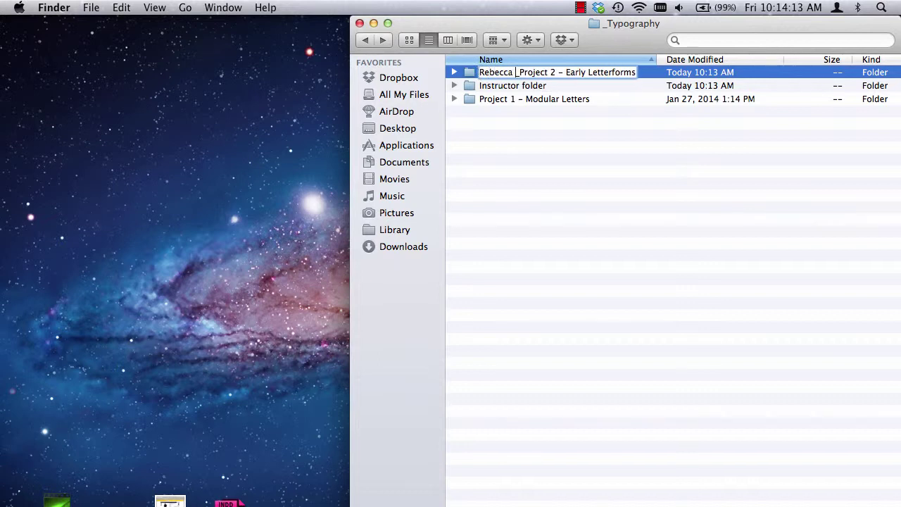
{"action": "type", "text": "Bilbrey"}
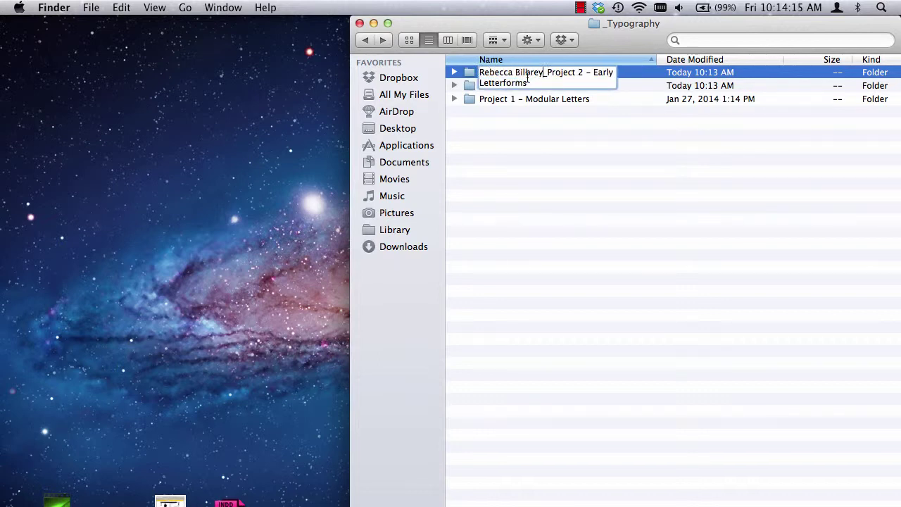
{"action": "left_click_drag", "start_coordinate": [530, 82], "coordinate": [586, 73]}
{"action": "key", "text": "BackSpace"}
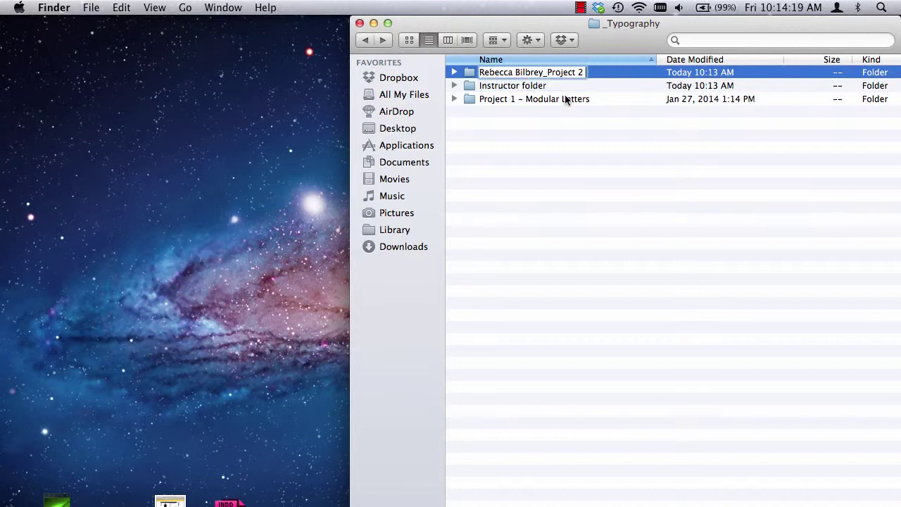
{"action": "left_click", "coordinate": [501, 338]}
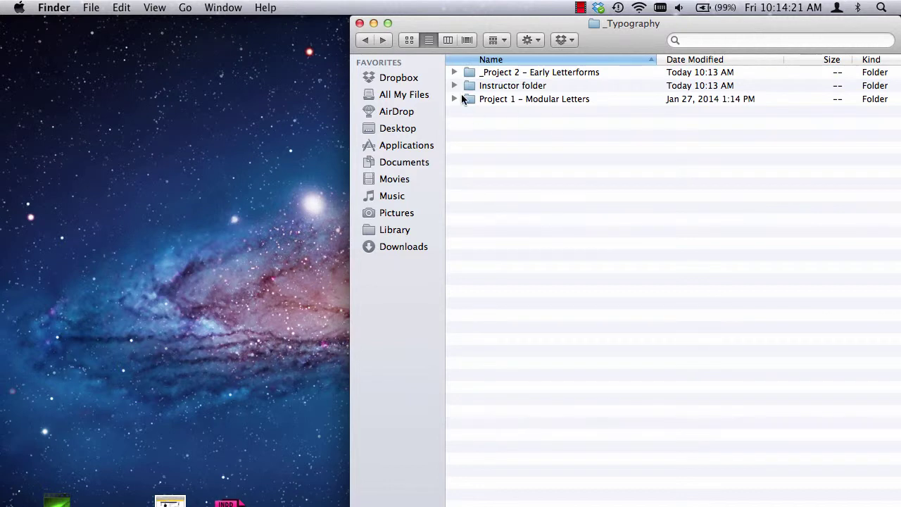
Check the renamed Project 2 folder's contents and compress the folder into a zip archive.
{"action": "left_click", "coordinate": [481, 100]}
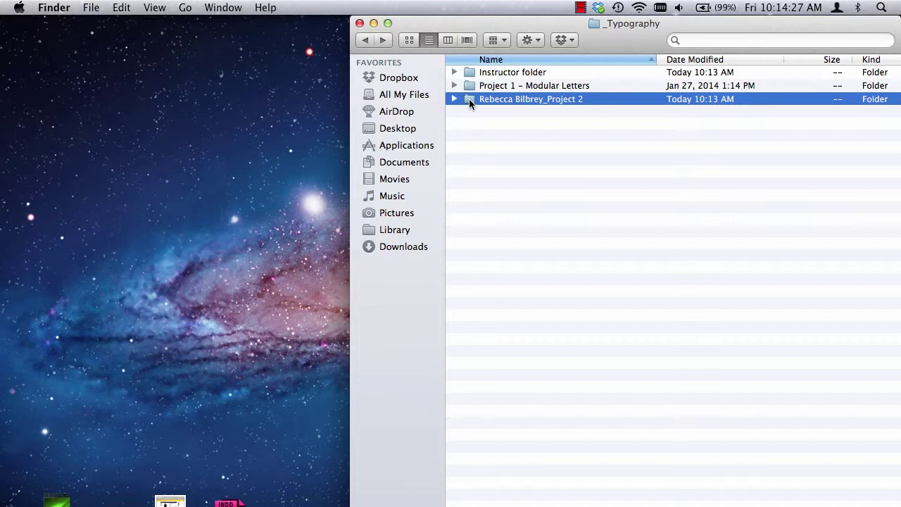
{"action": "left_click", "coordinate": [455, 99]}
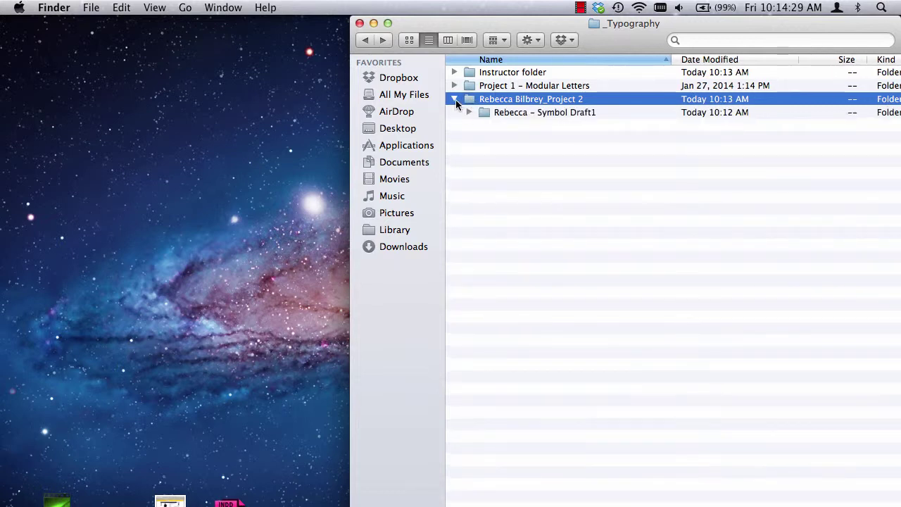
{"action": "left_click", "coordinate": [455, 98]}
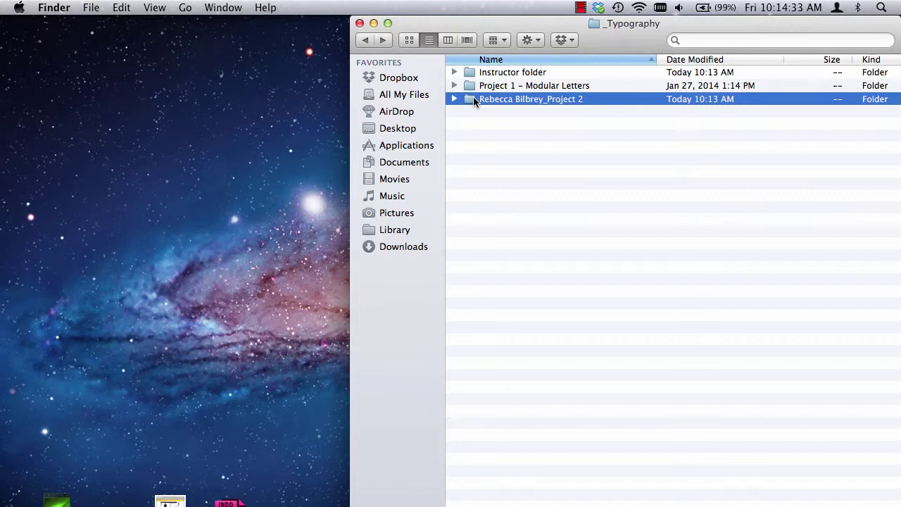
{"action": "right_click", "coordinate": [474, 102]}
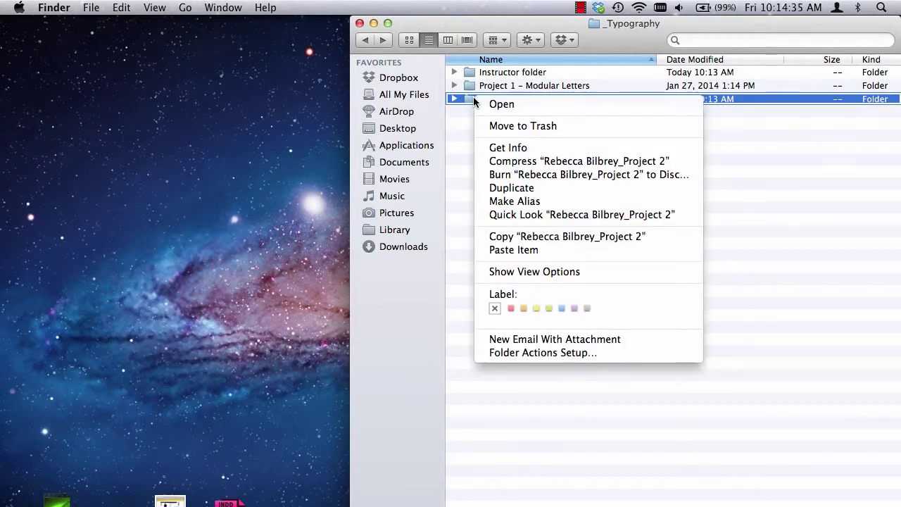
{"action": "left_click", "coordinate": [507, 161]}
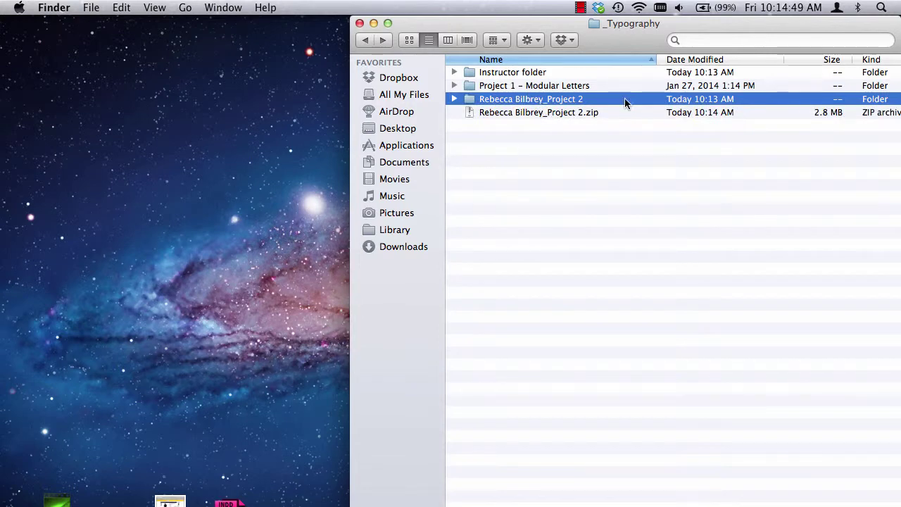
Compare the Project 2 zip archive with its source folder, and snooze the calendar reminder.
{"action": "left_click", "coordinate": [534, 114]}
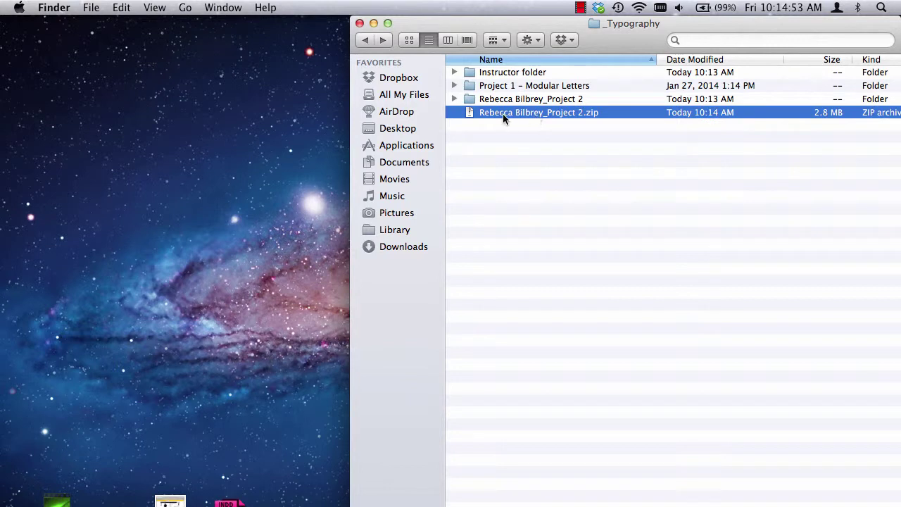
{"action": "left_click", "coordinate": [466, 98]}
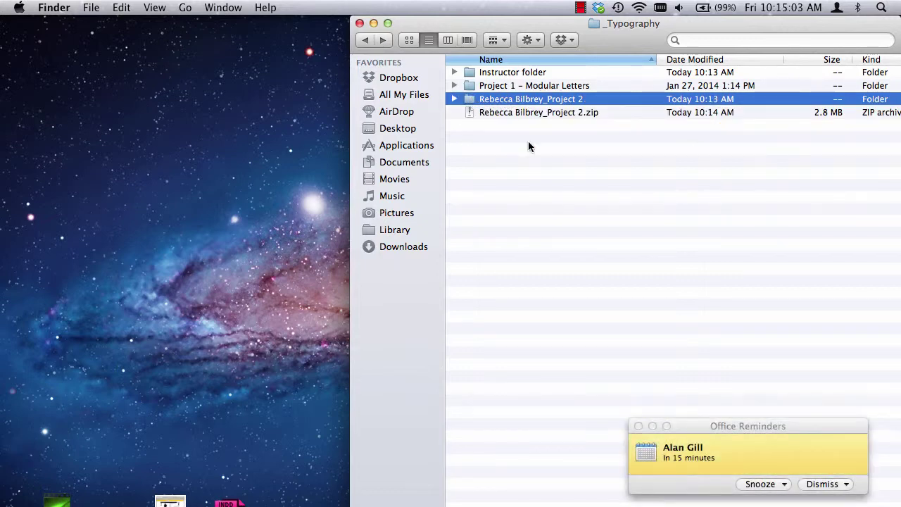
{"action": "left_click", "coordinate": [492, 115]}
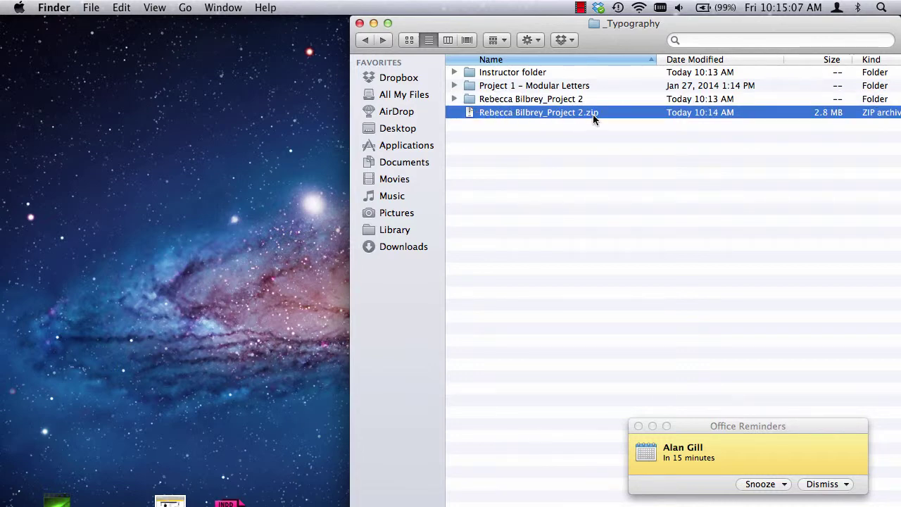
{"action": "left_click", "coordinate": [778, 484]}
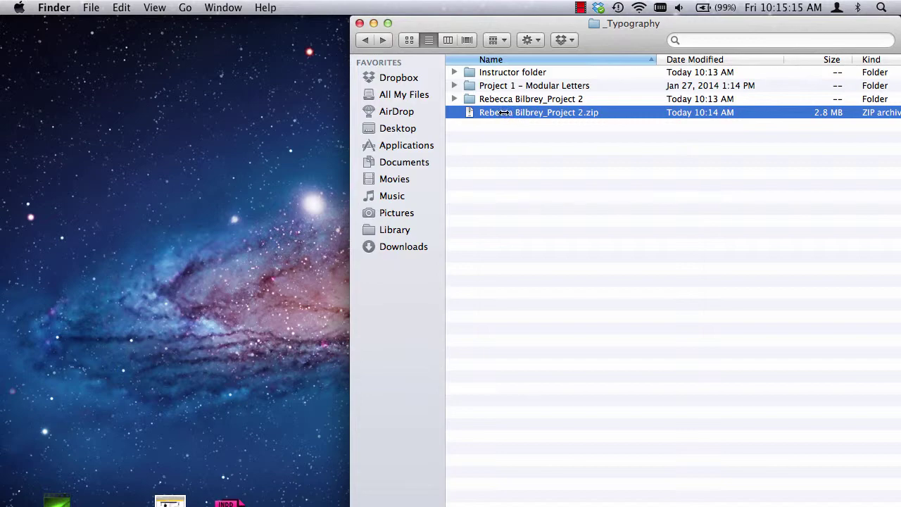
Switch to Firefox to view the First Drafts forum in Blackboard, and minimise the browser window.
{"action": "key", "text": "super+Tab"}
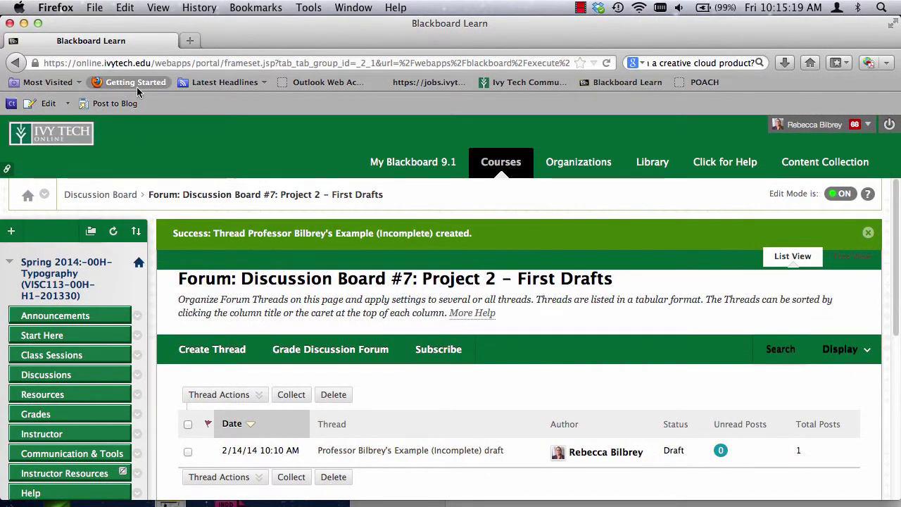
{"action": "left_click", "coordinate": [25, 23]}
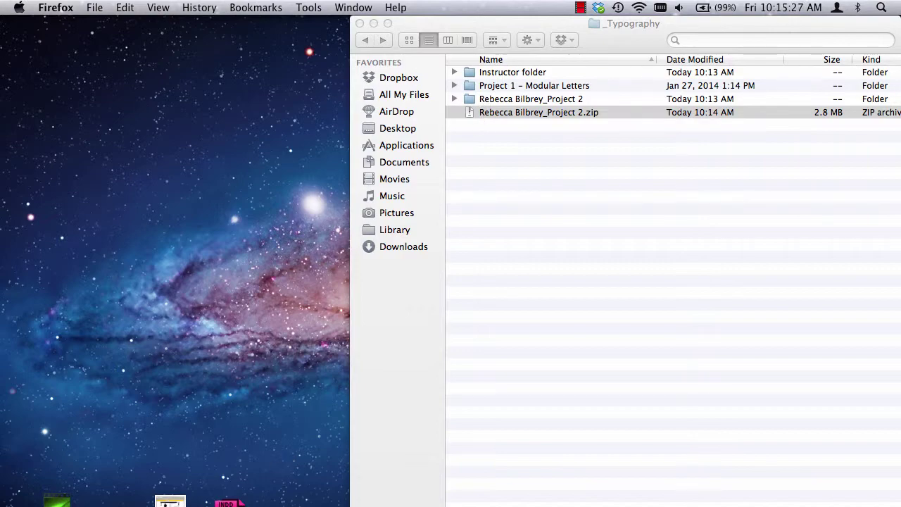
Switch to Firefox and open the incomplete example draft thread in the Project 2 – First Drafts forum for editing.
{"action": "left_click", "coordinate": [820, 503]}
{"action": "scroll", "coordinate": [347, 384], "scroll_direction": "down", "scroll_amount": 3}
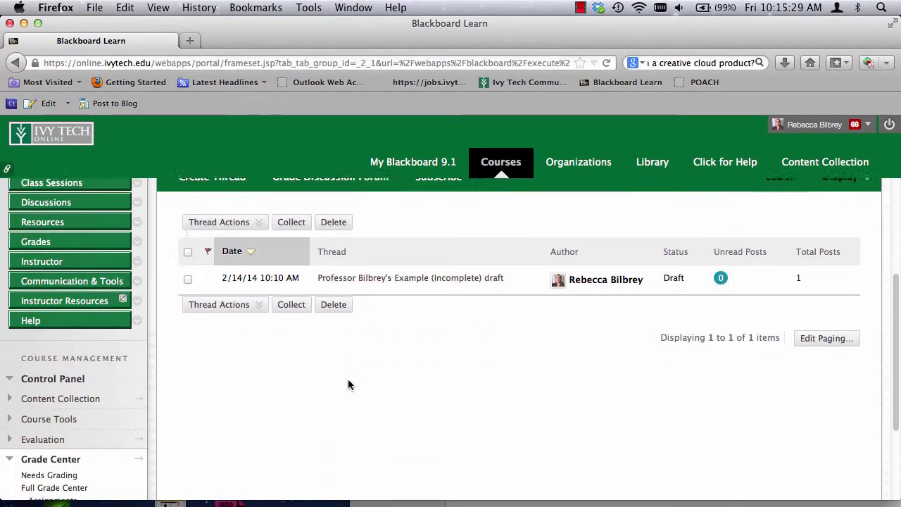
{"action": "left_click", "coordinate": [398, 270]}
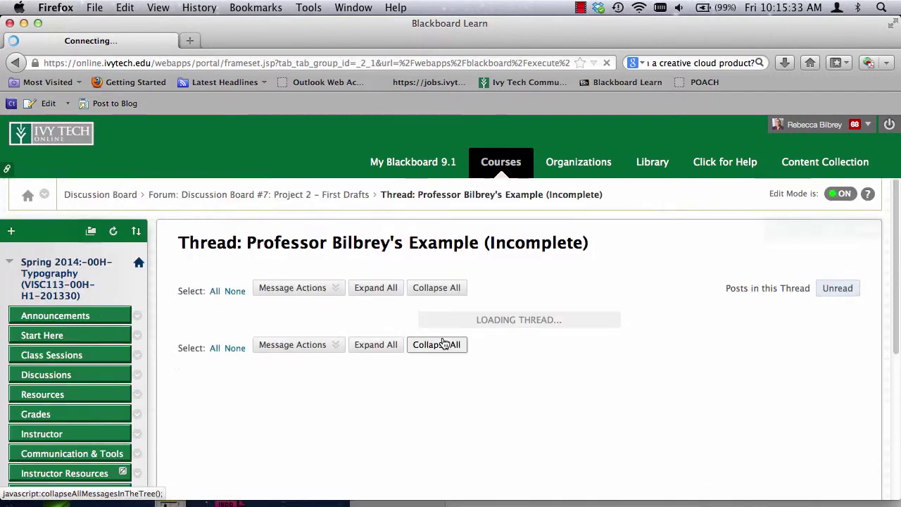
{"action": "scroll", "coordinate": [442, 342], "scroll_direction": "down", "scroll_amount": 10}
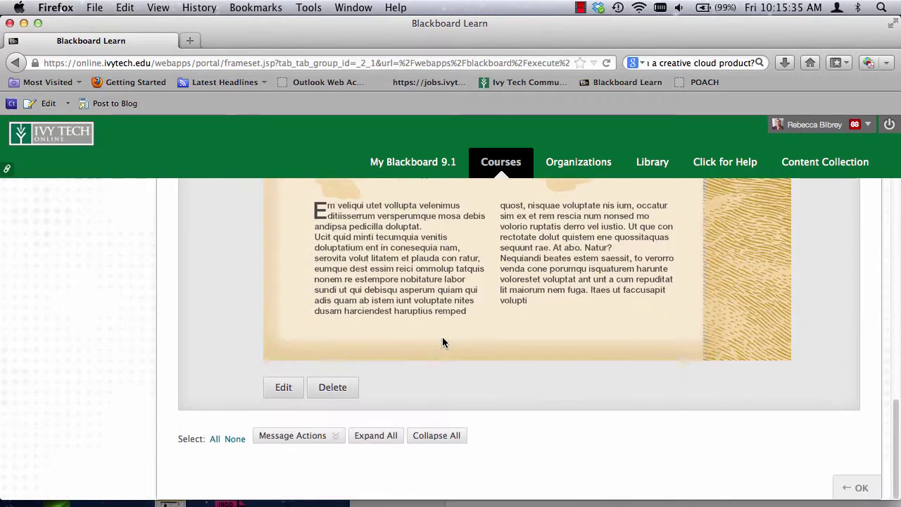
{"action": "left_click", "coordinate": [282, 390]}
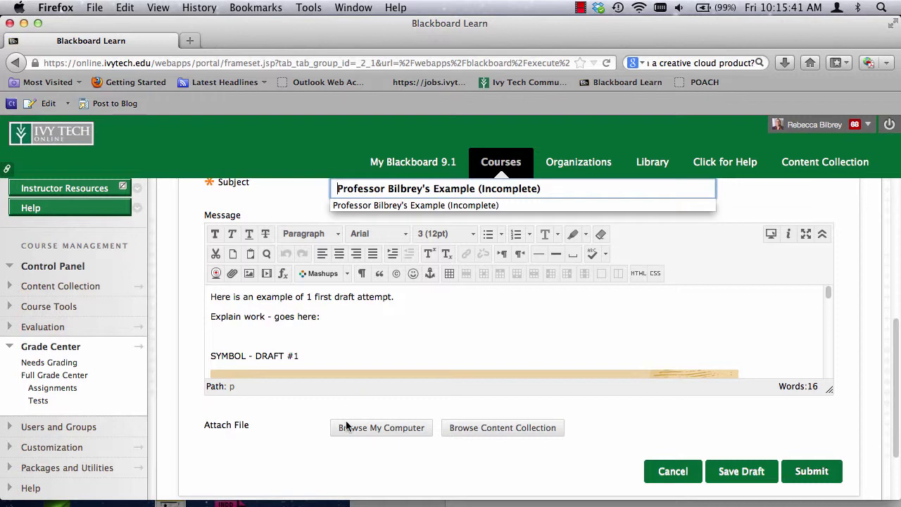
Attach the Project 2 zip archive from the _Typography folder to the draft post.
{"action": "left_click", "coordinate": [381, 427]}
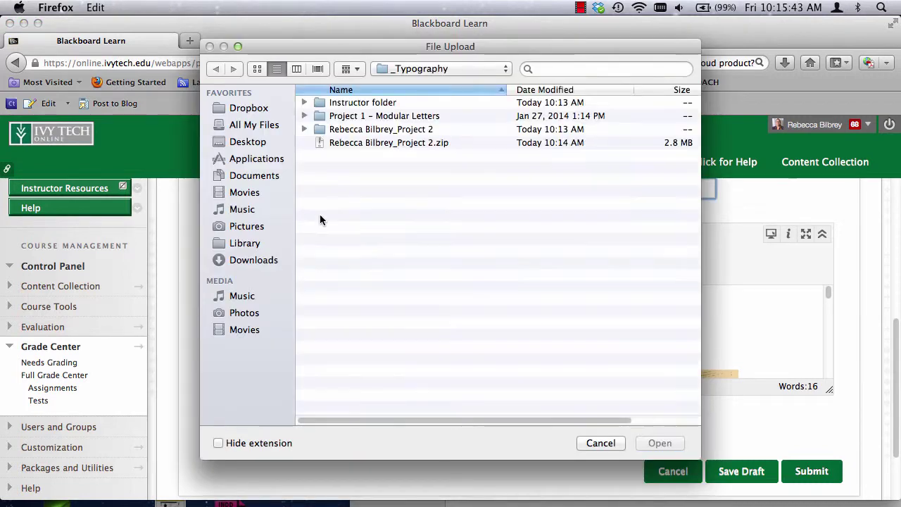
{"action": "left_click", "coordinate": [366, 143]}
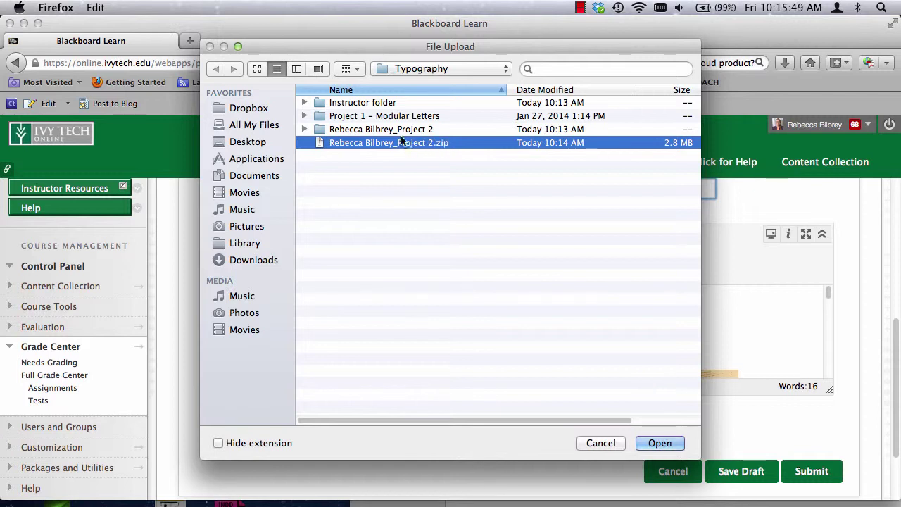
{"action": "left_click", "coordinate": [304, 129]}
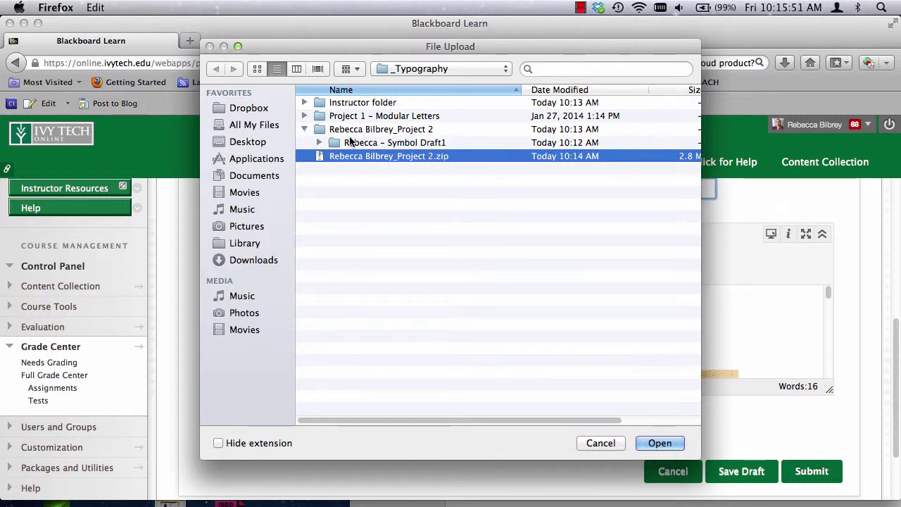
{"action": "left_click", "coordinate": [304, 129]}
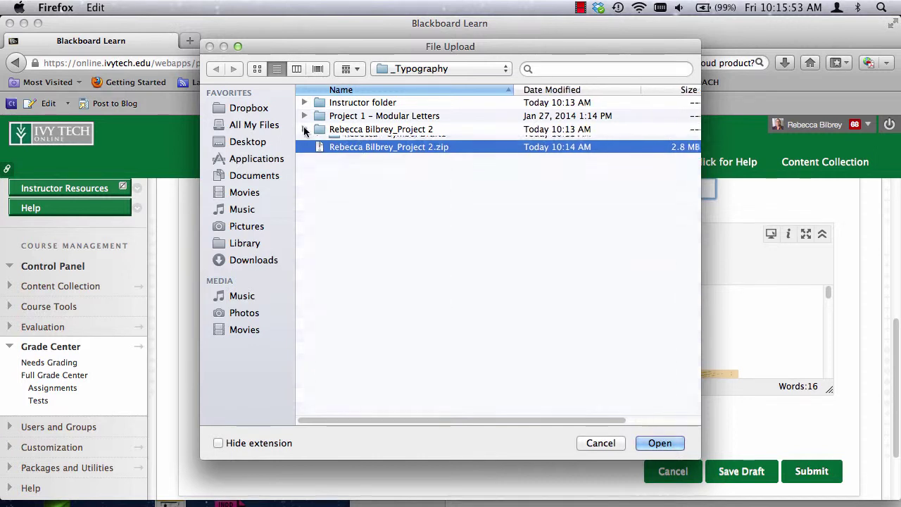
{"action": "left_click", "coordinate": [661, 443]}
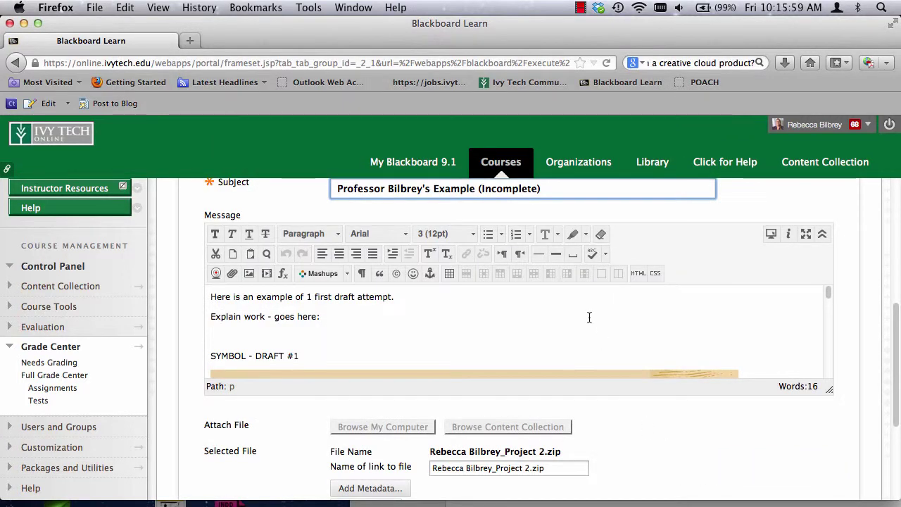
Submit the draft post with its zip attachment to the First Drafts forum.
{"action": "scroll", "coordinate": [629, 421], "scroll_direction": "down", "scroll_amount": 5}
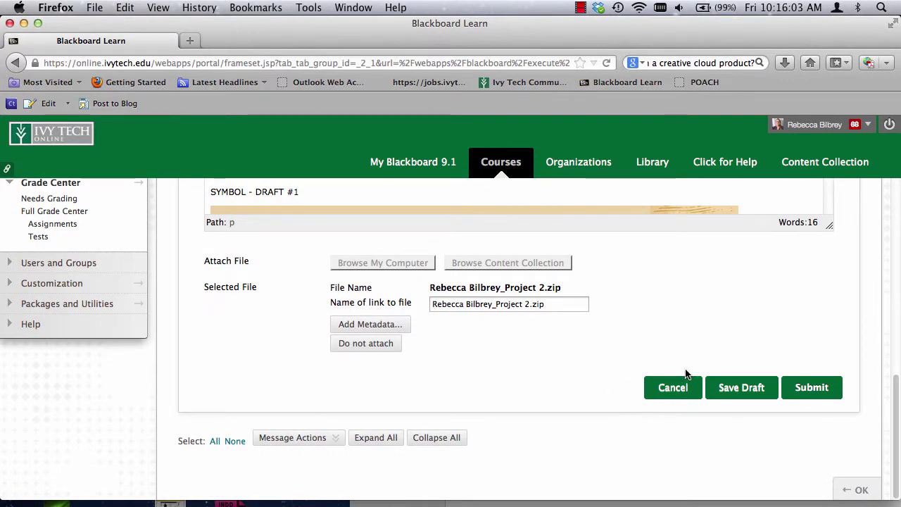
{"action": "left_click", "coordinate": [810, 388]}
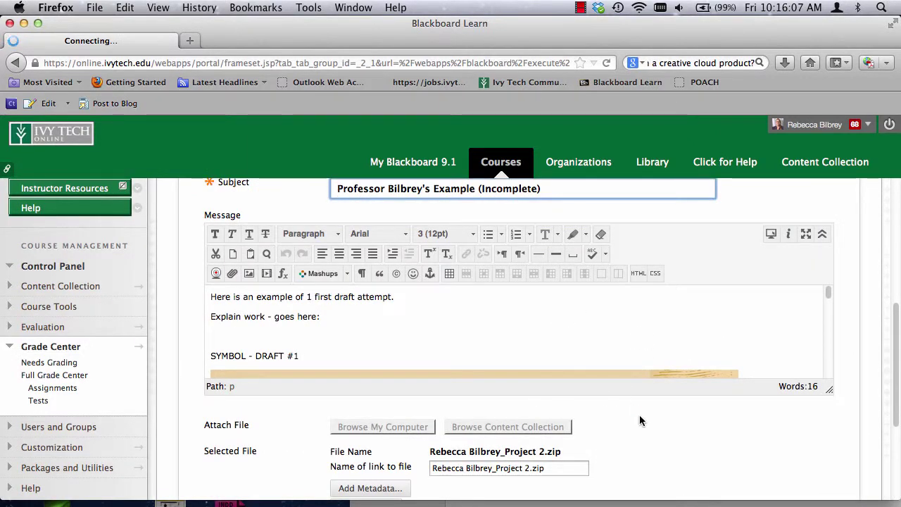
{"action": "scroll", "coordinate": [639, 420], "scroll_direction": "down", "scroll_amount": 5}
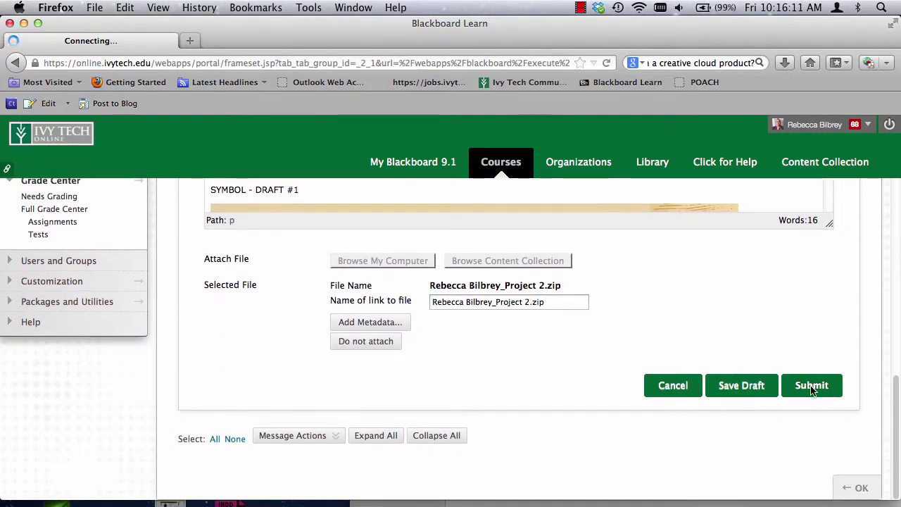
{"action": "scroll", "coordinate": [811, 389], "scroll_direction": "up", "scroll_amount": 5}
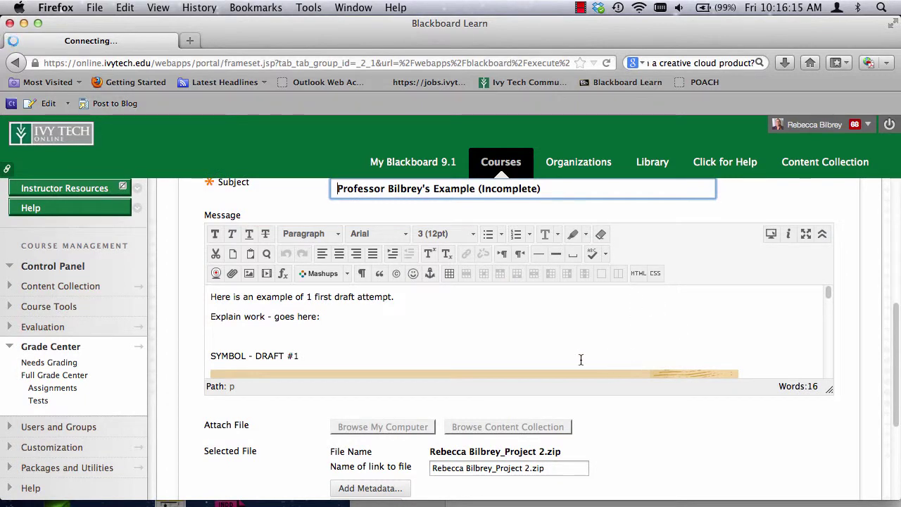
{"action": "scroll", "coordinate": [581, 360], "scroll_direction": "down", "scroll_amount": 5}
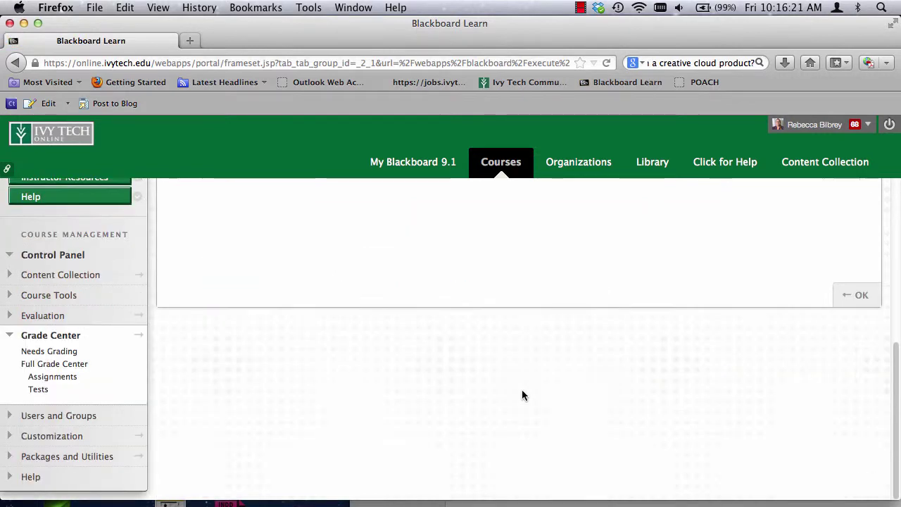
Review the submitted post's text, Ox symbol image and zip attachment, and return to the forum's thread list to check its status.
{"action": "scroll", "coordinate": [587, 358], "scroll_direction": "down", "scroll_amount": 1}
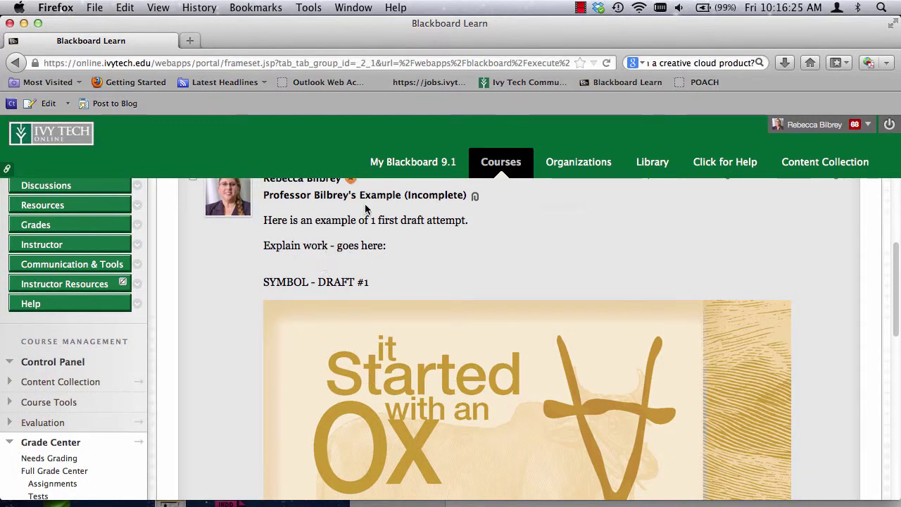
{"action": "scroll", "coordinate": [398, 350], "scroll_direction": "down", "scroll_amount": 2}
{"action": "scroll", "coordinate": [398, 351], "scroll_direction": "up", "scroll_amount": 2}
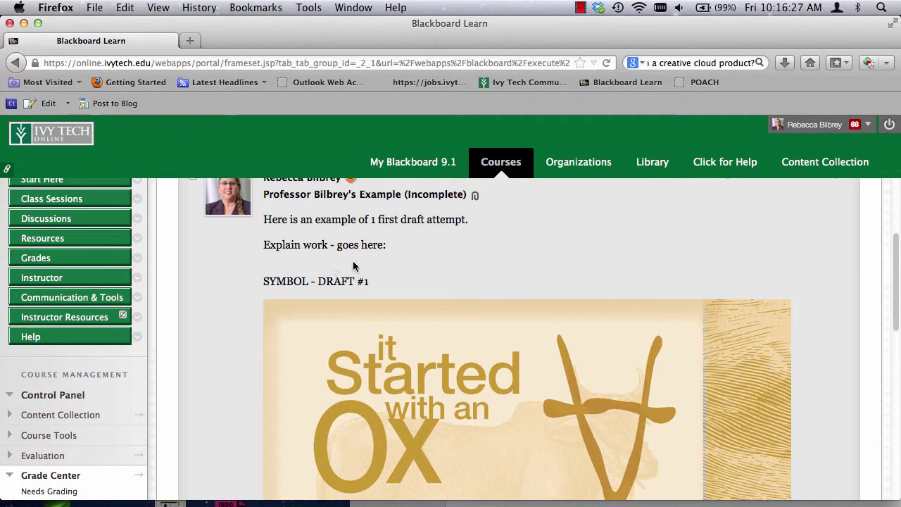
{"action": "scroll", "coordinate": [461, 283], "scroll_direction": "down", "scroll_amount": 3}
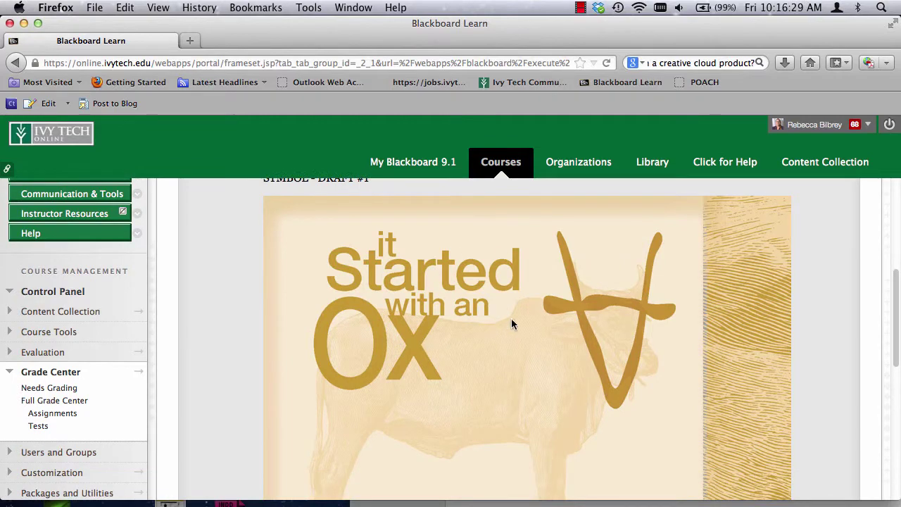
{"action": "scroll", "coordinate": [511, 320], "scroll_direction": "down", "scroll_amount": 10}
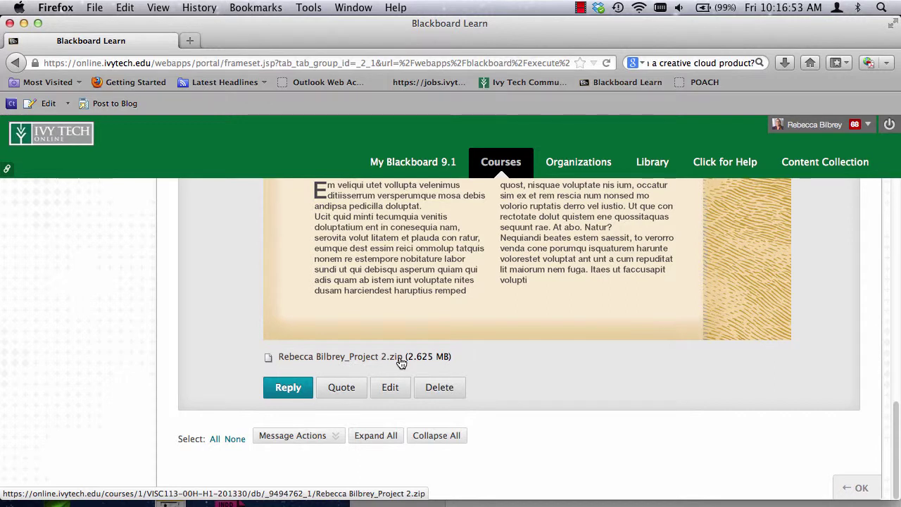
{"action": "left_click", "coordinate": [856, 488]}
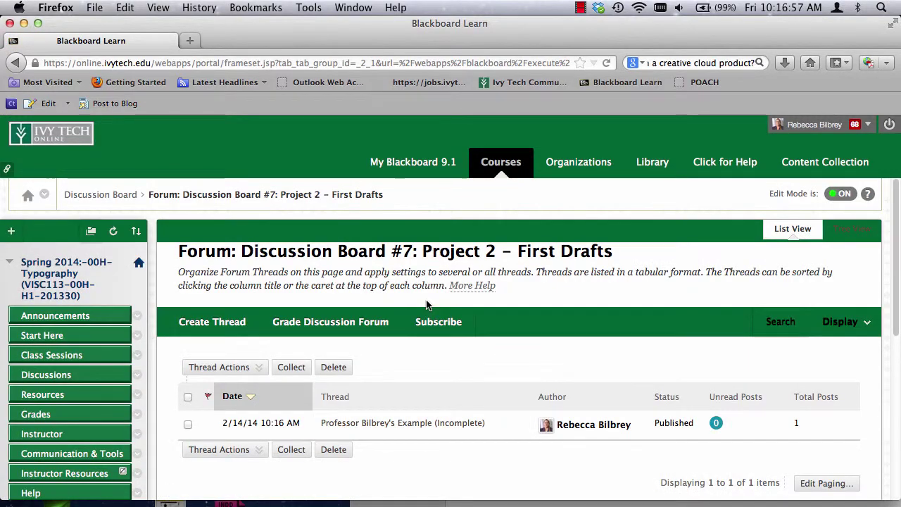
{"action": "scroll", "coordinate": [426, 304], "scroll_direction": "down", "scroll_amount": 3}
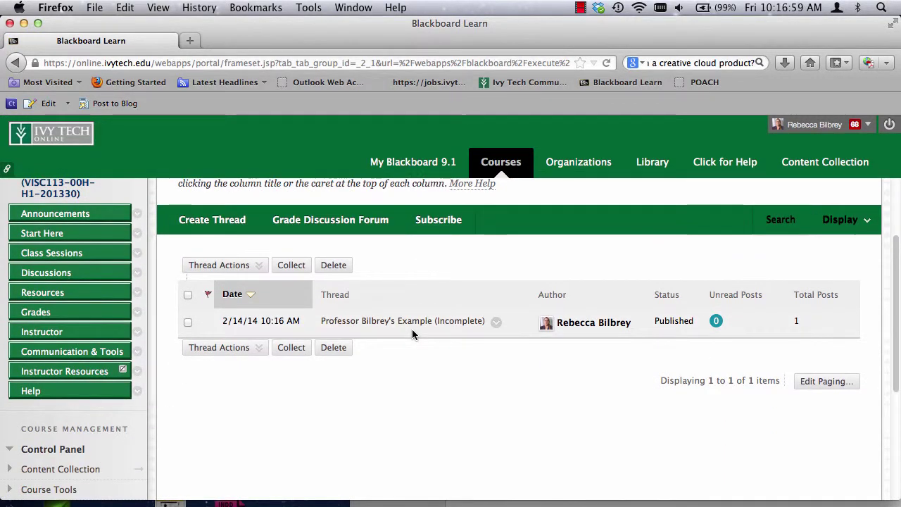